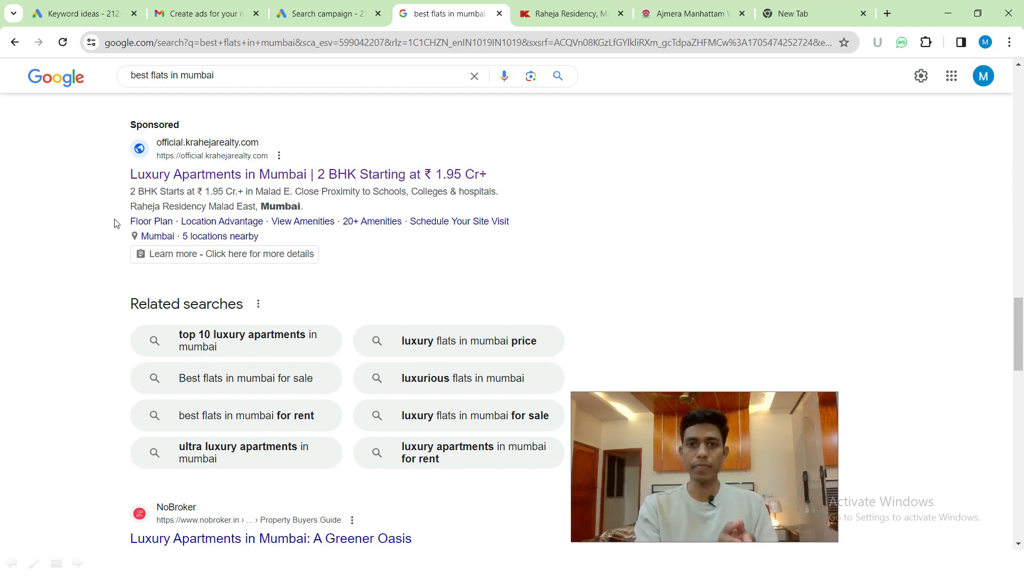
- Highlight the ad's headline, the word Luxury, and its sitelinks and location line
{"action": "left_click_drag", "start_coordinate": [101, 142], "coordinate": [315, 209]}
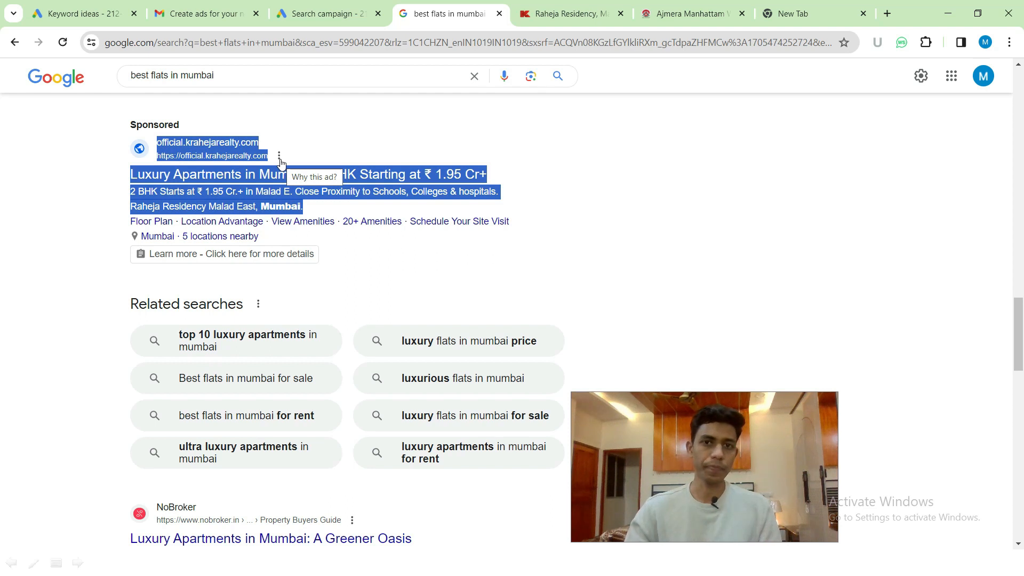
{"action": "left_click_drag", "start_coordinate": [120, 224], "coordinate": [325, 258]}
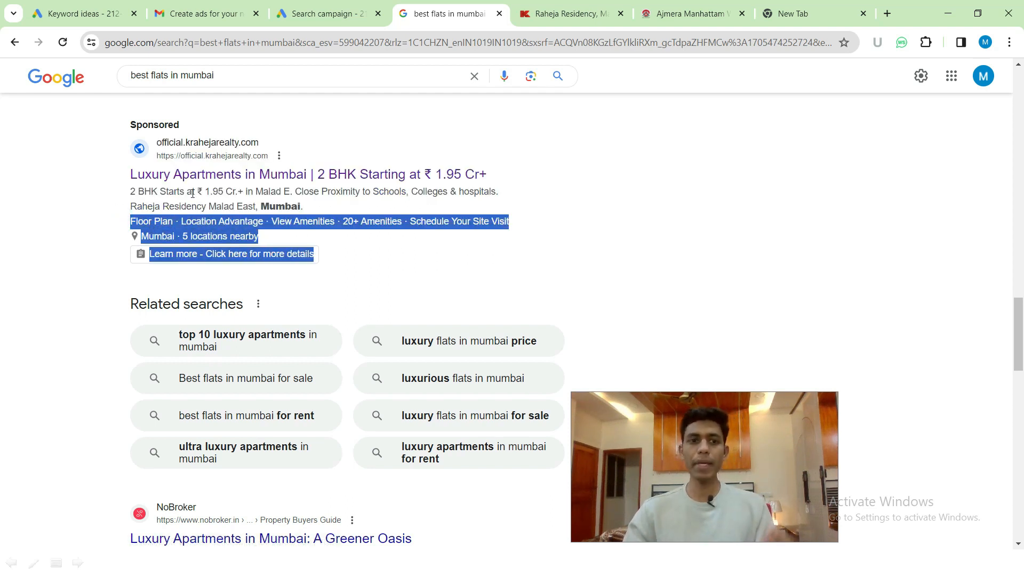
{"action": "left_click", "coordinate": [89, 187]}
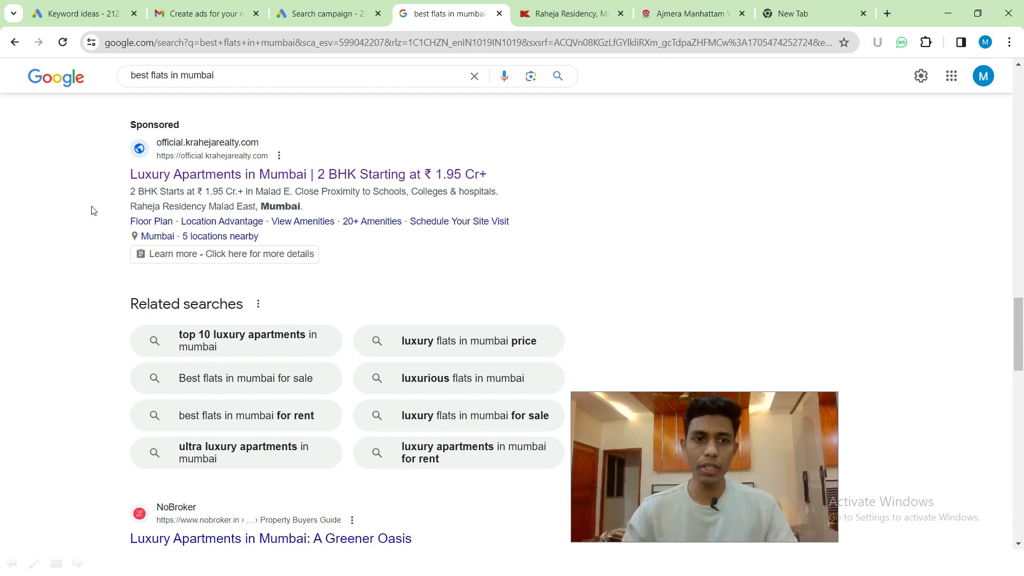
{"action": "left_click_drag", "start_coordinate": [106, 223], "coordinate": [270, 252]}
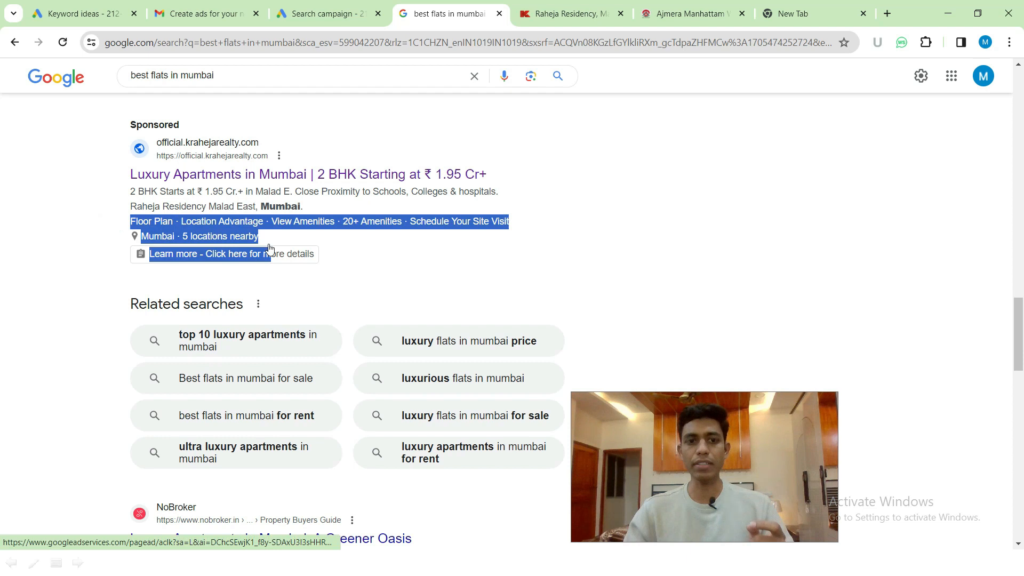
{"action": "left_click", "coordinate": [84, 221]}
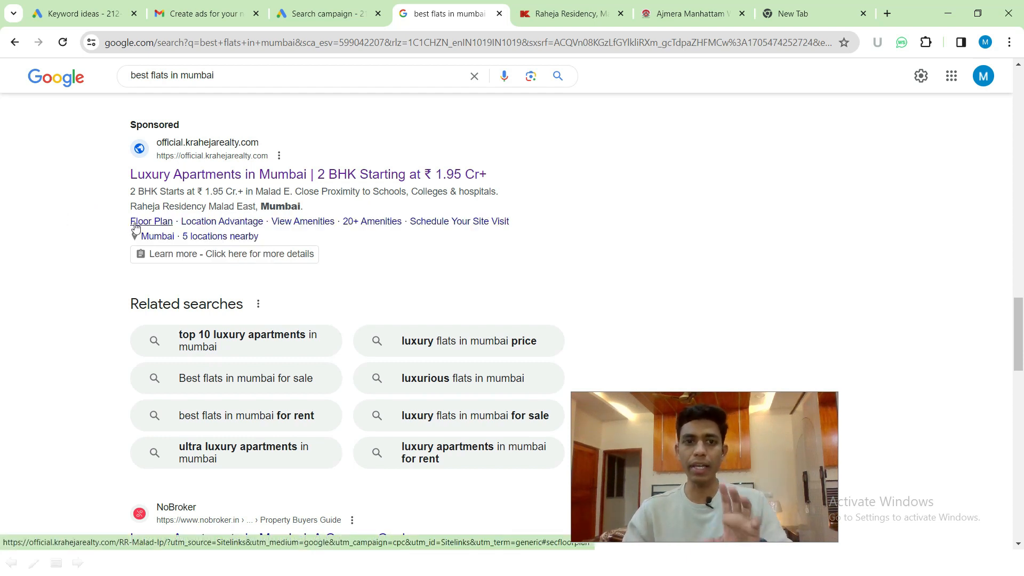
{"action": "double_click", "coordinate": [122, 176]}
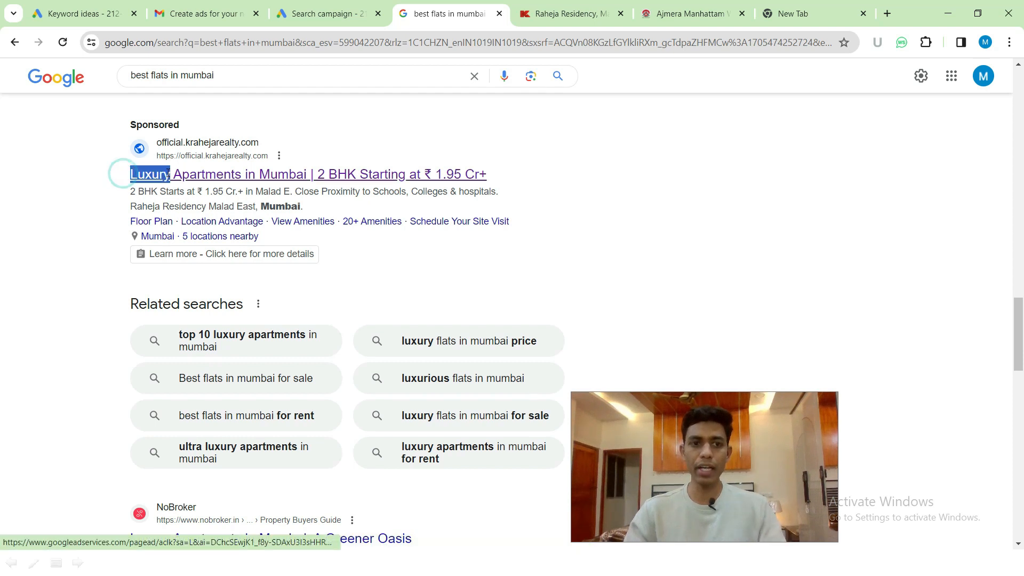
{"action": "left_click", "coordinate": [93, 179]}
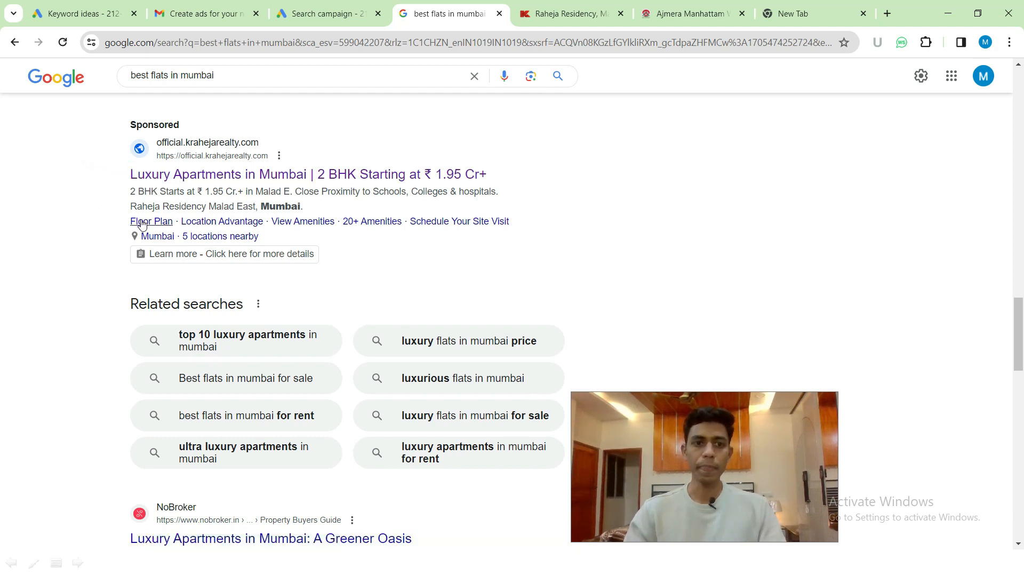
{"action": "left_click_drag", "start_coordinate": [124, 222], "coordinate": [320, 254]}
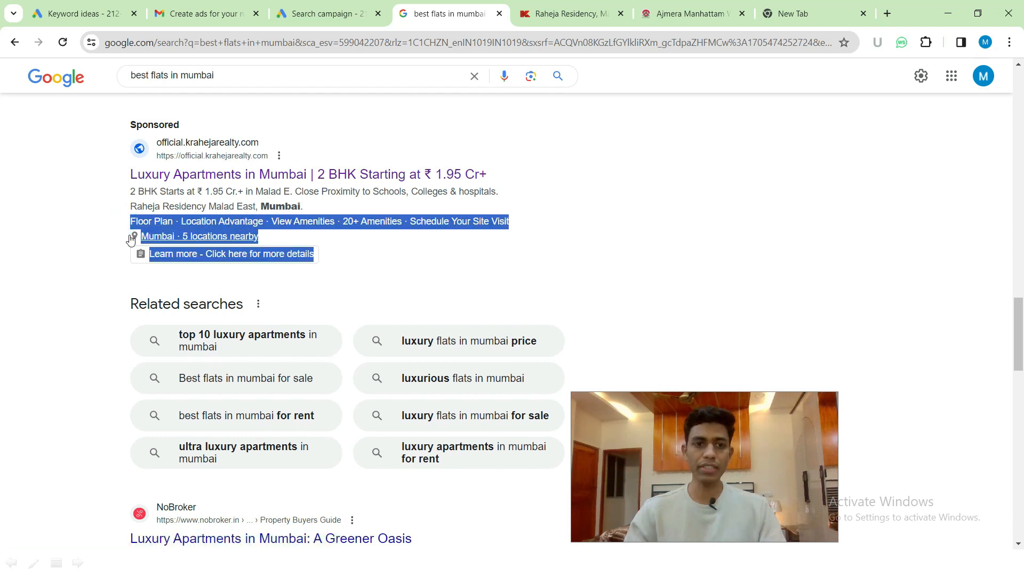
{"action": "left_click", "coordinate": [72, 231]}
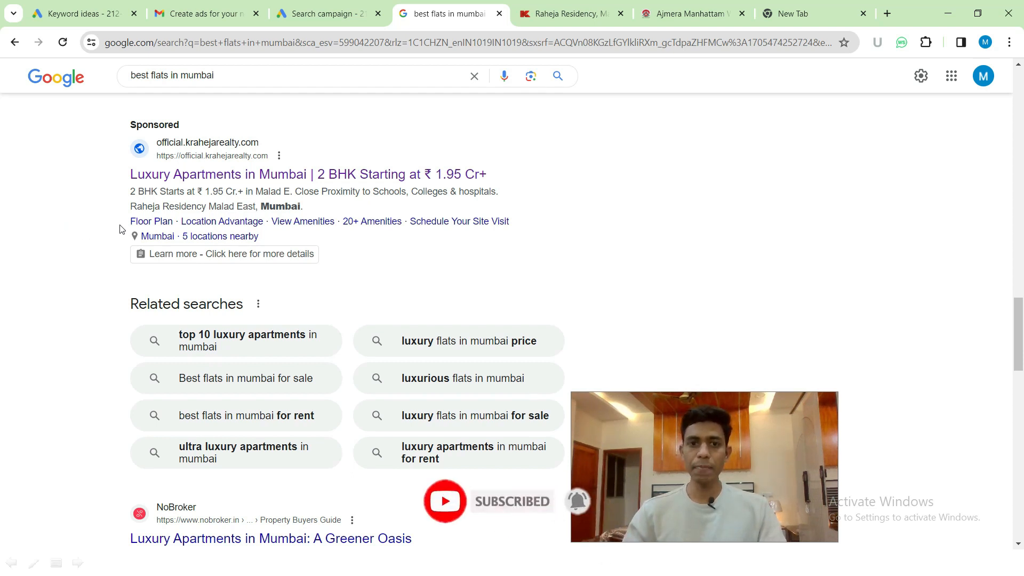
- Point out the sitelinks row, the 'Mumbai · 5 locations nearby' line and the 'Learn more' line
{"action": "left_click_drag", "start_coordinate": [119, 225], "coordinate": [260, 237]}
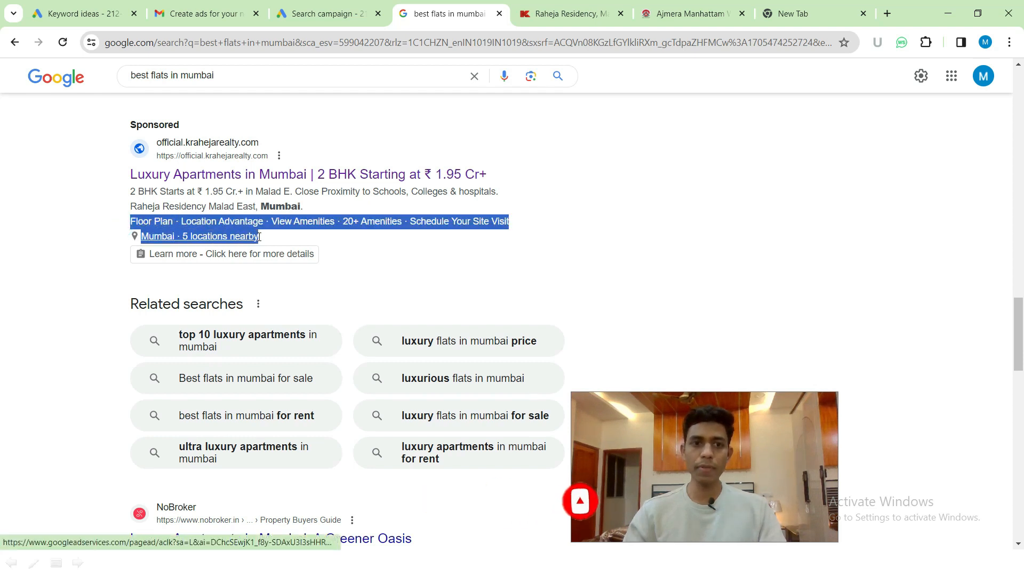
{"action": "left_click", "coordinate": [96, 217]}
{"action": "left_click_drag", "start_coordinate": [120, 224], "coordinate": [415, 222]}
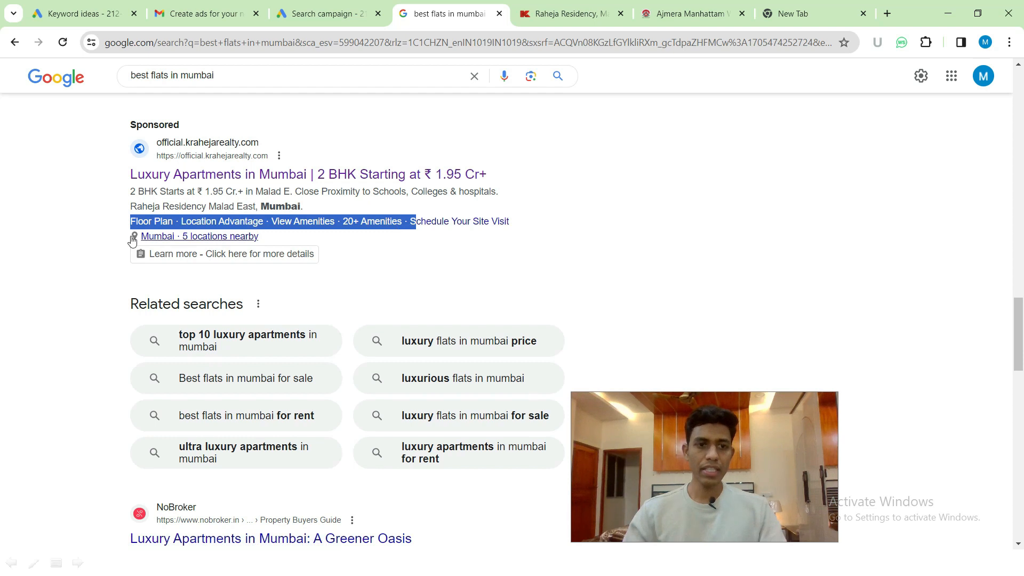
{"action": "left_click_drag", "start_coordinate": [122, 236], "coordinate": [262, 244]}
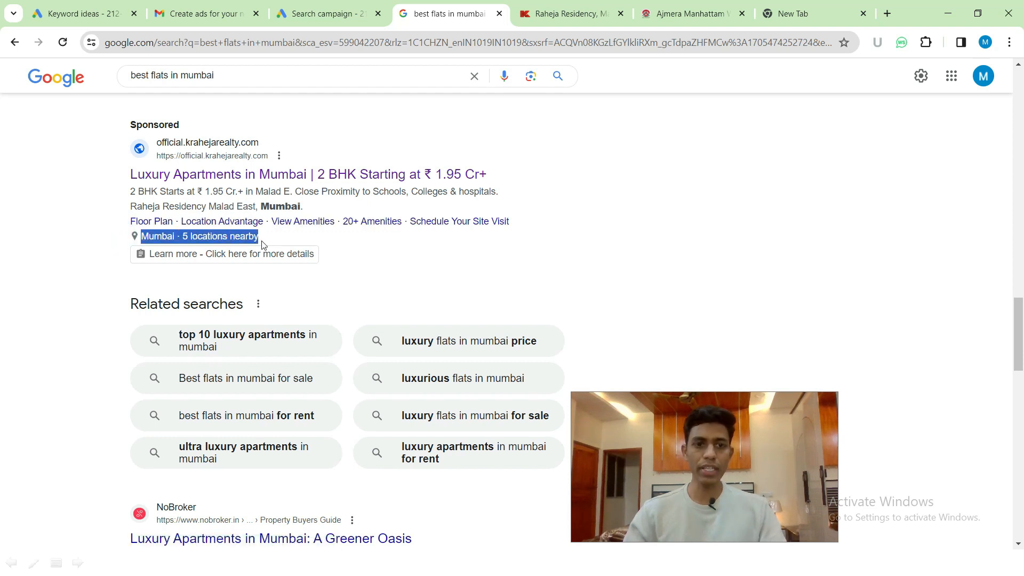
{"action": "left_click_drag", "start_coordinate": [114, 262], "coordinate": [324, 259]}
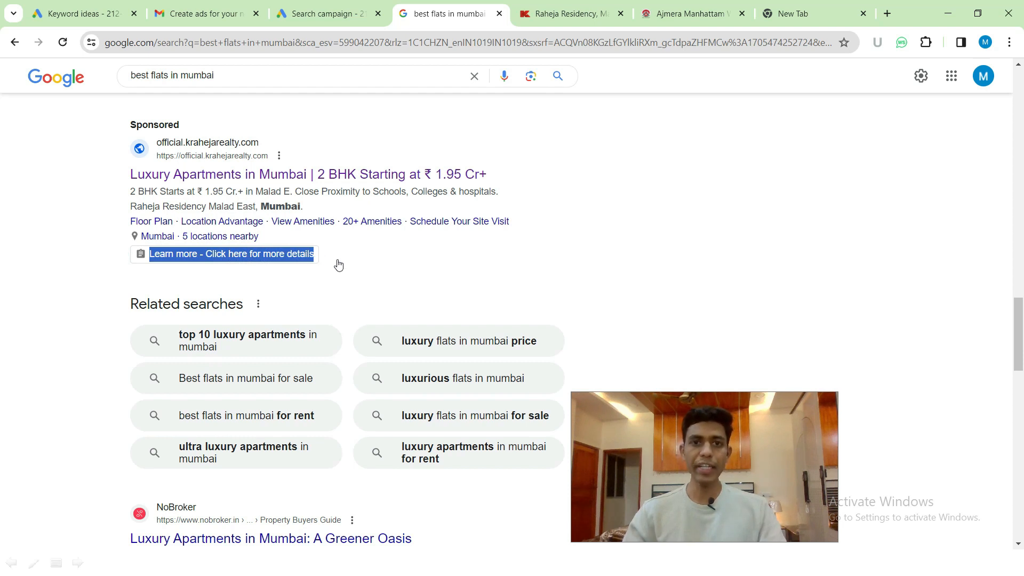
{"action": "left_click", "coordinate": [50, 214]}
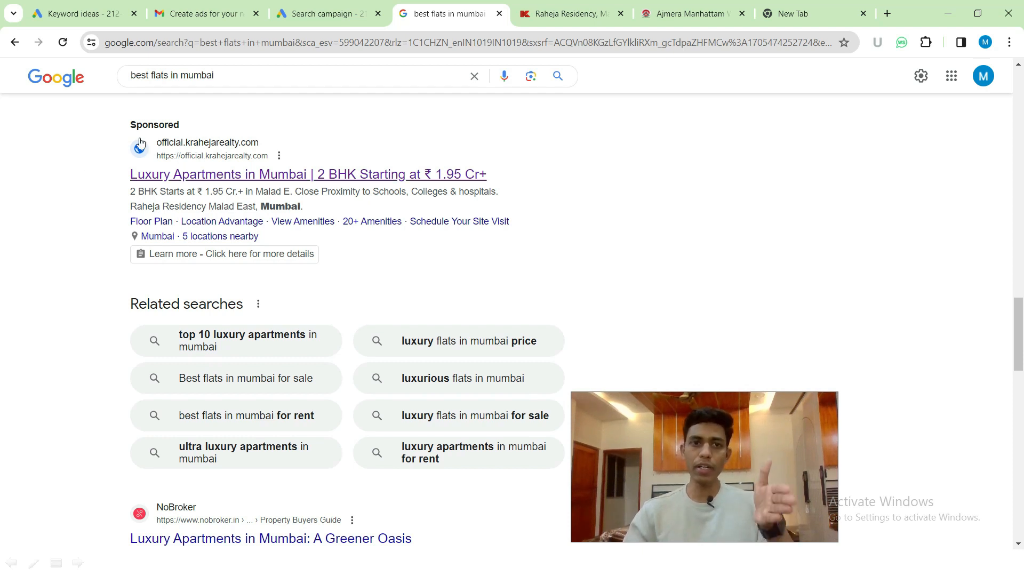
{"action": "scroll", "coordinate": [114, 199], "scroll_direction": "down", "scroll_amount": 5}
{"action": "scroll", "coordinate": [96, 226], "scroll_direction": "up", "scroll_amount": 4}
{"action": "scroll", "coordinate": [96, 226], "scroll_direction": "up", "scroll_amount": 3}
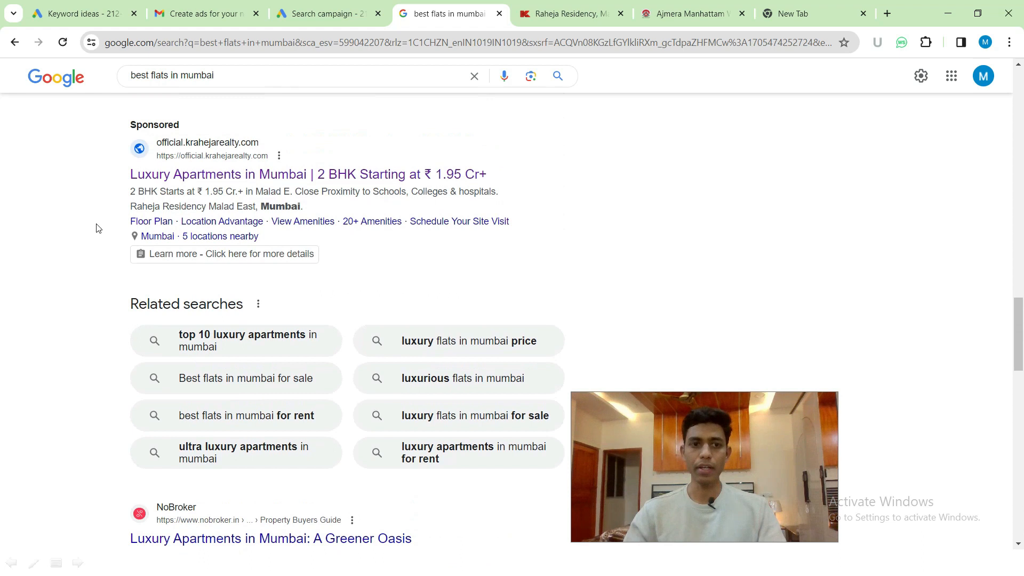
- Highlight the sponsored ad's headline, description and extension lines, then show PowerPoint's Ad Extensions slide
{"action": "left_click_drag", "start_coordinate": [111, 193], "coordinate": [326, 274]}
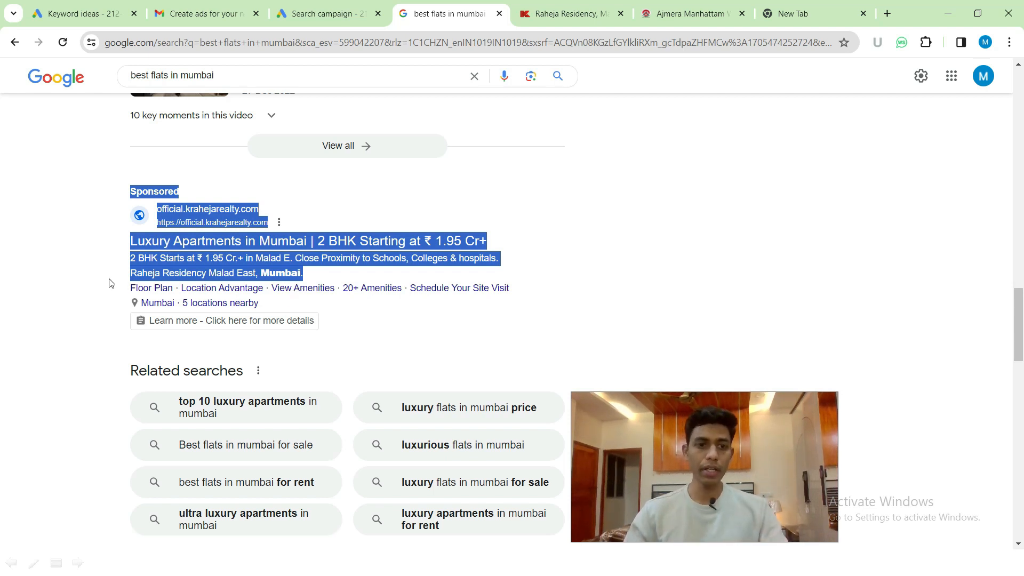
{"action": "left_click", "coordinate": [98, 288]}
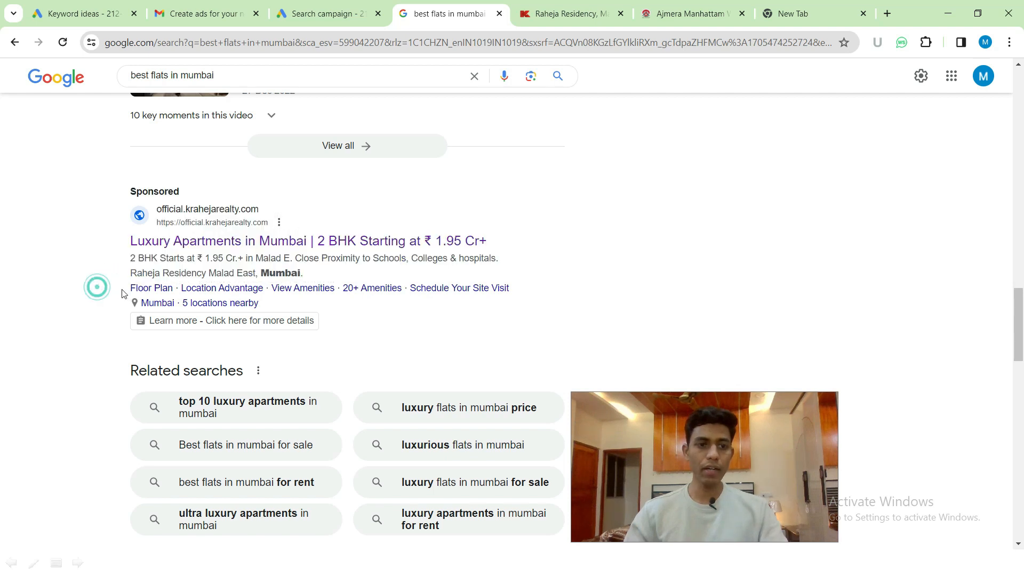
{"action": "left_click_drag", "start_coordinate": [121, 291], "coordinate": [324, 324]}
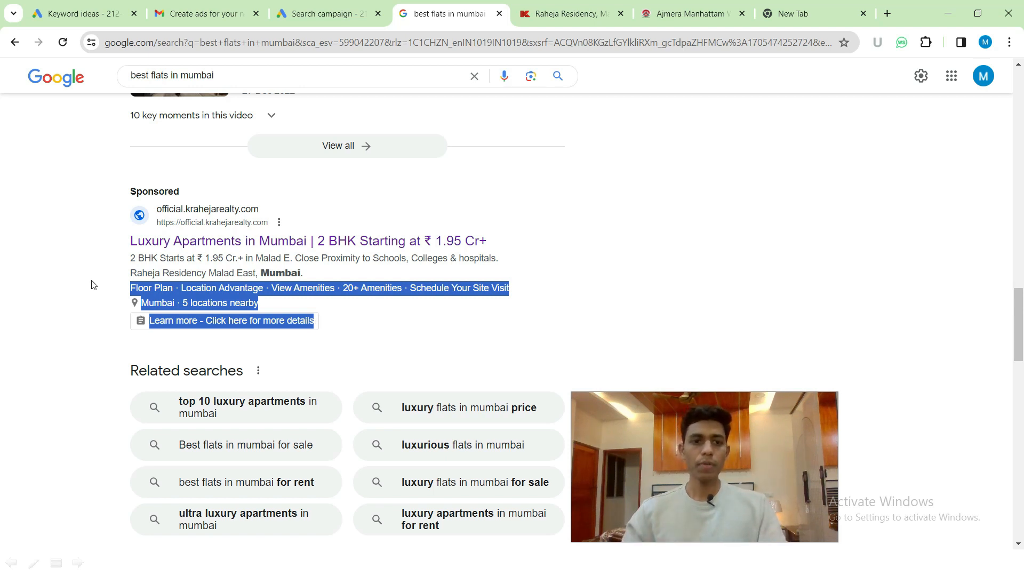
{"action": "left_click", "coordinate": [75, 259]}
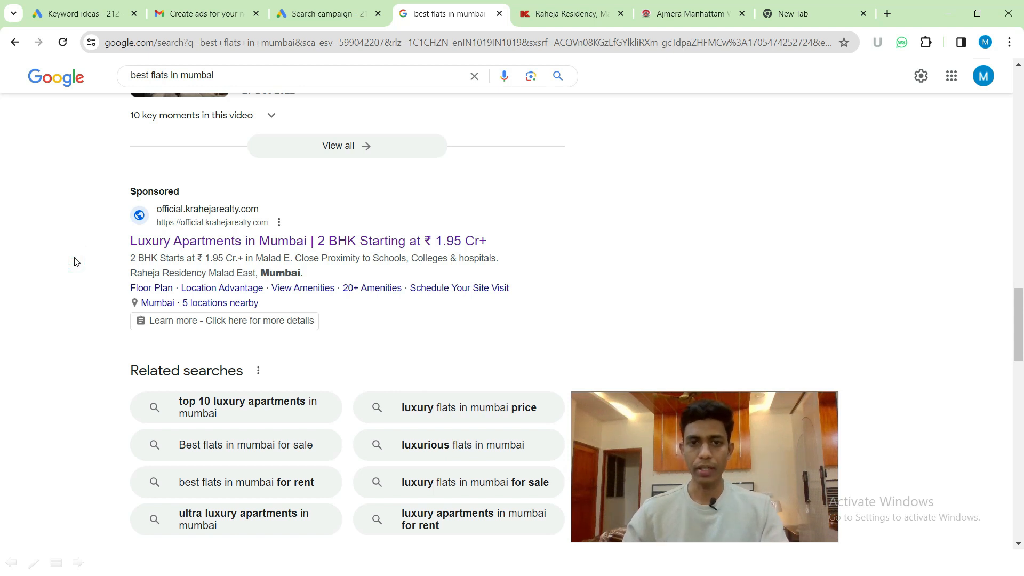
{"action": "key", "text": "alt+Tab"}
{"action": "key", "text": "Right"}
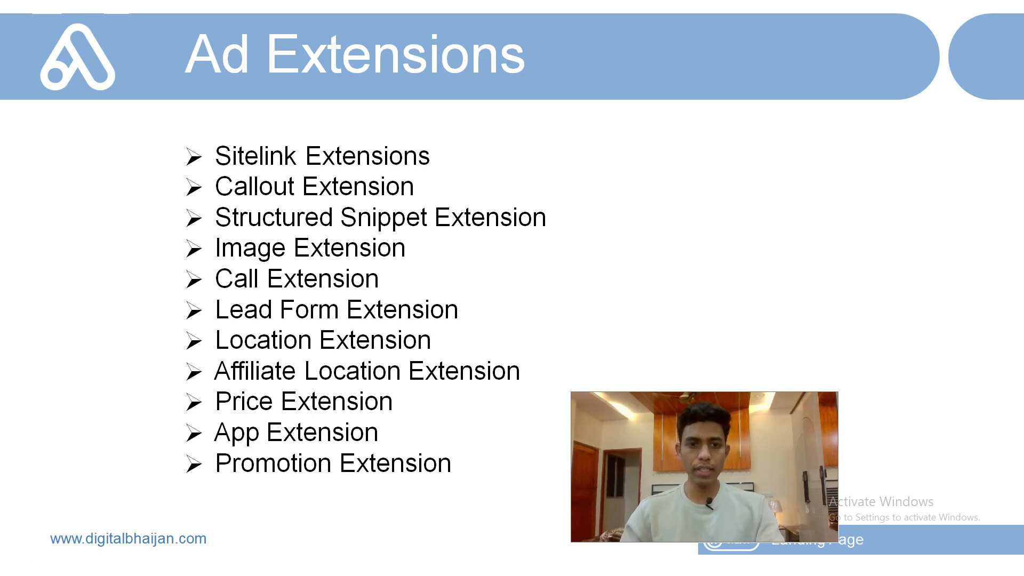
- In the 'best flats in mumbai' results, point out the ad's sitelinks and open View Amenities in a new tab
{"action": "key", "text": "alt+Tab"}
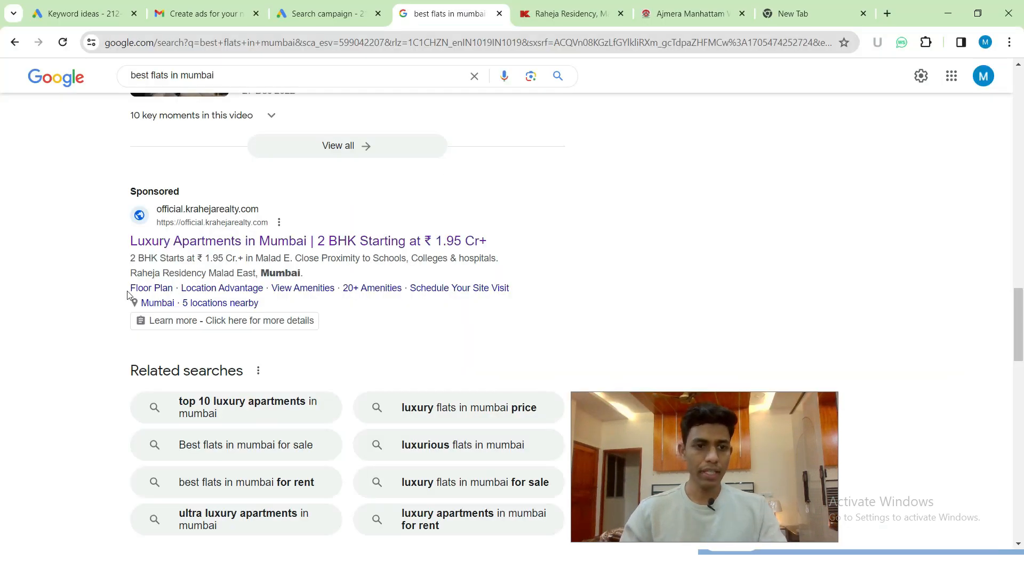
{"action": "left_click_drag", "start_coordinate": [129, 289], "coordinate": [509, 287]}
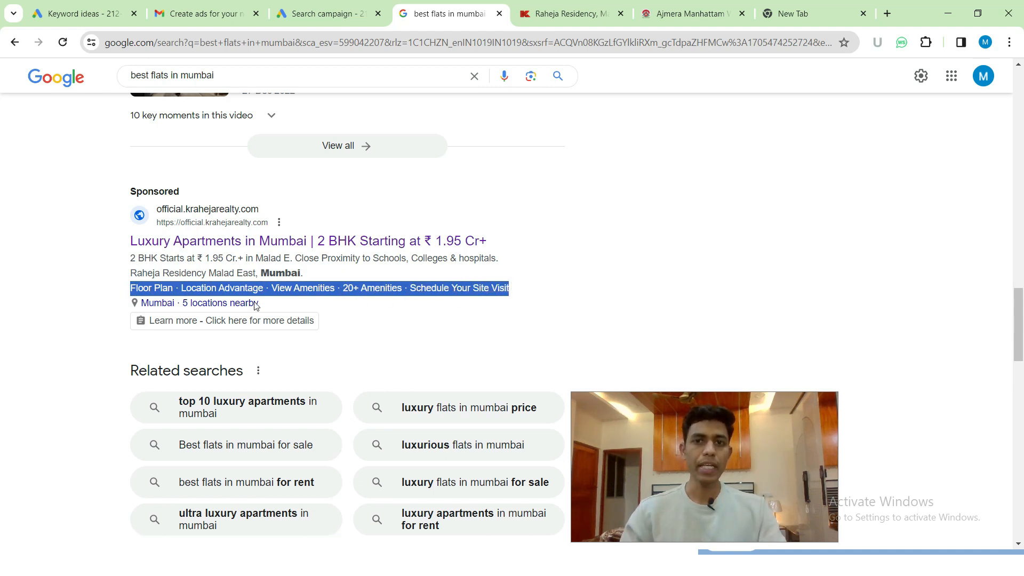
{"action": "left_click", "coordinate": [68, 274]}
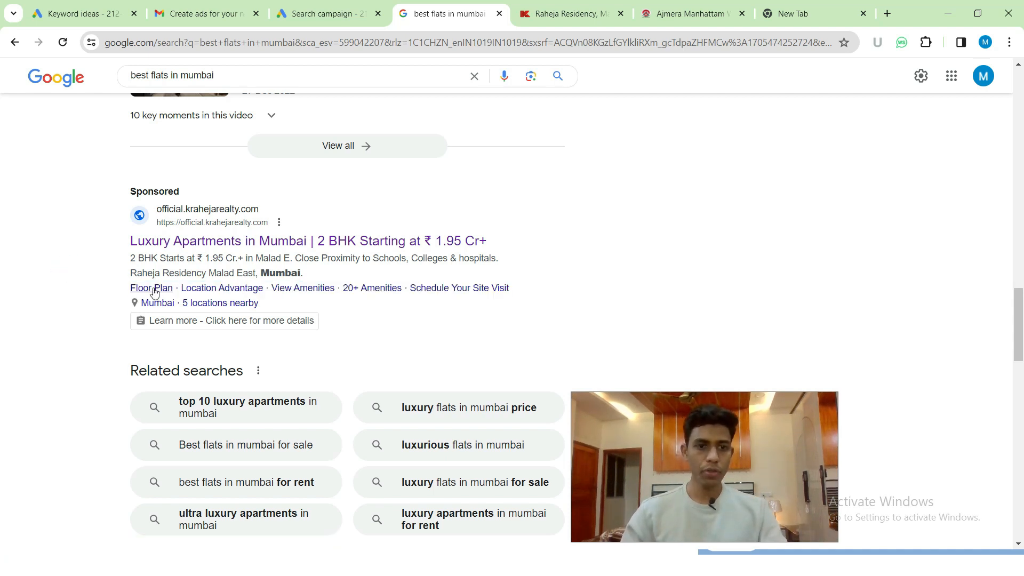
{"action": "left_click", "coordinate": [312, 289], "text": "ctrl"}
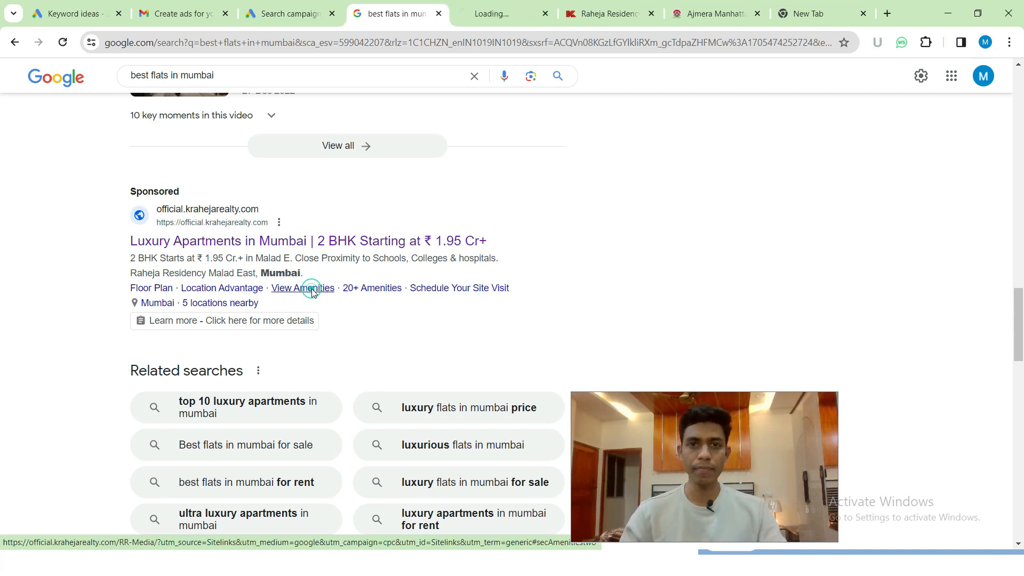
- View the Raheja Residency amenities page, advancing its carousel twice
{"action": "left_click", "coordinate": [504, 13]}
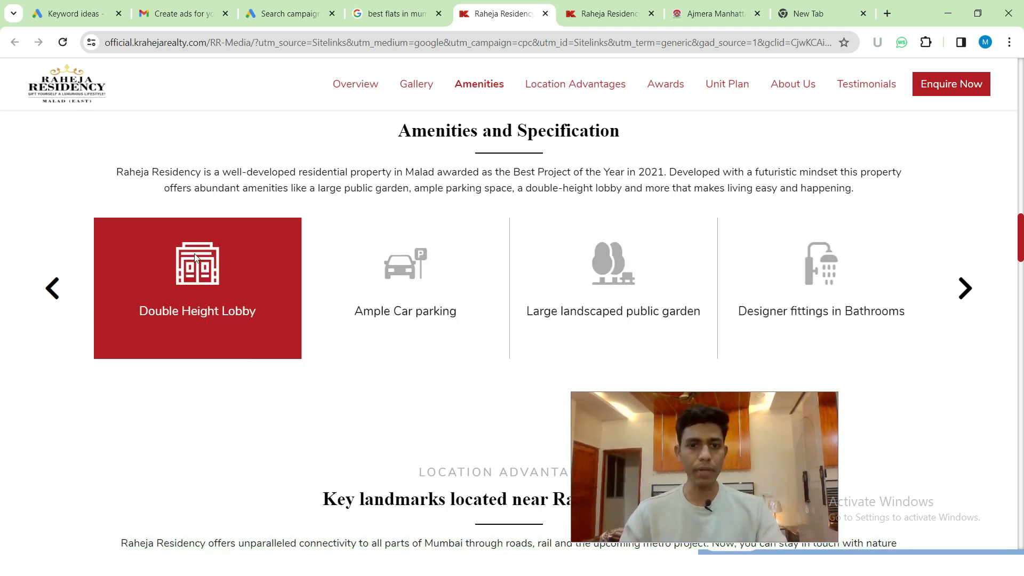
{"action": "left_click", "coordinate": [966, 286]}
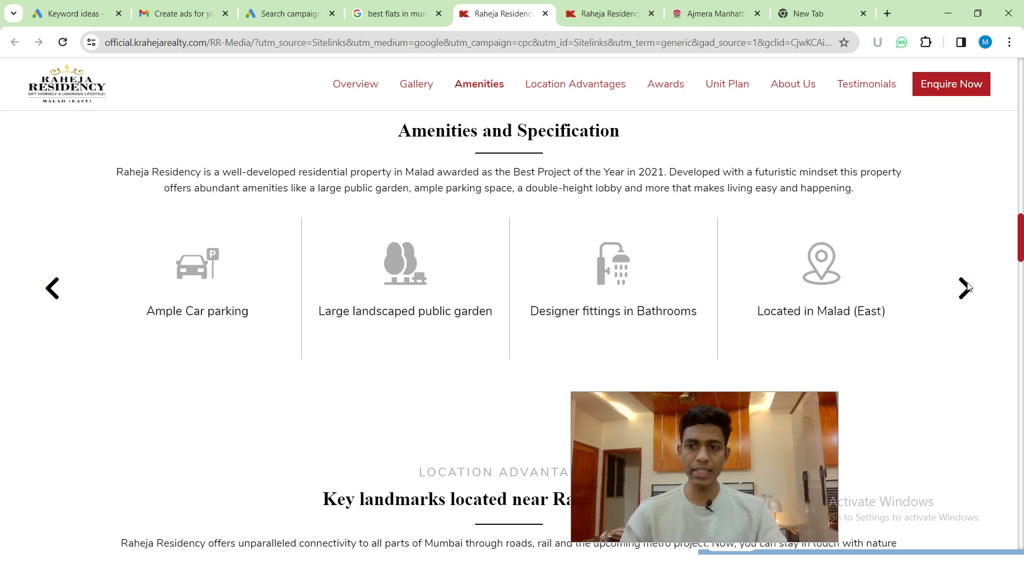
{"action": "left_click", "coordinate": [967, 285]}
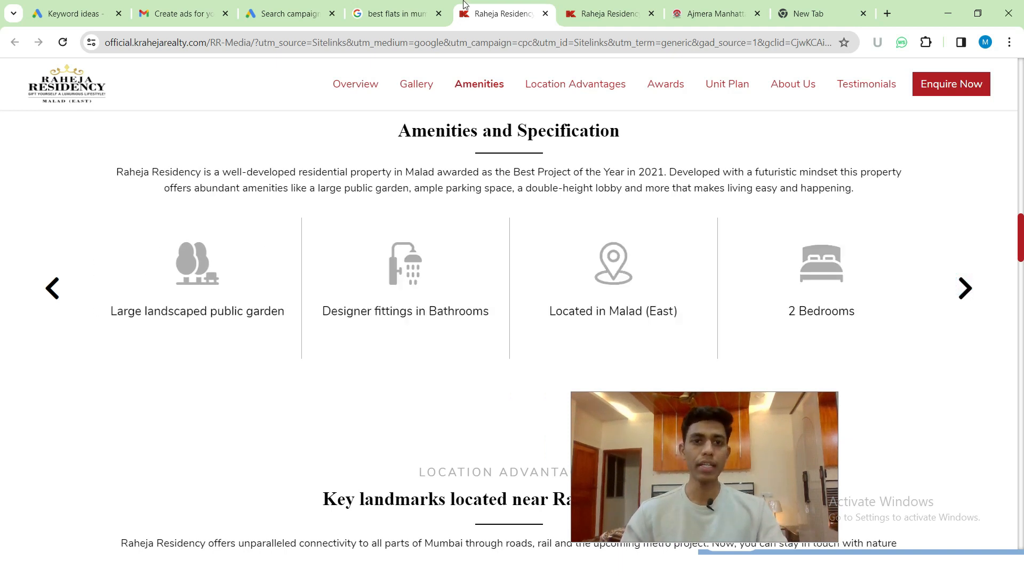
- Open the Schedule Your Site Visit sitelink to view its landing page, then return to Google Ads
{"action": "left_click", "coordinate": [398, 4]}
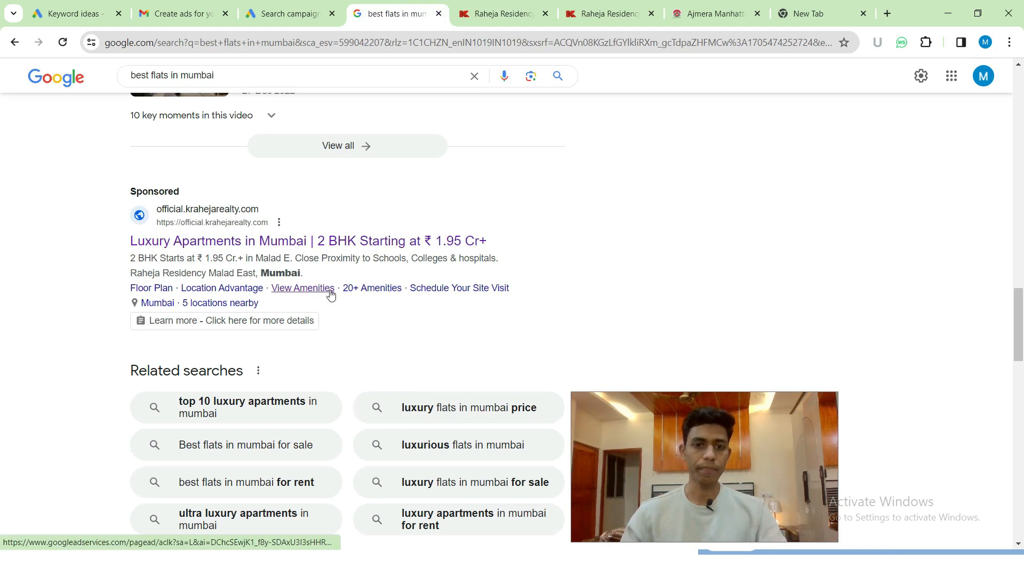
{"action": "left_click", "coordinate": [455, 291], "text": "ctrl"}
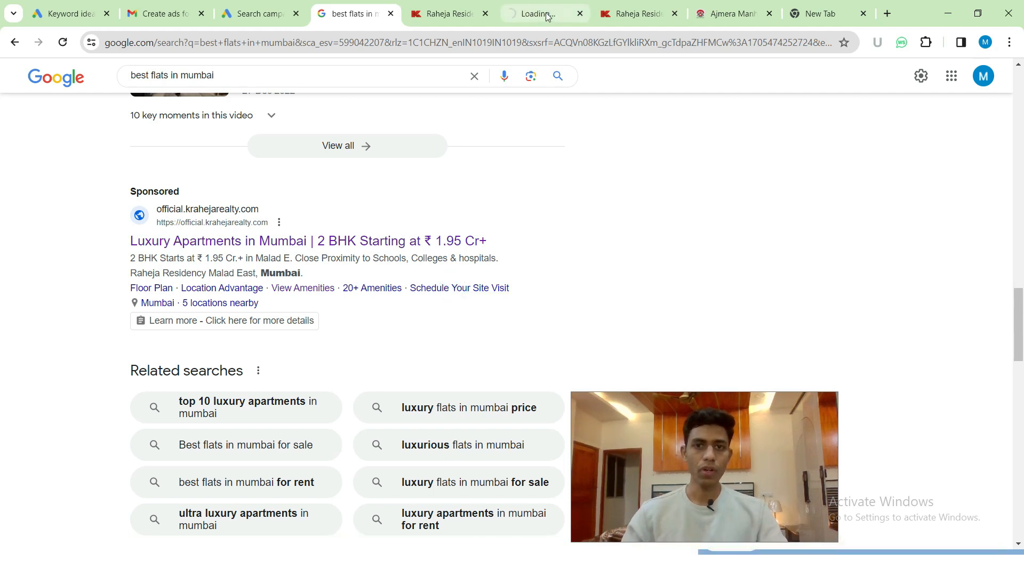
{"action": "left_click", "coordinate": [552, 13]}
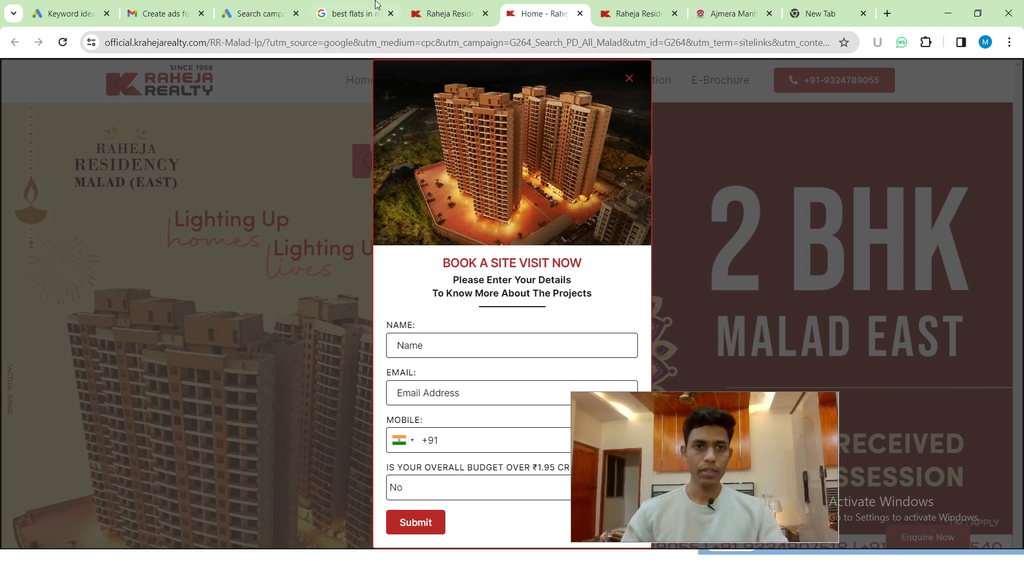
{"action": "left_click", "coordinate": [275, 5]}
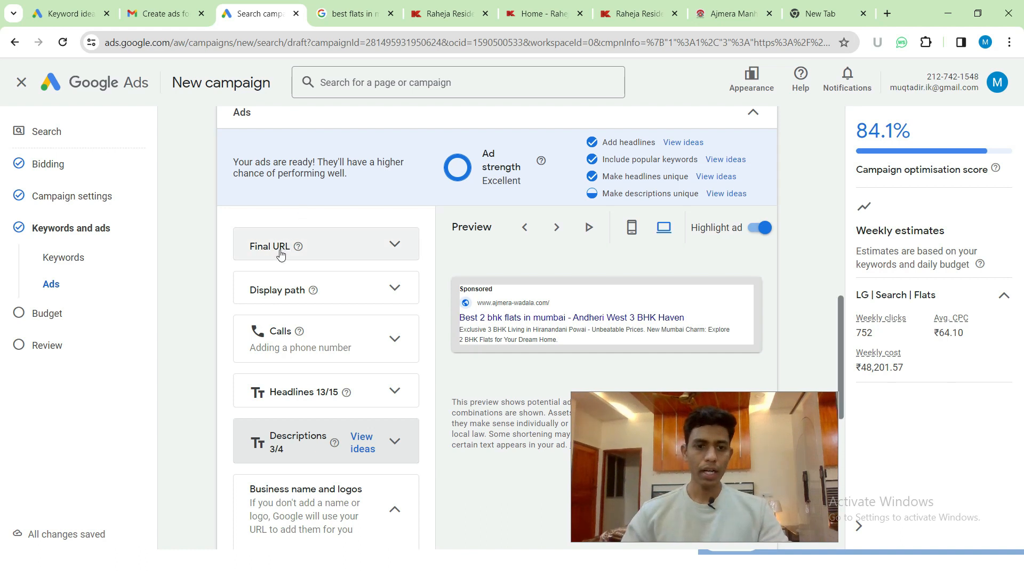
- Scroll the ad's assets down to Sitelinks and choose + Sitelinks to create one
{"action": "scroll", "coordinate": [281, 255], "scroll_direction": "down", "scroll_amount": 3}
{"action": "scroll", "coordinate": [281, 255], "scroll_direction": "down", "scroll_amount": 1}
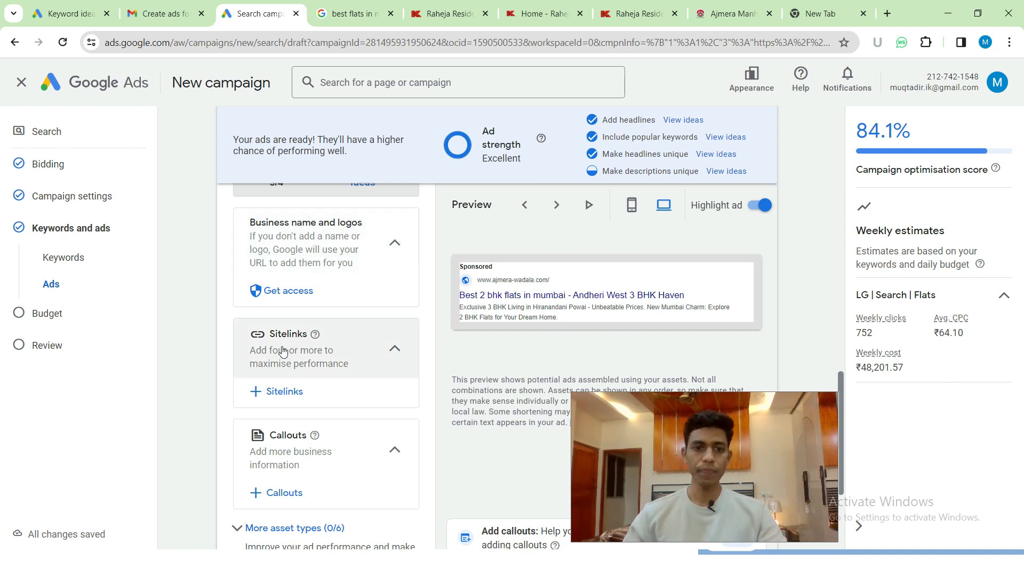
{"action": "scroll", "coordinate": [268, 296], "scroll_direction": "down", "scroll_amount": 1}
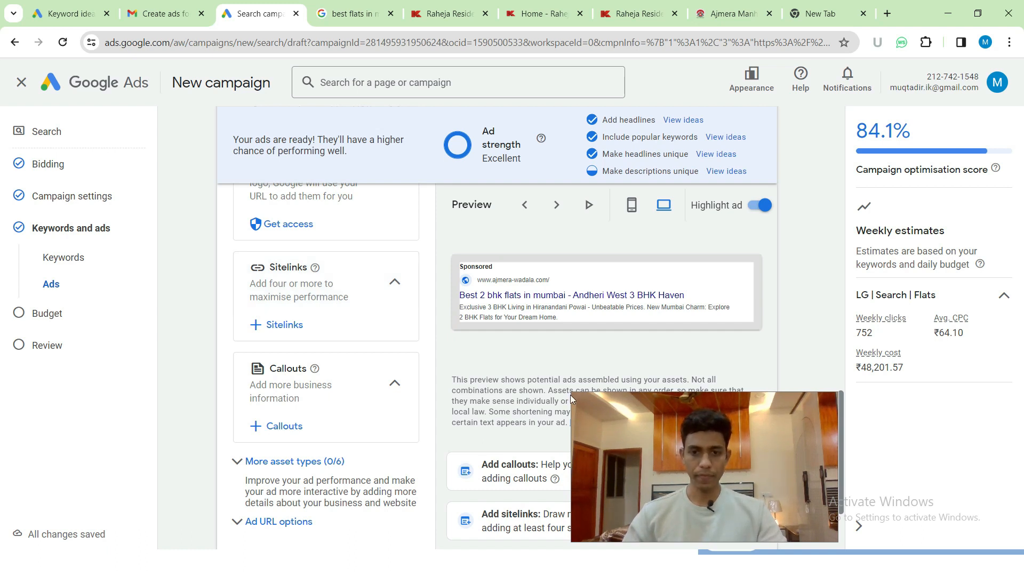
{"action": "left_click_drag", "start_coordinate": [571, 410], "coordinate": [55, 456]}
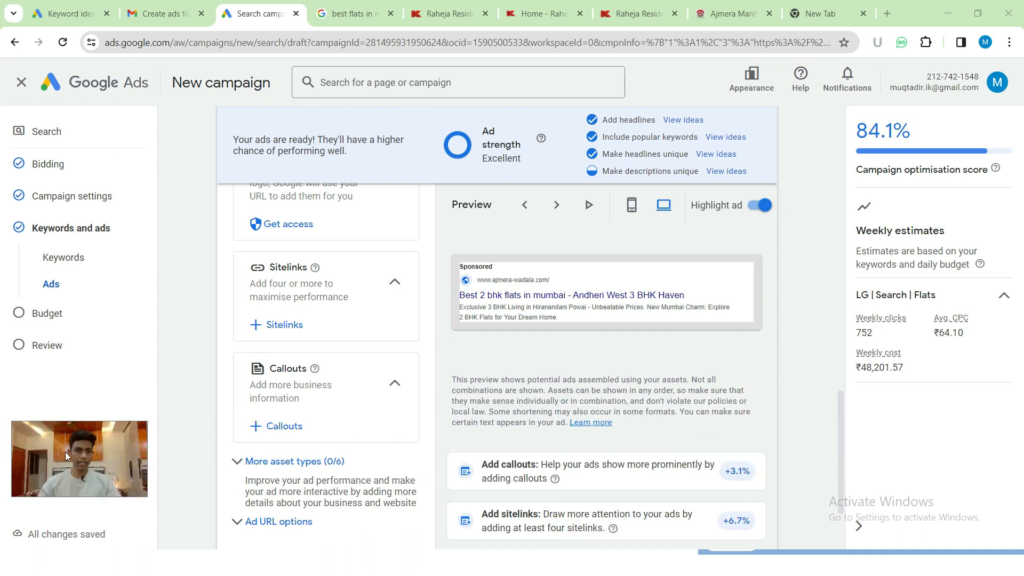
{"action": "left_click", "coordinate": [282, 326]}
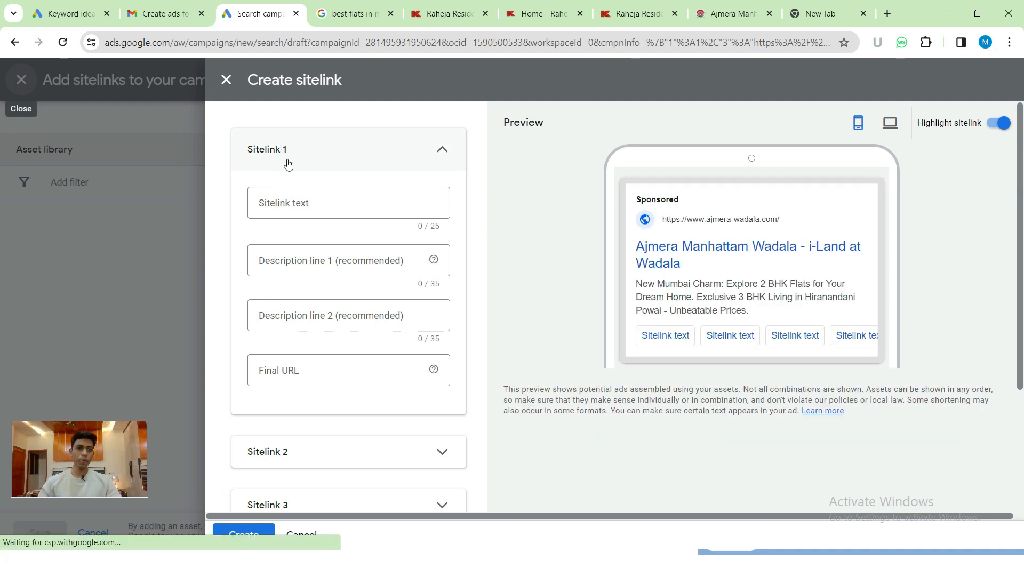
- Label Sitelink 1 'Floor Plan', using the competitor ad's sitelinks as reference
{"action": "left_click", "coordinate": [309, 152]}
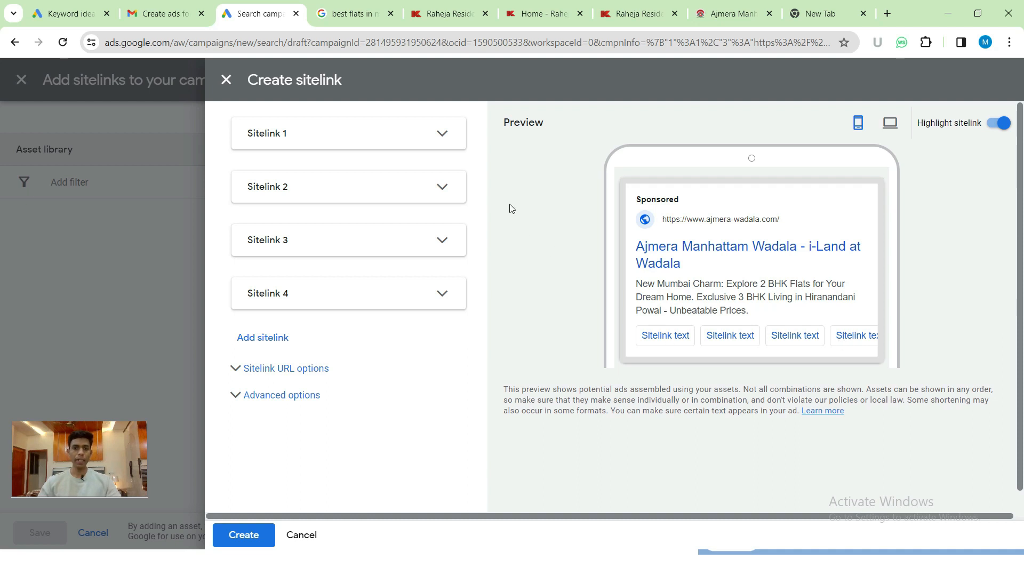
{"action": "left_click", "coordinate": [440, 138]}
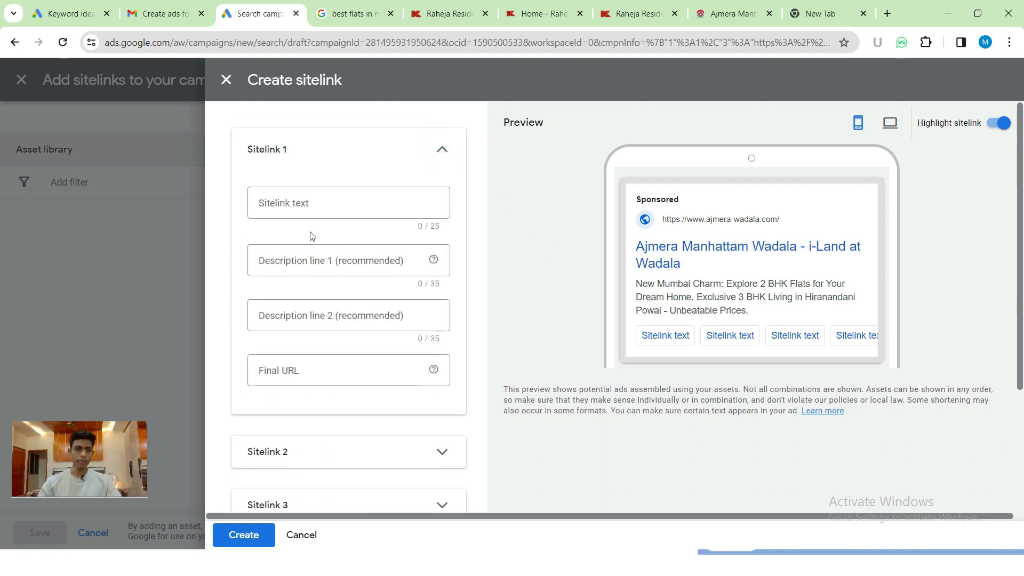
{"action": "left_click", "coordinate": [284, 202]}
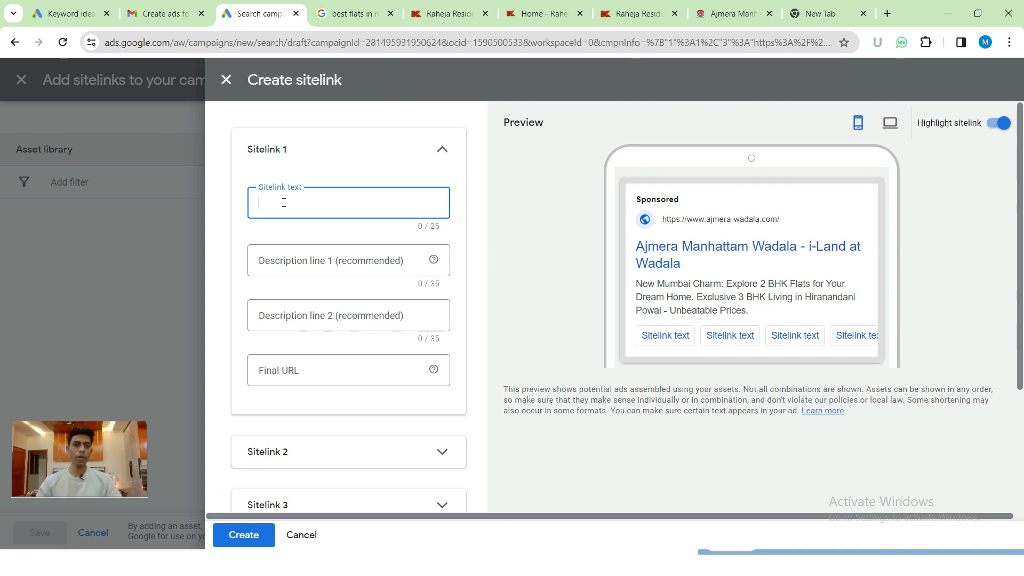
{"action": "left_click", "coordinate": [349, 13]}
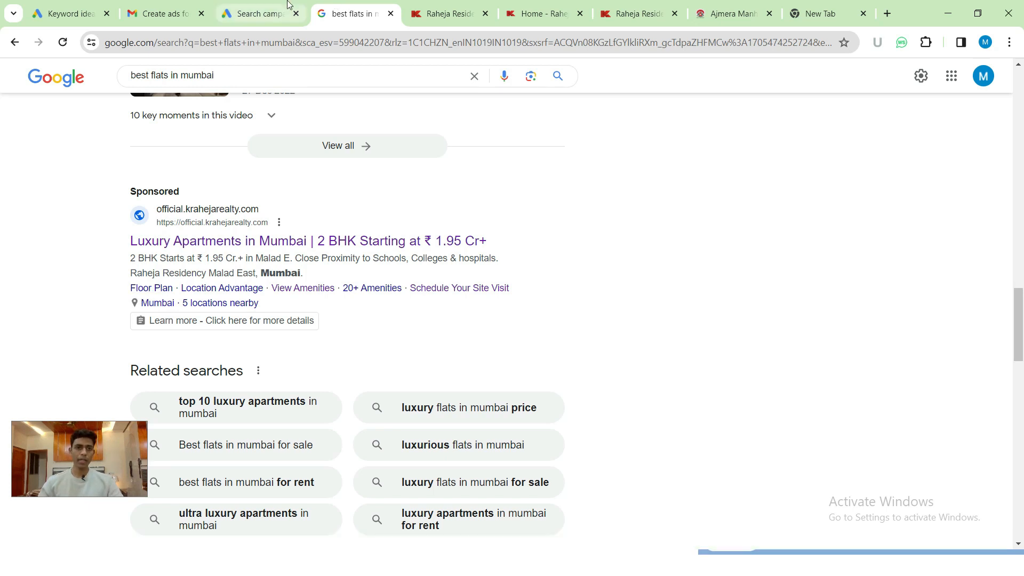
{"action": "left_click", "coordinate": [261, 13]}
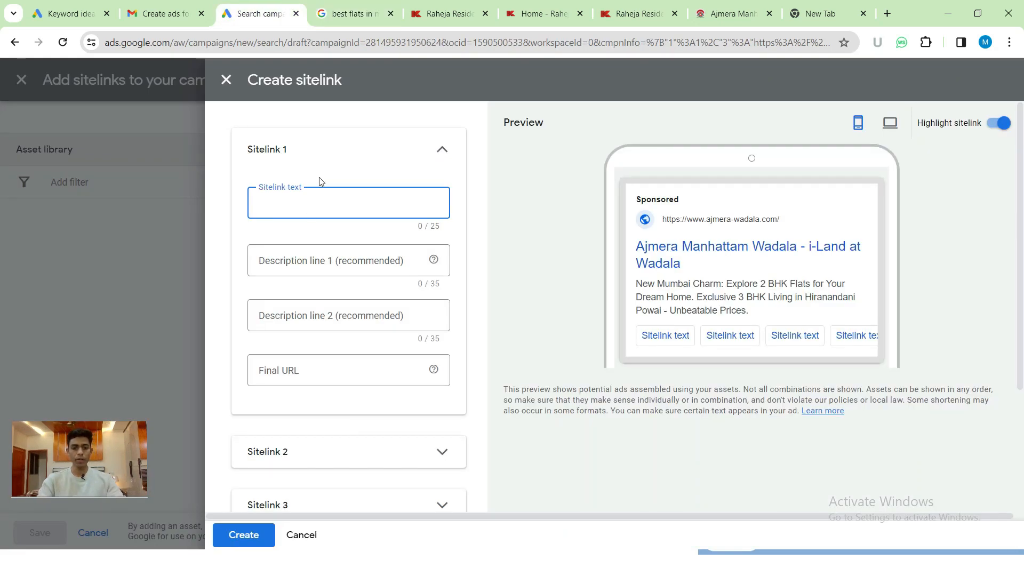
{"action": "type", "text": "Floor Plan"}
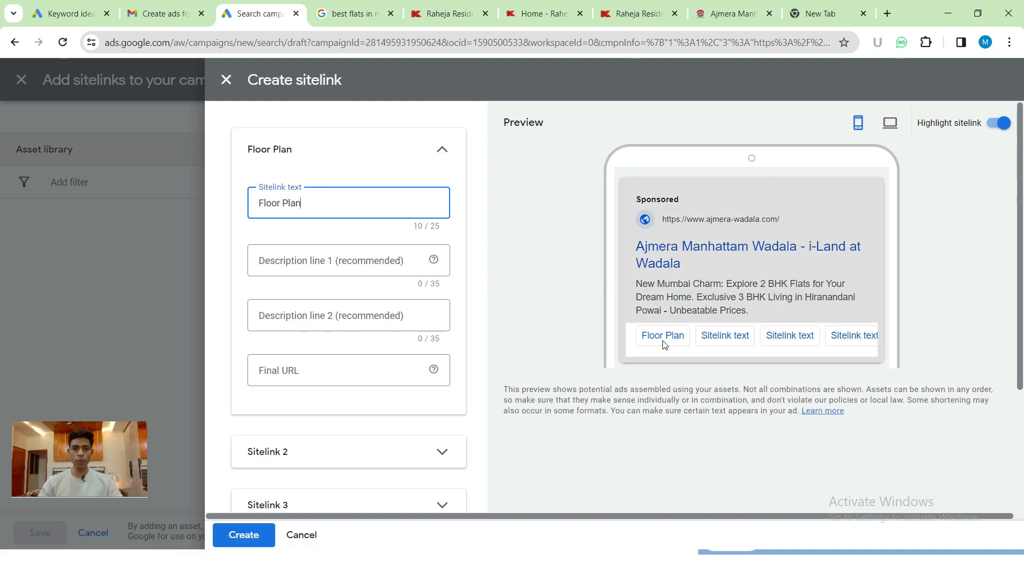
- Review the competitor's search ad again before writing Sitelink 1's description lines
{"action": "left_click", "coordinate": [272, 257]}
{"action": "left_click", "coordinate": [352, 13]}
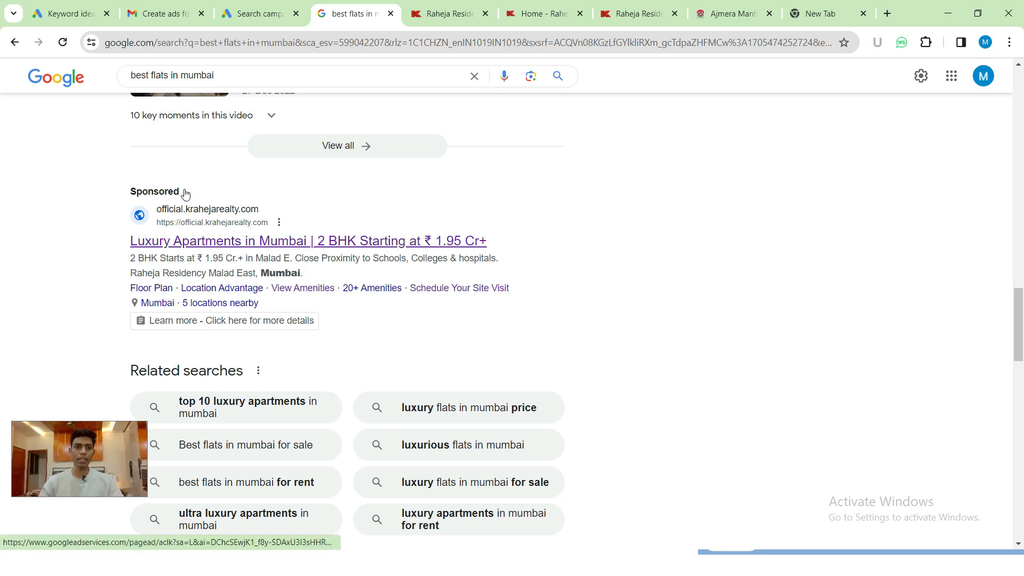
{"action": "mouse_move", "coordinate": [236, 12]}
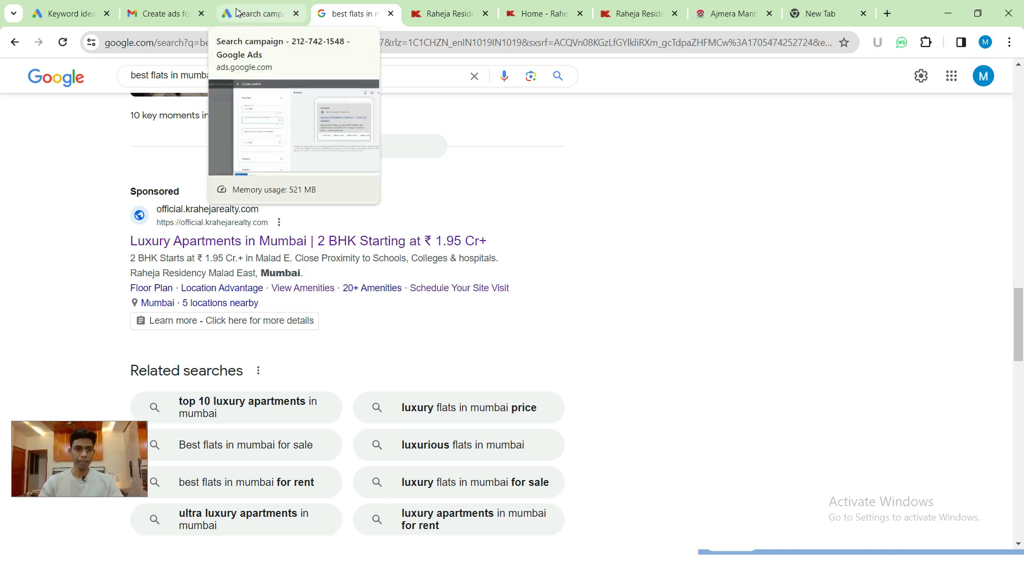
{"action": "left_click", "coordinate": [237, 12]}
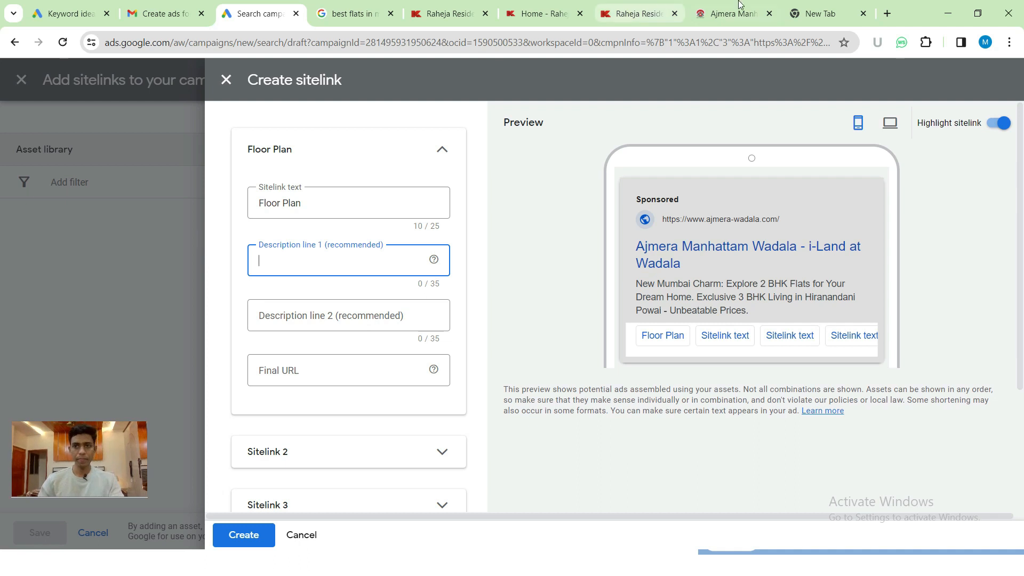
{"action": "key", "text": "alt+Tab"}
{"action": "key", "text": "alt+Tab"}
{"action": "key", "text": "alt+Tab"}
{"action": "key", "text": "alt+Tab"}
{"action": "key", "text": "alt+Tab"}
{"action": "key", "text": "alt+Tab"}
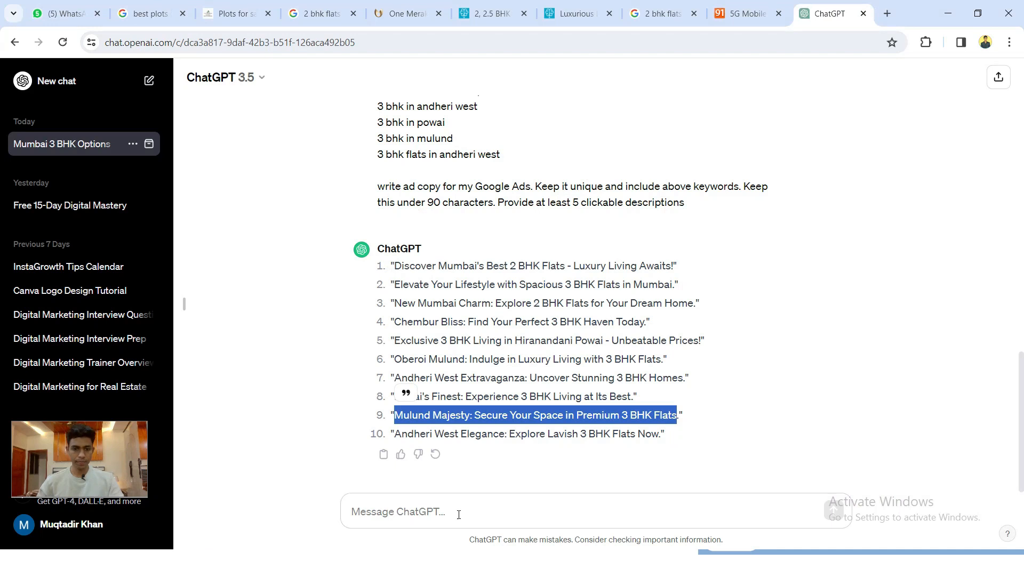
- Ask ChatGPT for 5 ad descriptions under 35 characters and select 'Explore 3 BHK Floor Plans'
{"action": "left_click", "coordinate": [459, 514]}
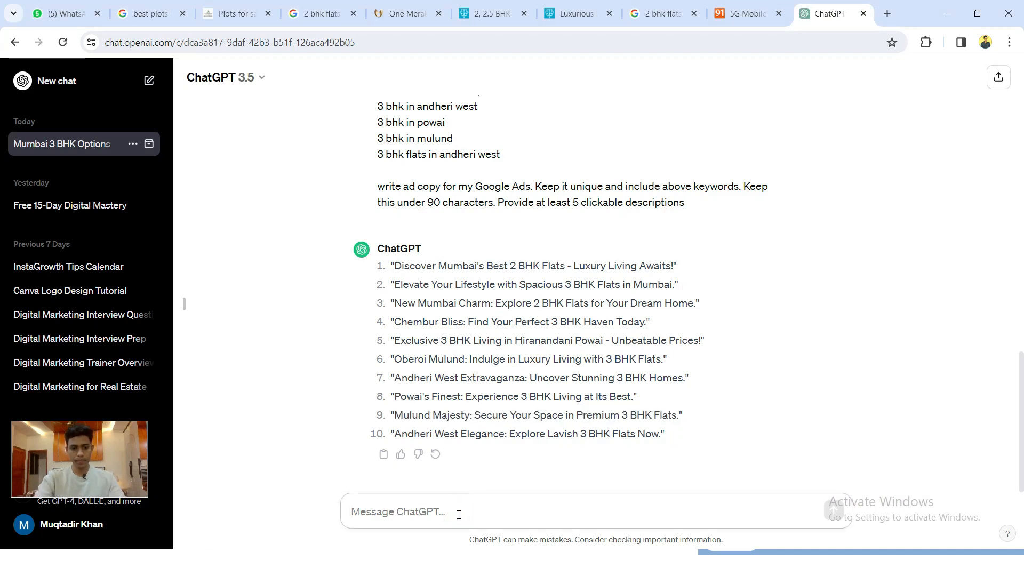
{"action": "type", "text": "write de"}
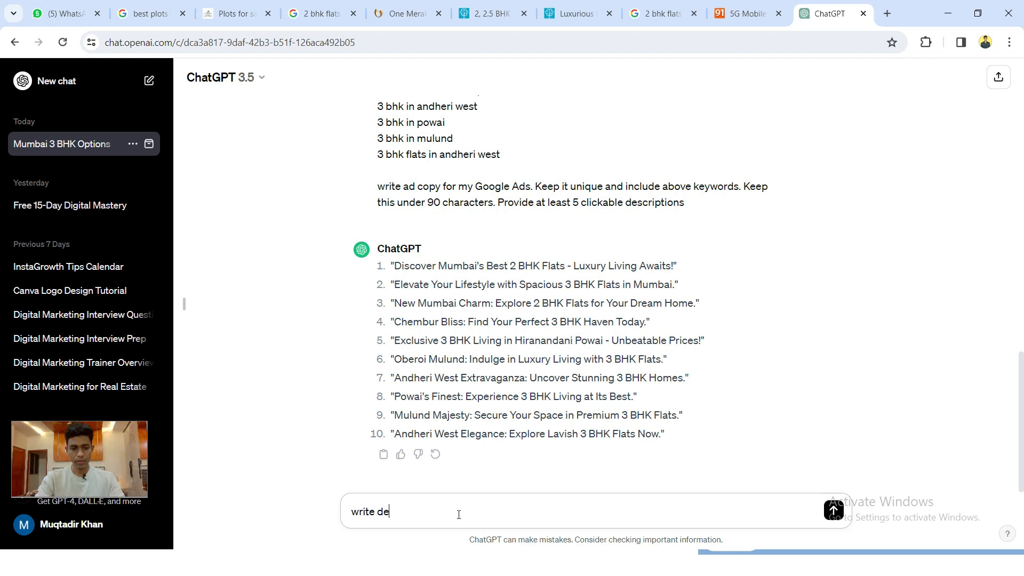
{"action": "type", "text": "scription for Flat floo"}
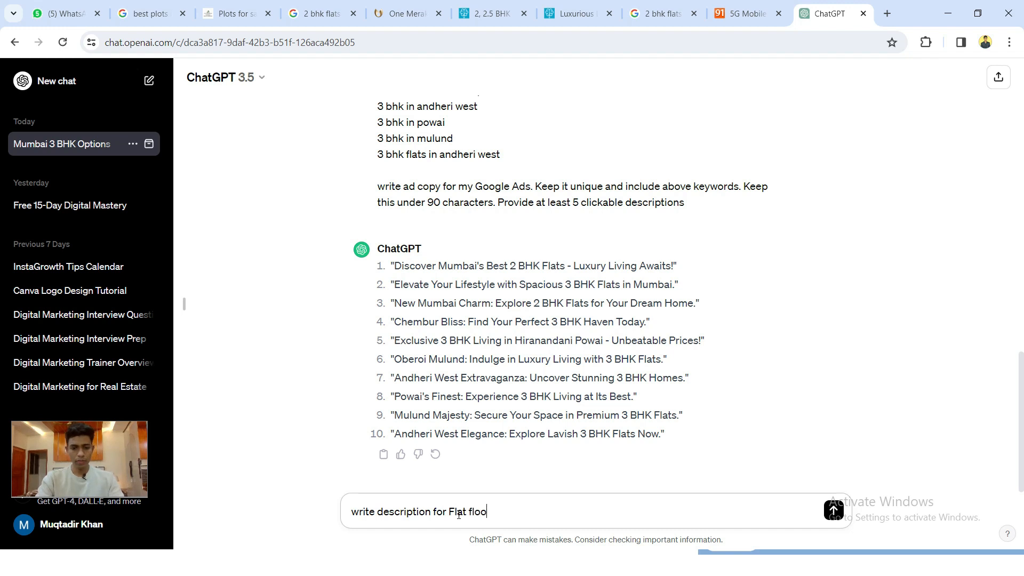
{"action": "type", "text": "my "}
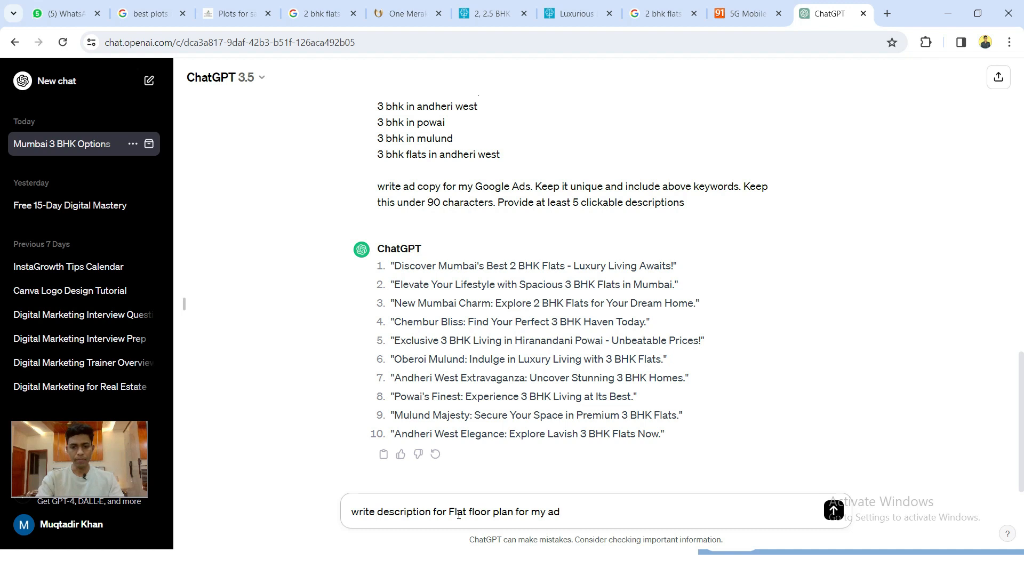
{"action": "type", "text": "google "}
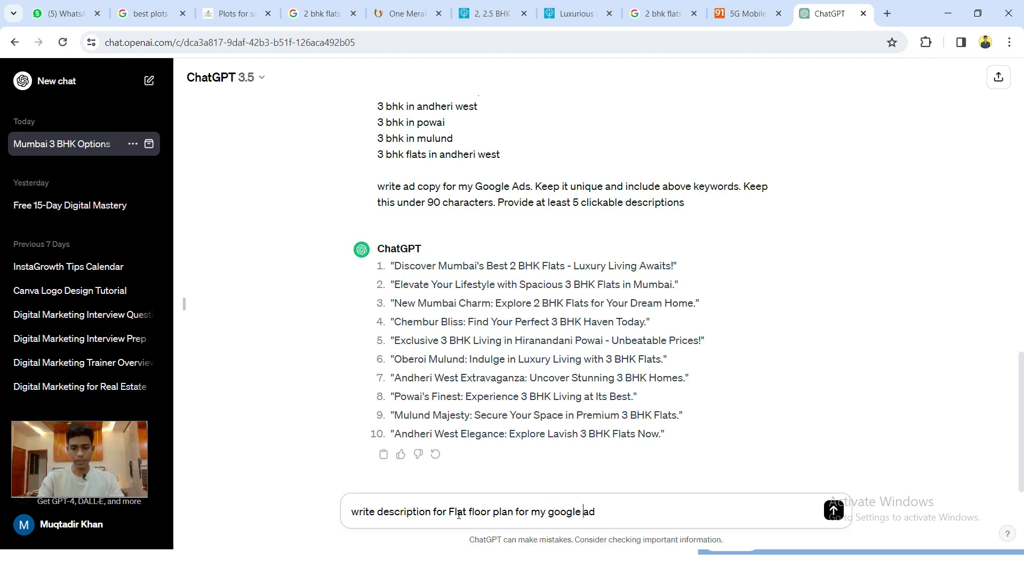
{"action": "type", "text": "ad and ke"}
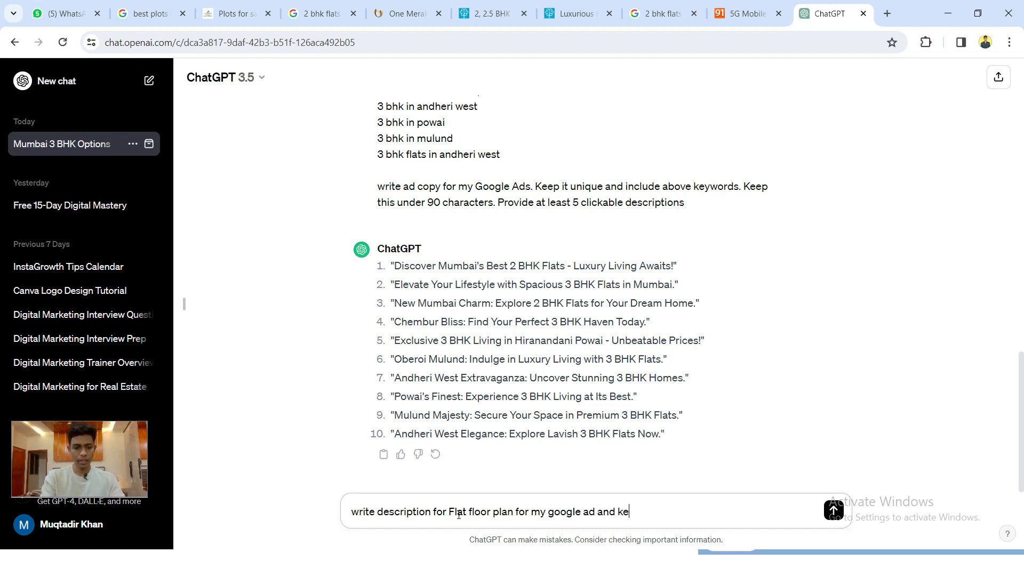
{"action": "type", "text": "ep it under"}
{"action": "key", "text": "alt+Tab"}
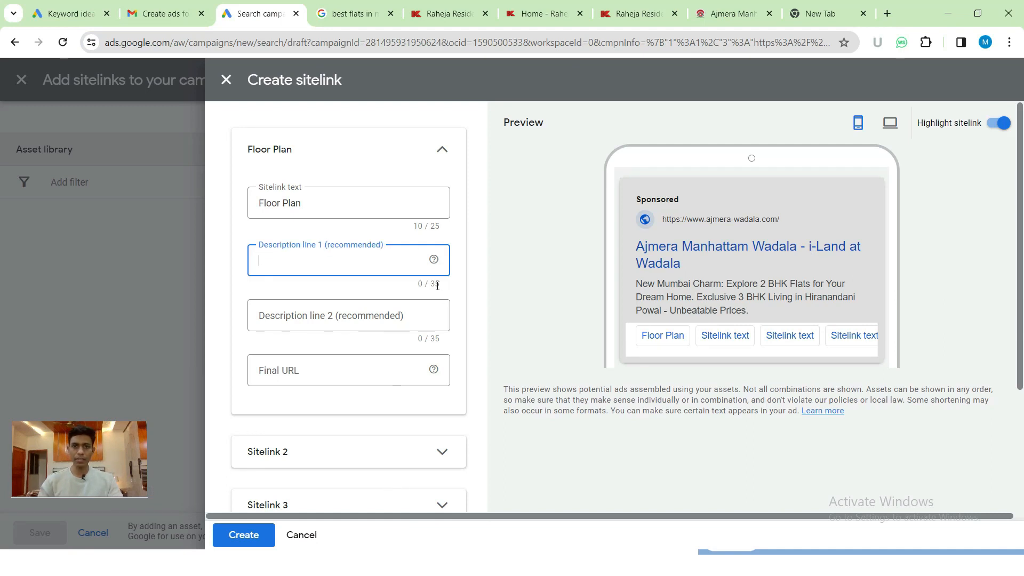
{"action": "key", "text": "alt+Tab"}
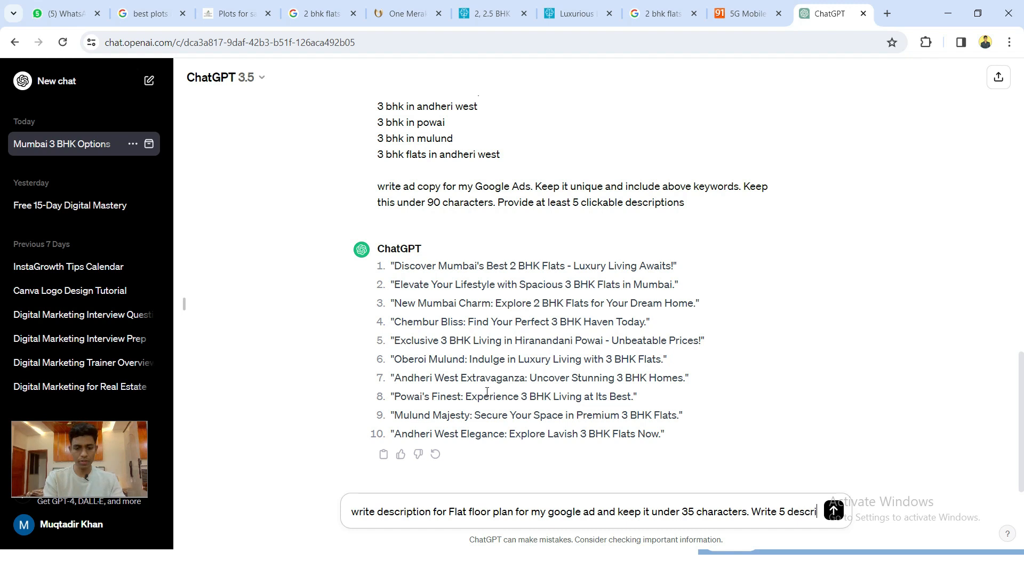
{"action": "type", "text": "ptions"}
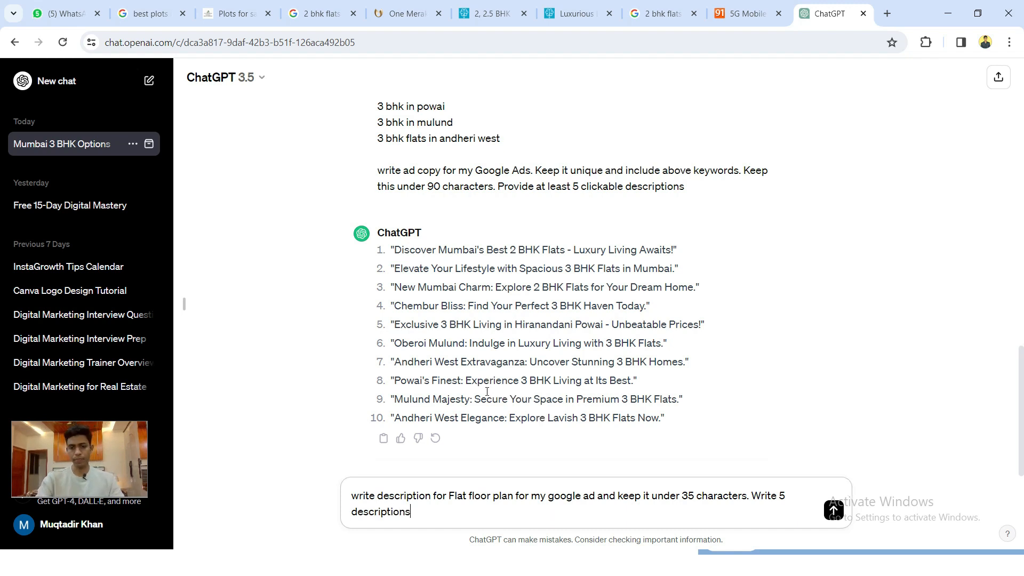
{"action": "key", "text": "Return"}
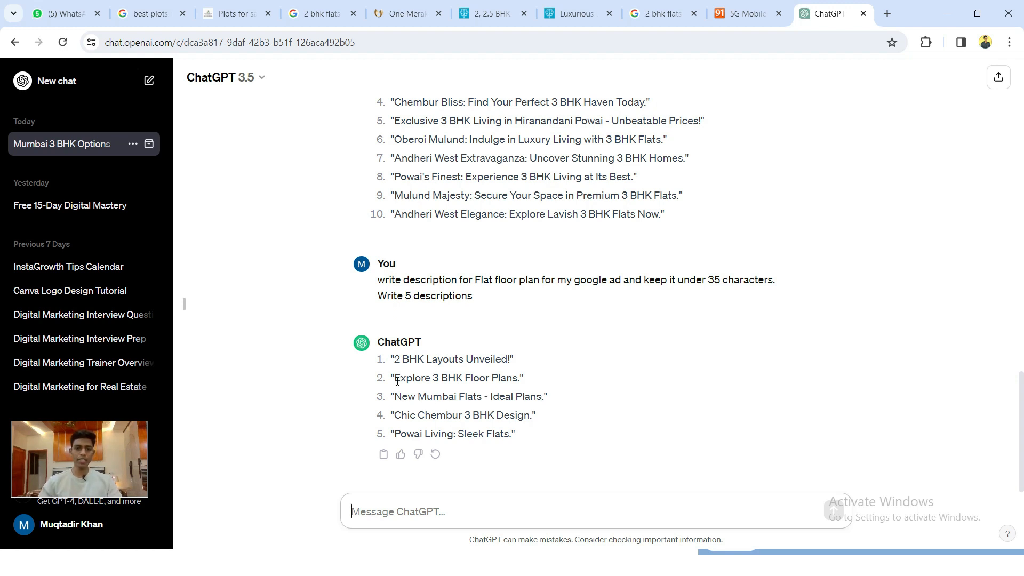
{"action": "left_click_drag", "start_coordinate": [397, 381], "coordinate": [517, 383]}
{"action": "key", "text": "ctrl+c"}
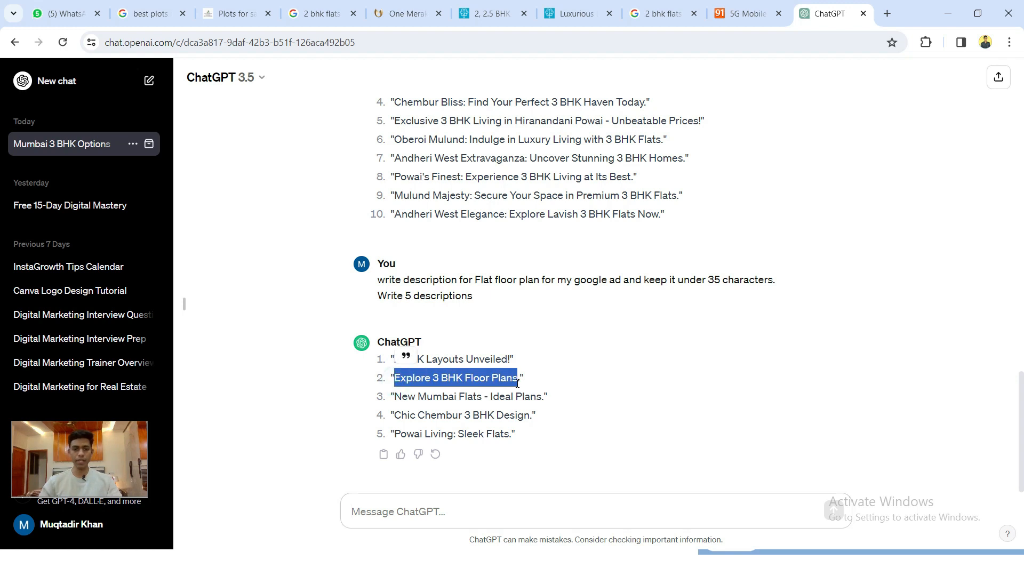
- Paste 'Explore 3 BHK Floor Plans' into the Floor Plan sitelink's Description line 1
{"action": "key", "text": "alt+Tab"}
{"action": "left_click", "coordinate": [354, 272]}
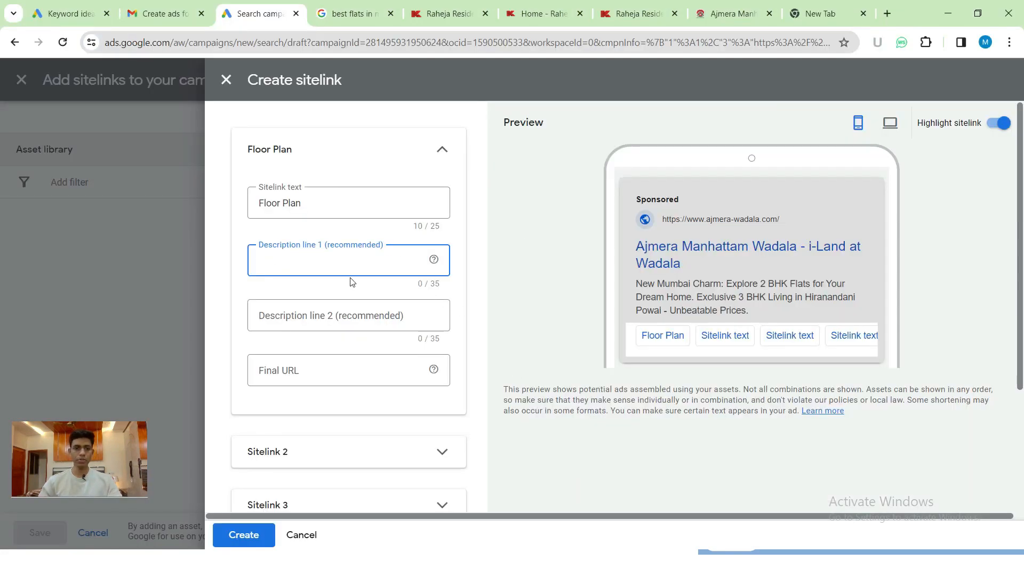
{"action": "key", "text": "ctrl+v"}
{"action": "left_click", "coordinate": [341, 312]}
- Copy 'New Mumbai Flats - Ideal Plans.' from ChatGPT into Description line 2
{"action": "key", "text": "alt+Tab"}
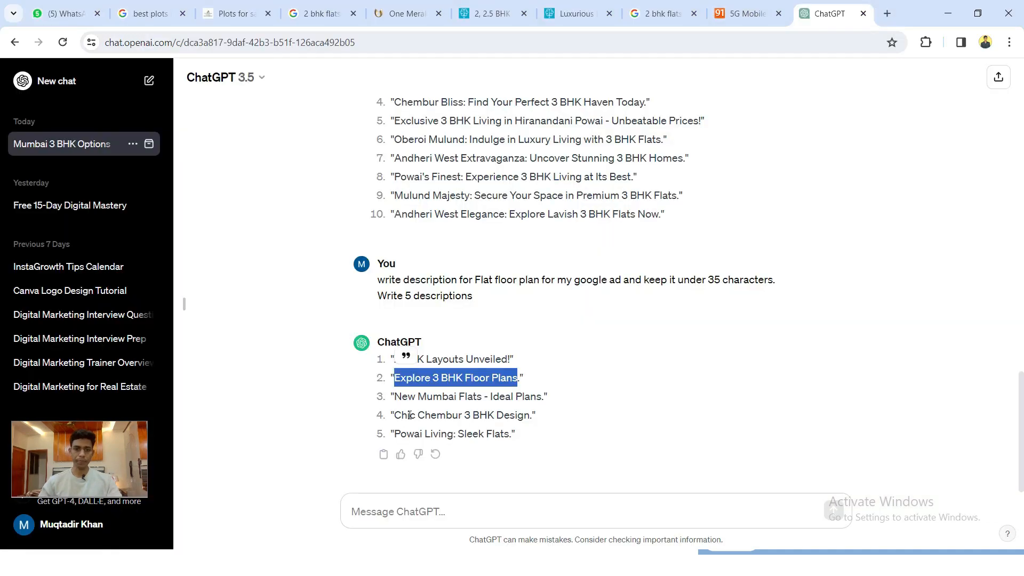
{"action": "left_click_drag", "start_coordinate": [398, 398], "coordinate": [544, 397]}
{"action": "key", "text": "ctrl+c"}
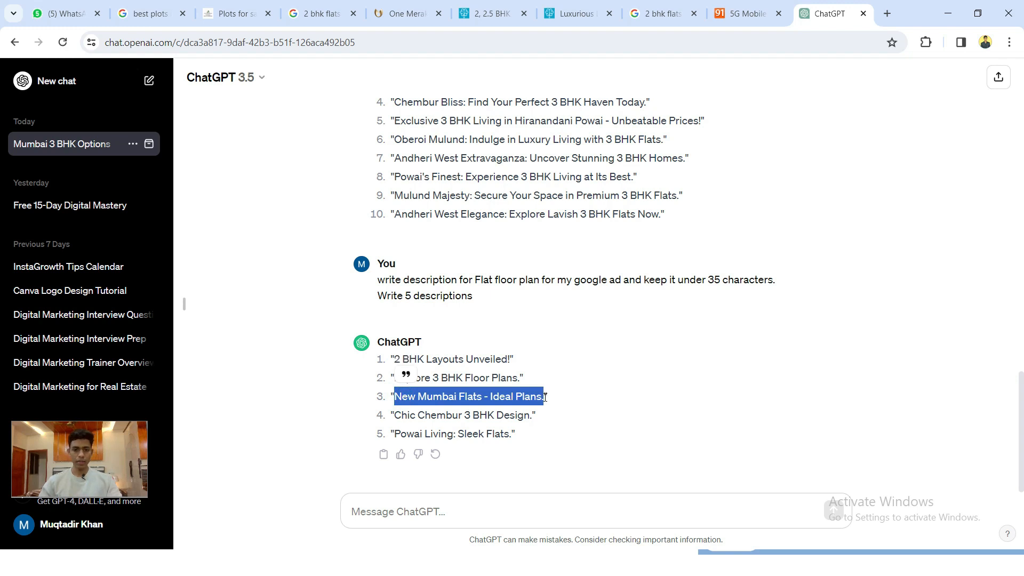
{"action": "key", "text": "alt+Tab"}
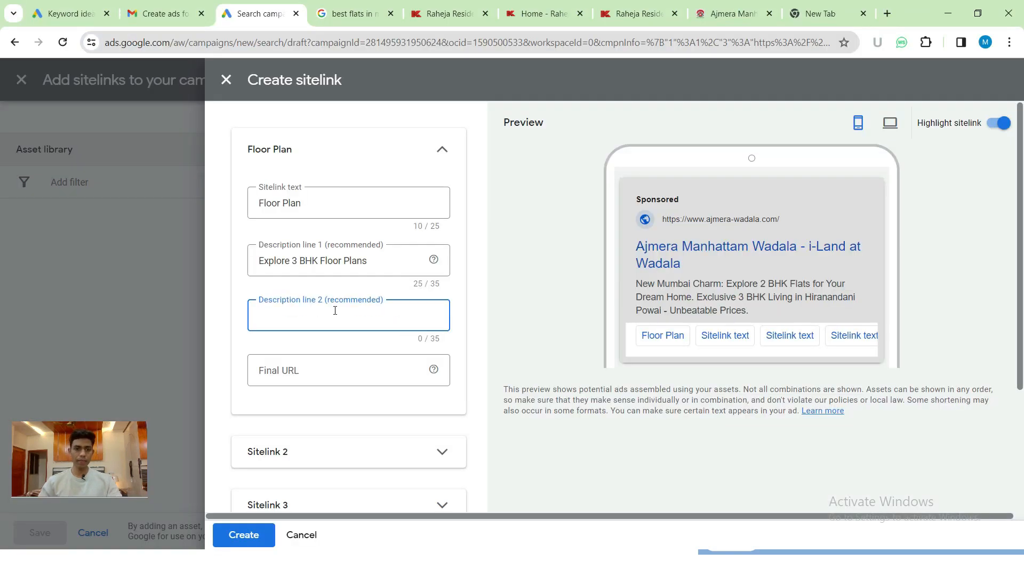
{"action": "key", "text": "ctrl+v"}
{"action": "left_click", "coordinate": [313, 373]}
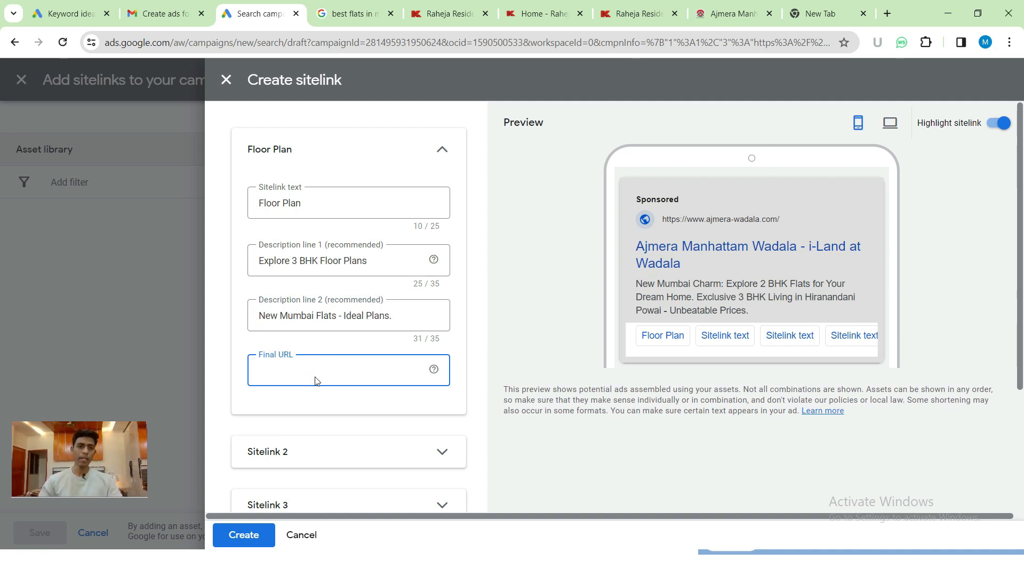
{"action": "left_click", "coordinate": [368, 13]}
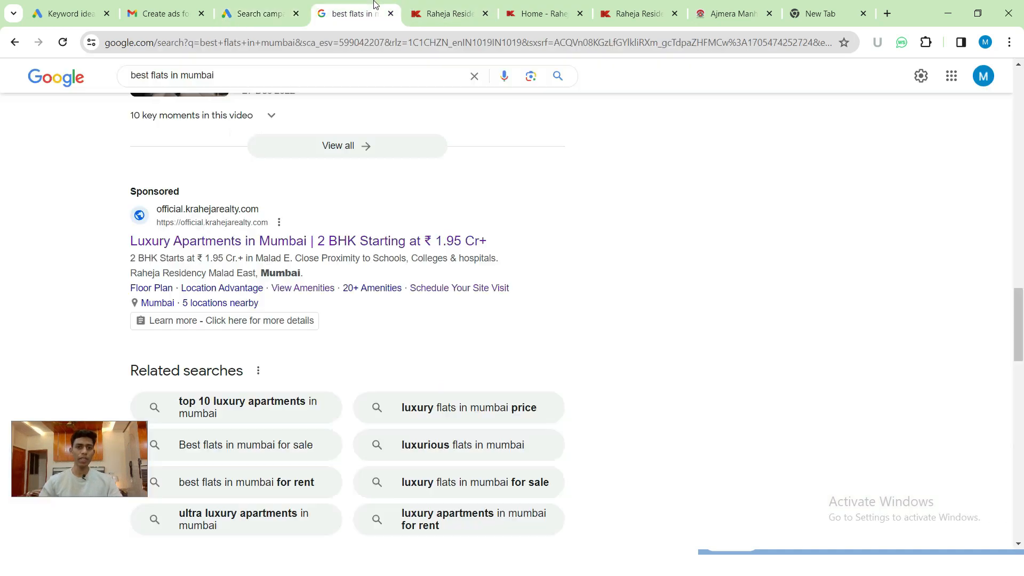
- Open the sponsored ad's Floor Plan sitelink and view the Malad unit area-and-pricing section
{"action": "left_click", "coordinate": [154, 288], "text": "ctrl"}
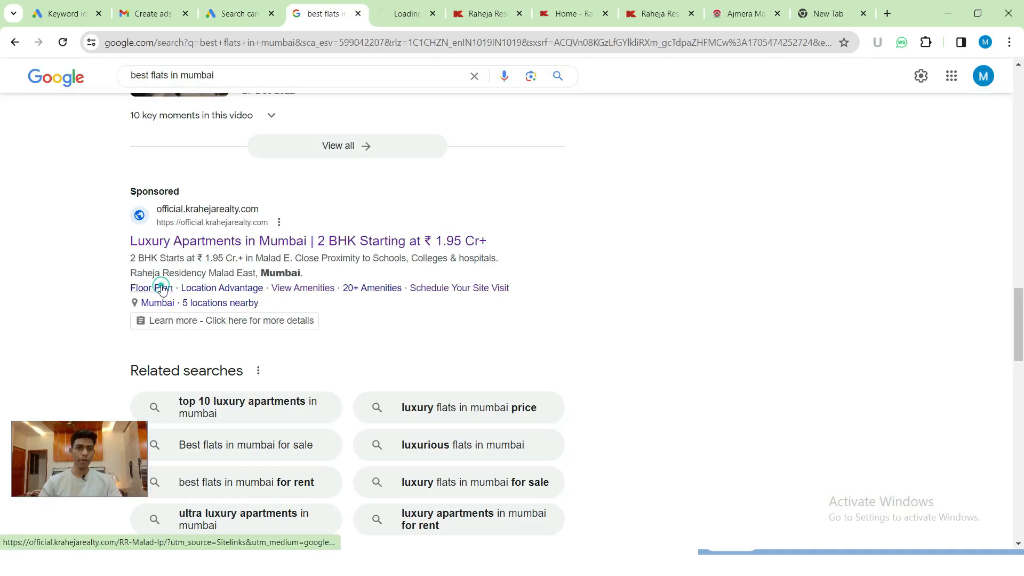
{"action": "left_click", "coordinate": [395, 5]}
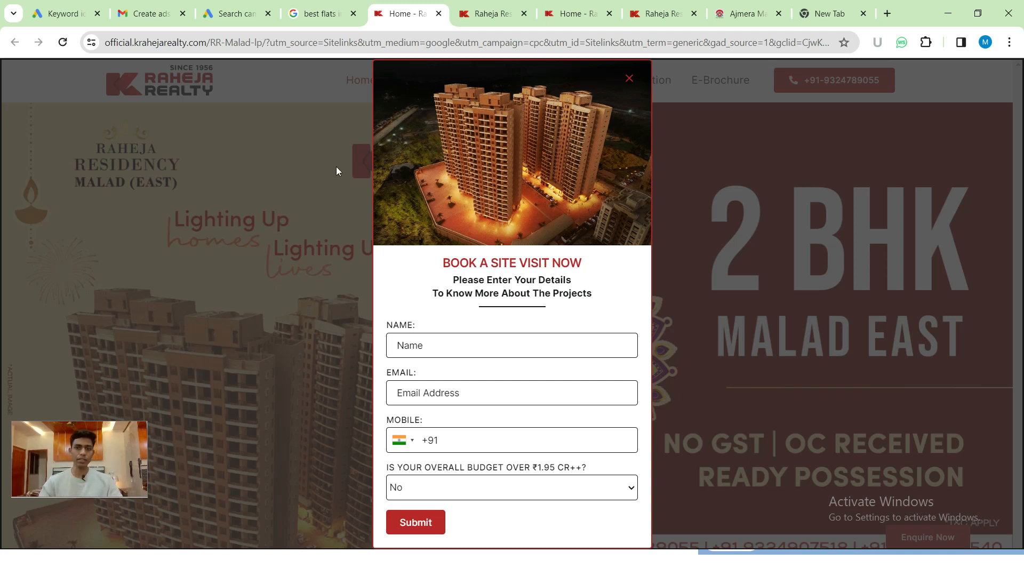
{"action": "left_click", "coordinate": [628, 79]}
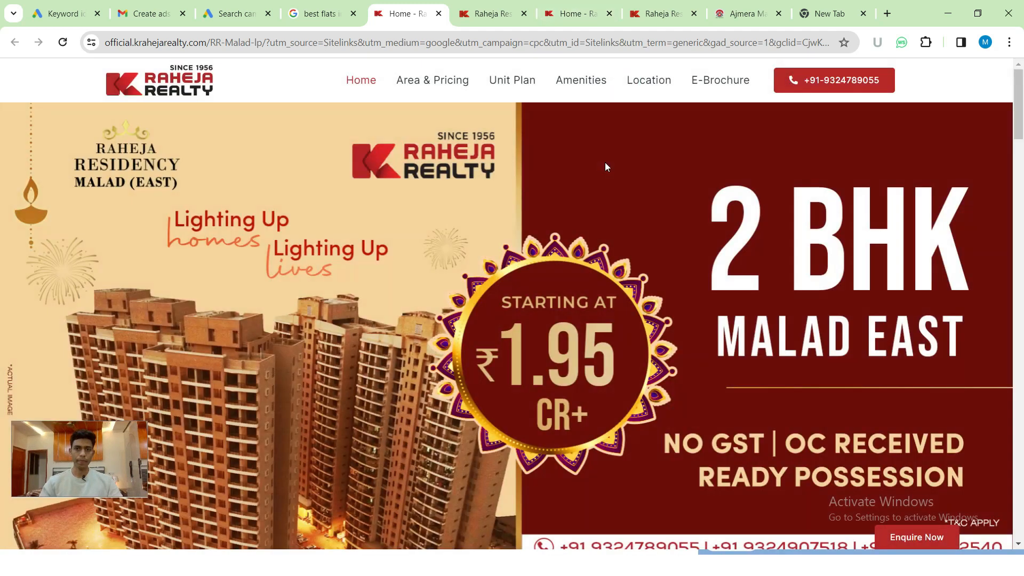
{"action": "left_click", "coordinate": [507, 85]}
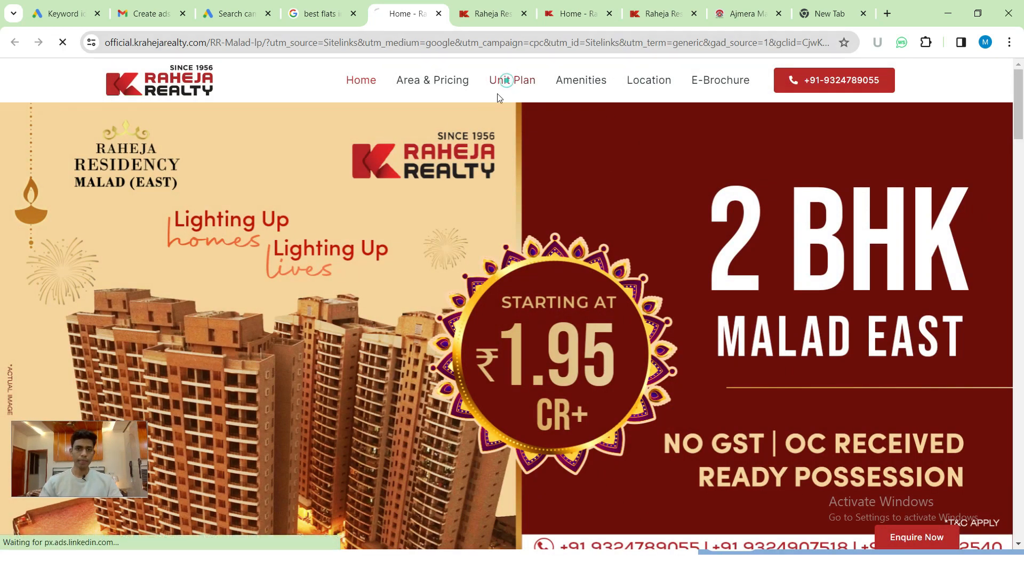
- Copy the landing page address official.krahejarealty.com/RR-Malad-lp/ and return to the sitelink form
{"action": "left_click", "coordinate": [270, 46]}
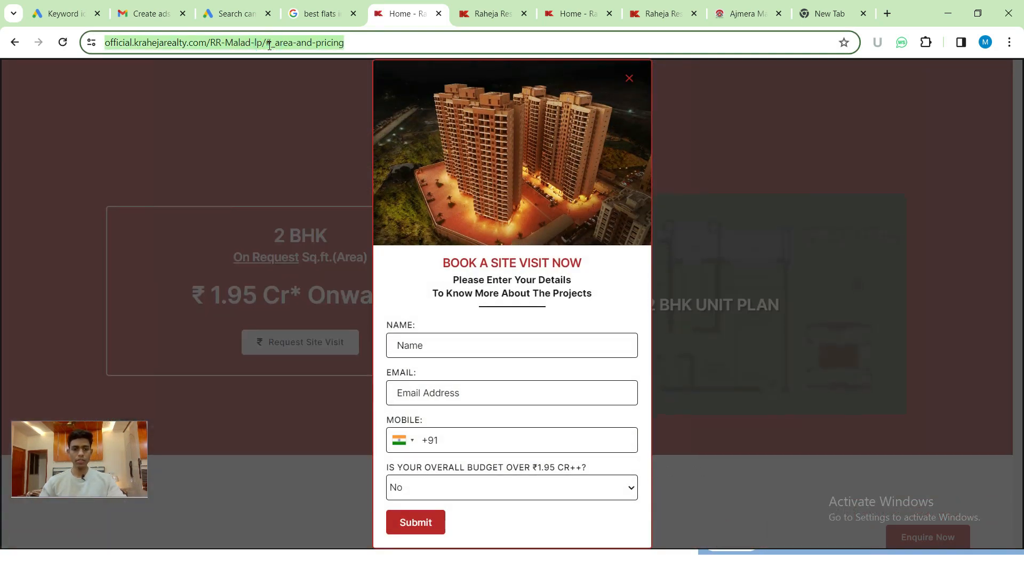
{"action": "left_click", "coordinate": [630, 81]}
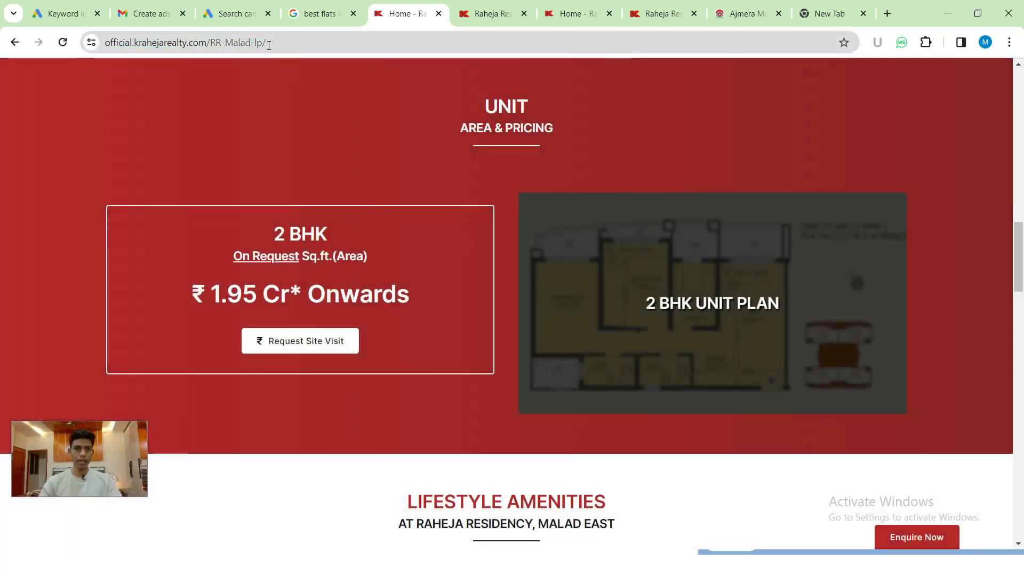
{"action": "left_click", "coordinate": [269, 44]}
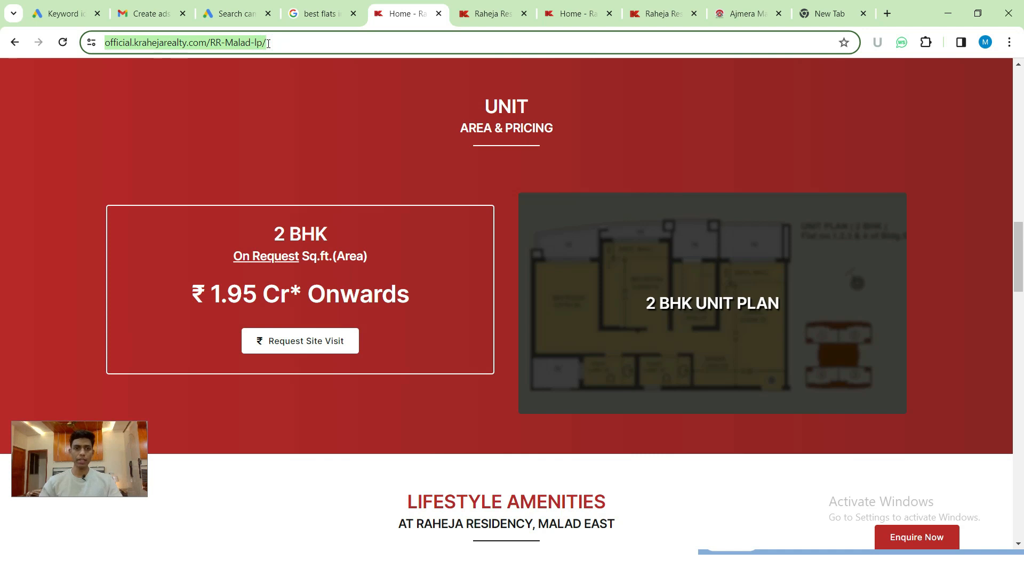
{"action": "right_click", "coordinate": [259, 44]}
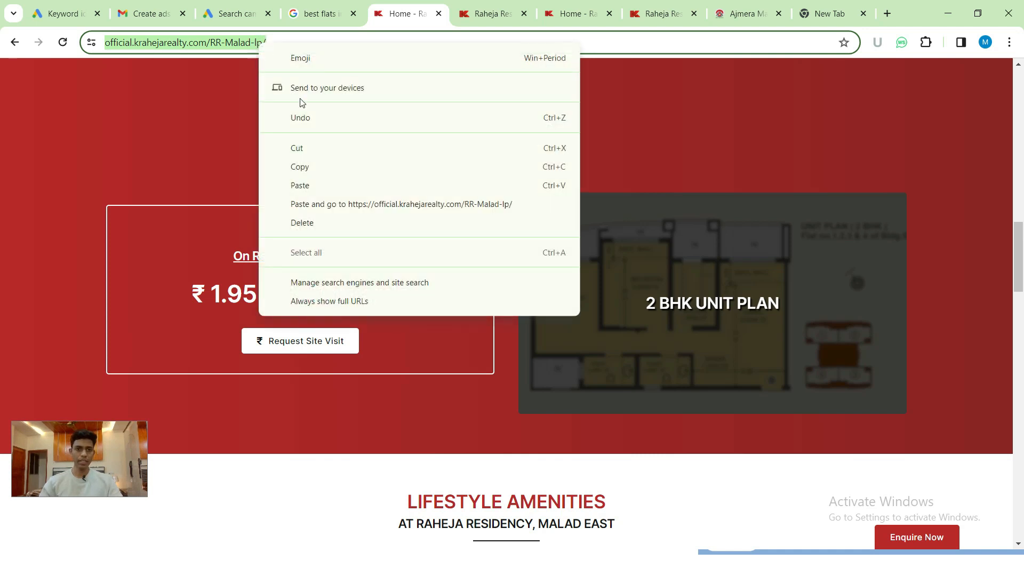
{"action": "left_click", "coordinate": [312, 165]}
{"action": "key", "text": "ctrl+Page_Up"}
{"action": "key", "text": "ctrl+Page_Up"}
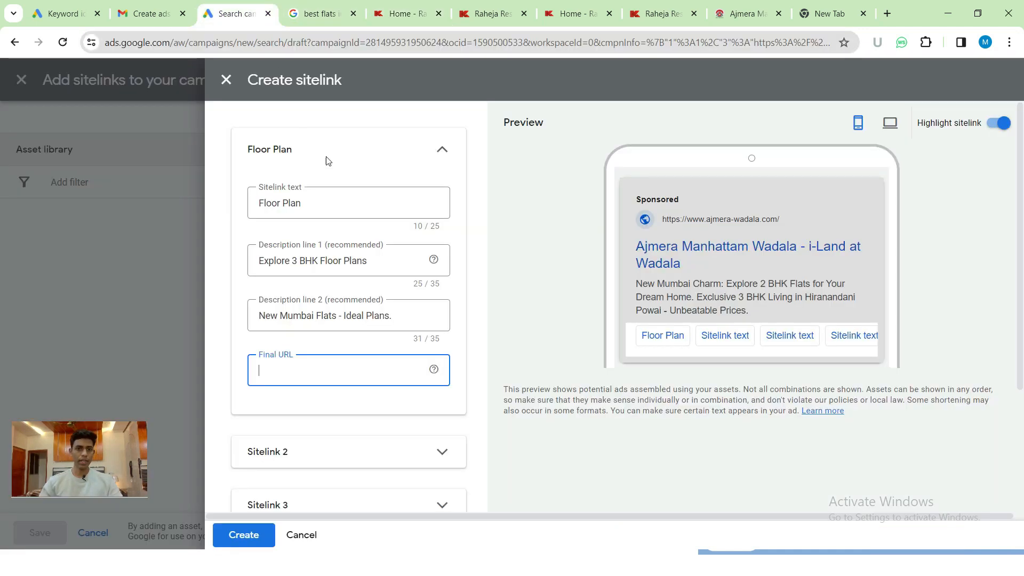
{"action": "left_click", "coordinate": [337, 365]}
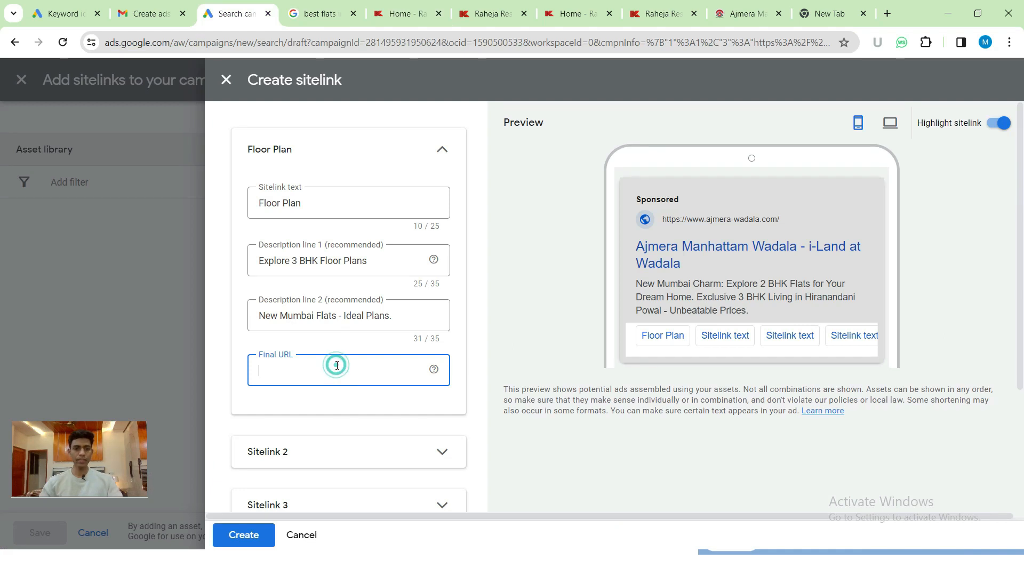
{"action": "key", "text": "ctrl+v"}
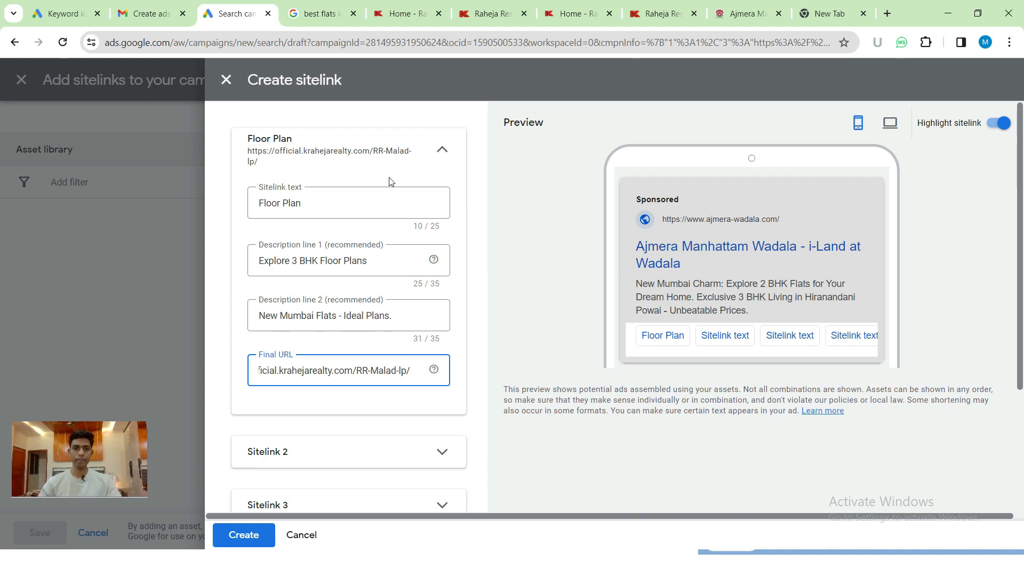
{"action": "left_click", "coordinate": [431, 153]}
{"action": "left_click", "coordinate": [330, 184]}
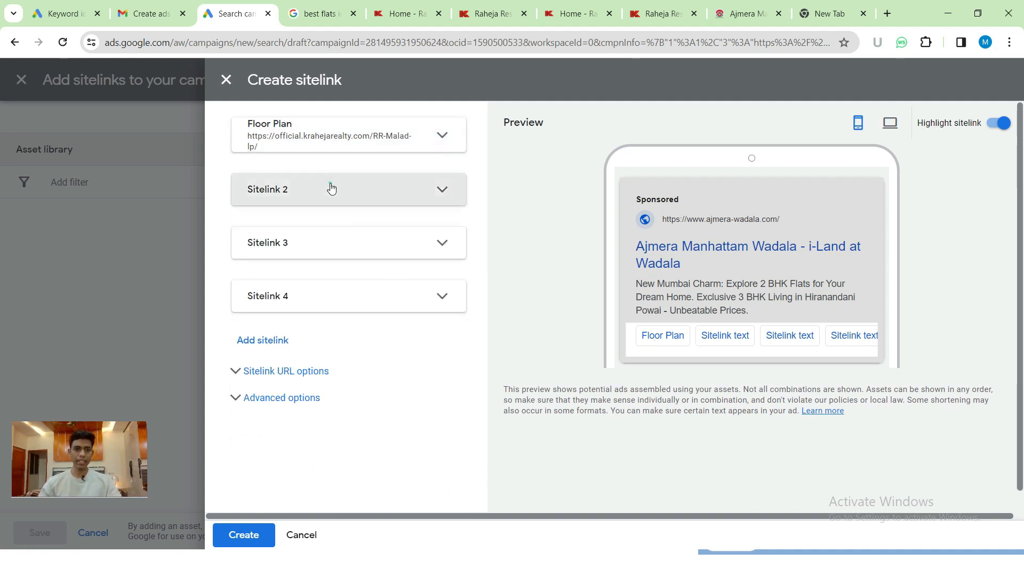
- Name Sitelink 2 'Location Advantage' after checking the sponsored ad's sitelink names
{"action": "left_click", "coordinate": [336, 250]}
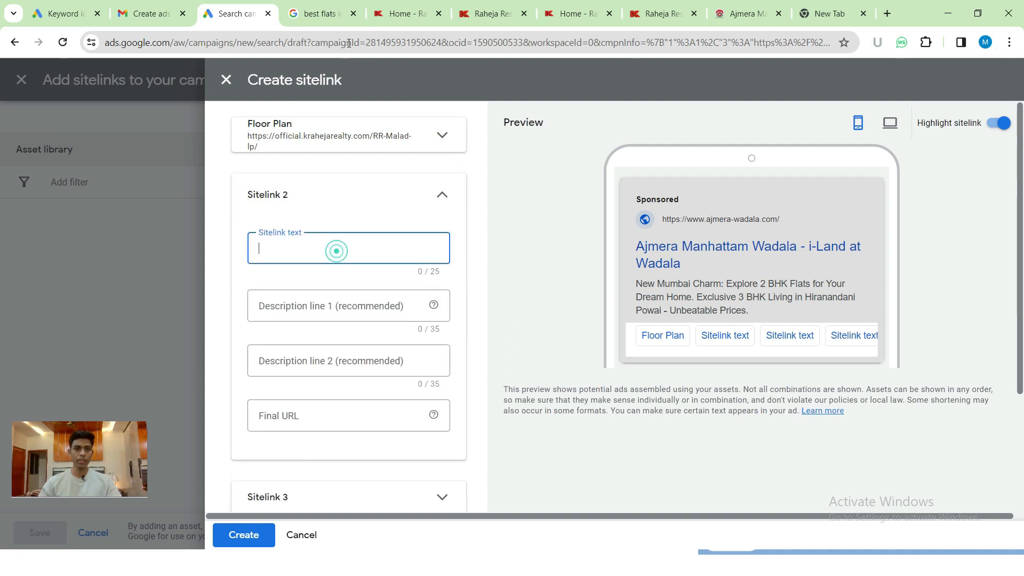
{"action": "left_click", "coordinate": [328, 16]}
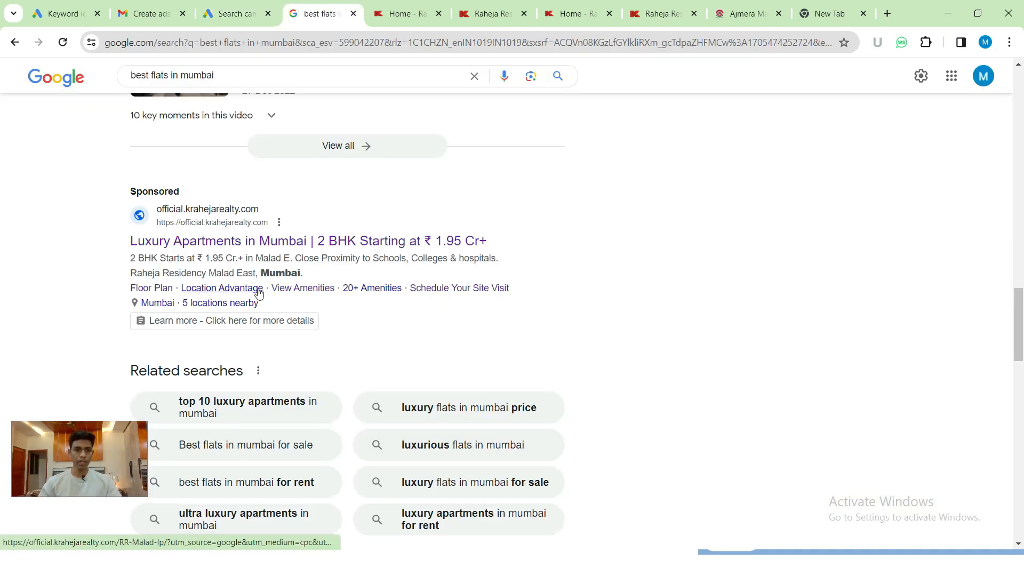
{"action": "left_click", "coordinate": [249, 5]}
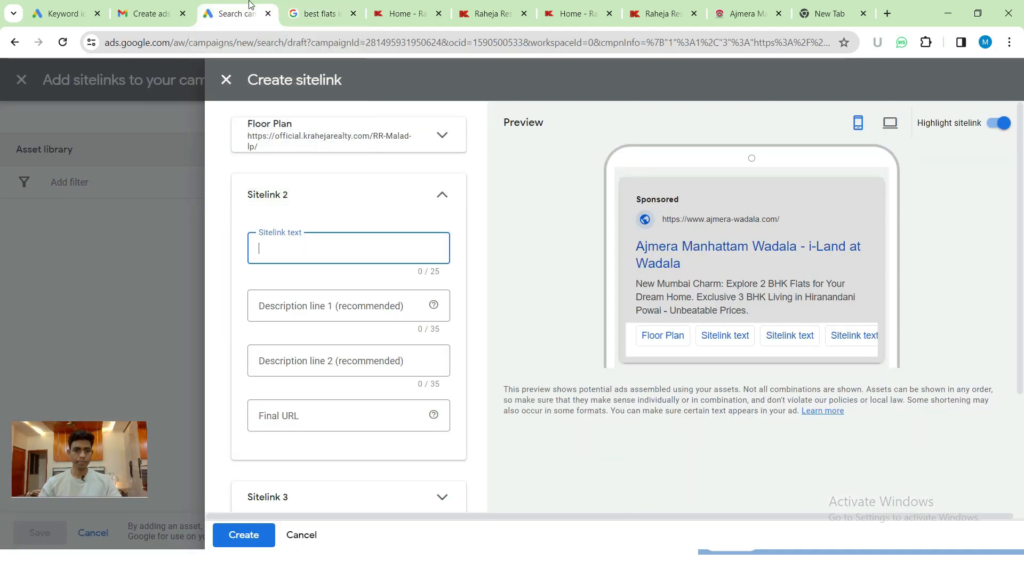
{"action": "type", "text": "Location Adv"}
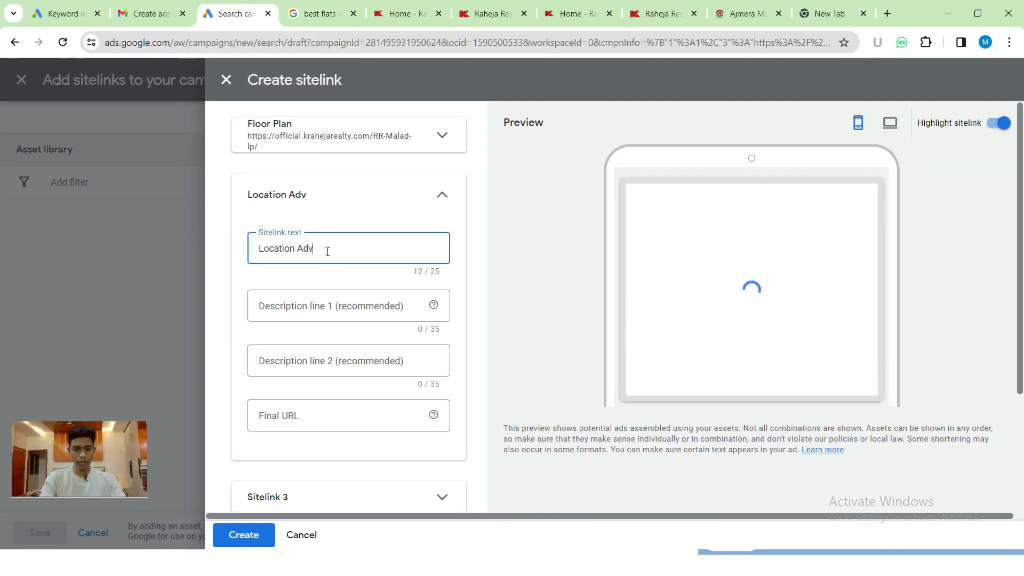
{"action": "type", "text": "antage"}
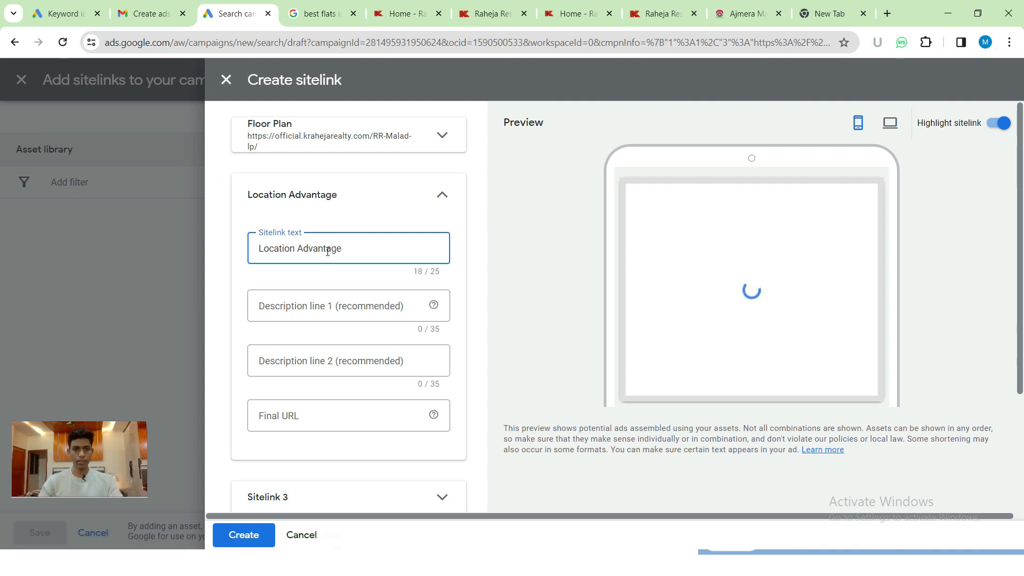
{"action": "key", "text": "ctrl+a"}
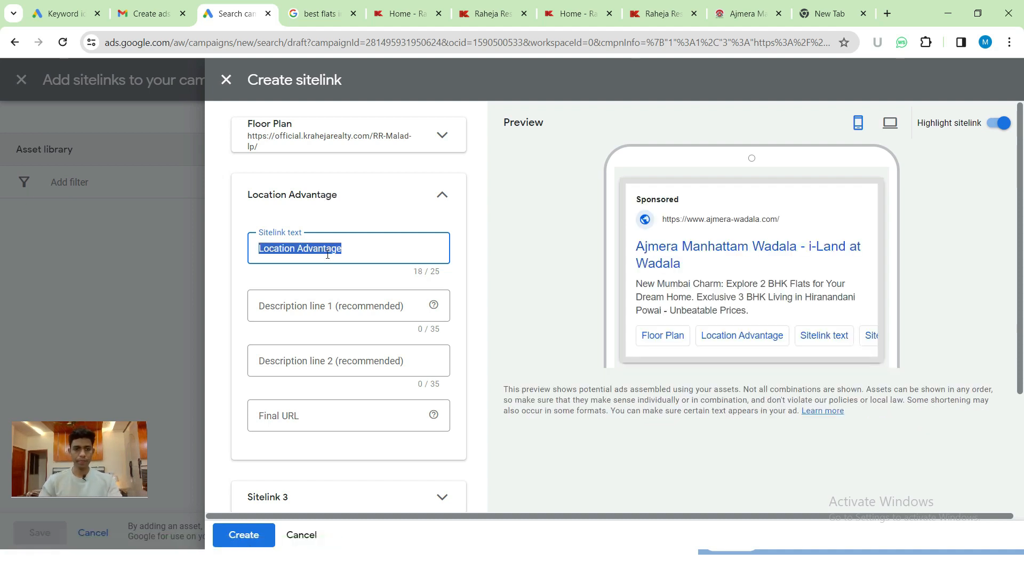
{"action": "left_click", "coordinate": [330, 302]}
{"action": "key", "text": "alt+Tab"}
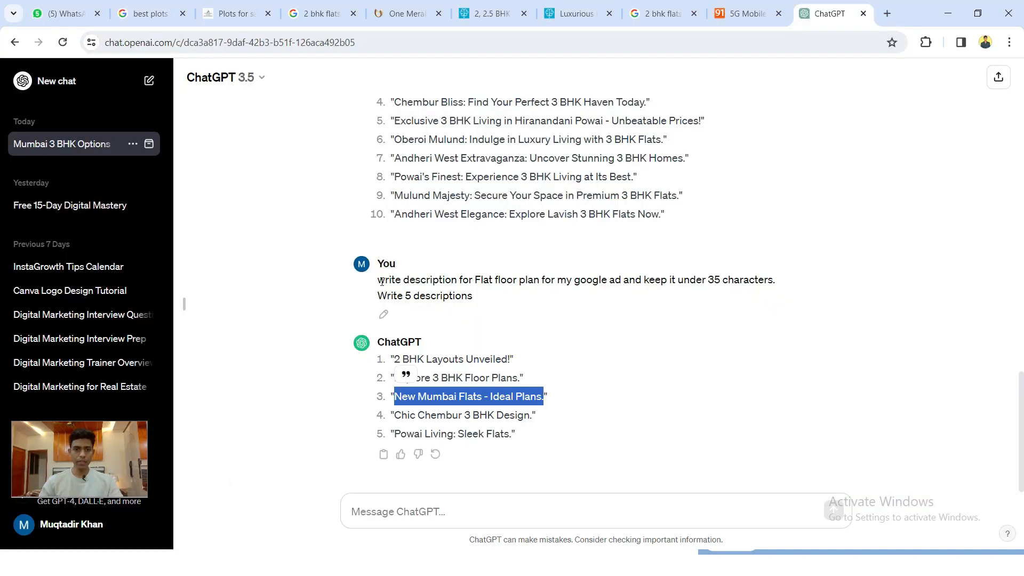
- Reuse the floor plan prompt in ChatGPT to request location advantage ad descriptions instead
{"action": "left_click_drag", "start_coordinate": [381, 281], "coordinate": [482, 299]}
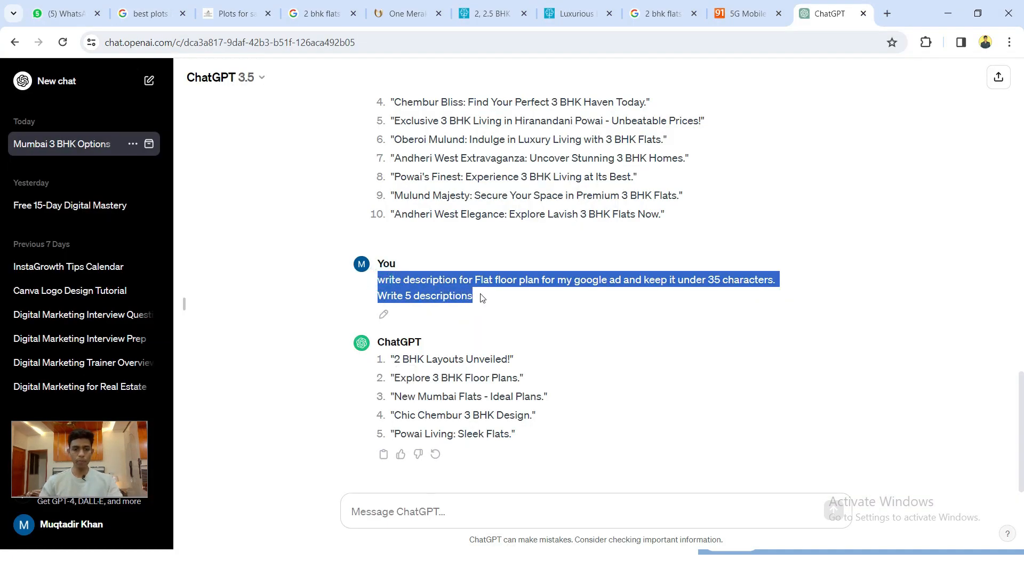
{"action": "left_click", "coordinate": [430, 514]}
{"action": "key", "text": "ctrl+v"}
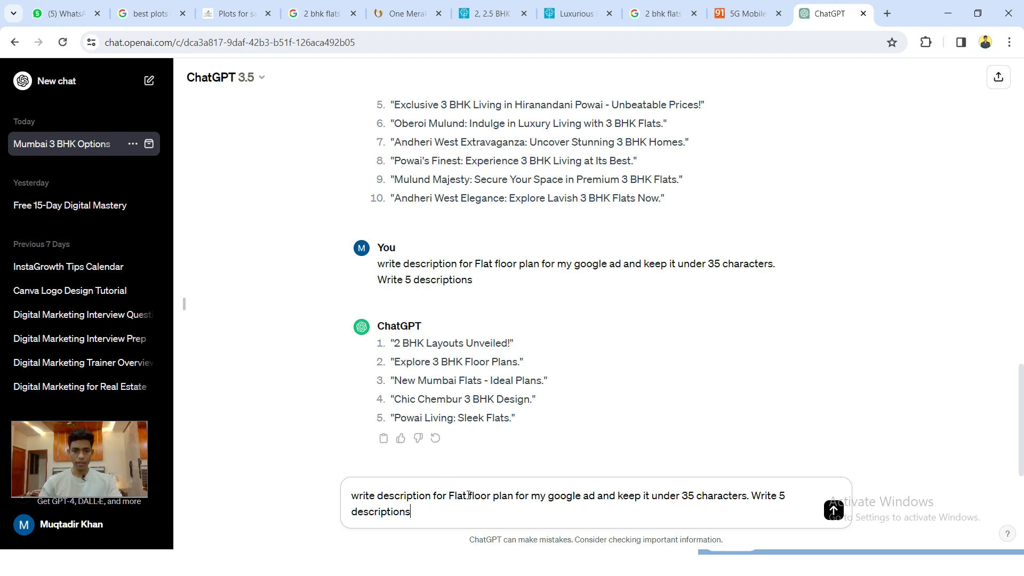
{"action": "left_click_drag", "start_coordinate": [468, 496], "coordinate": [519, 495]}
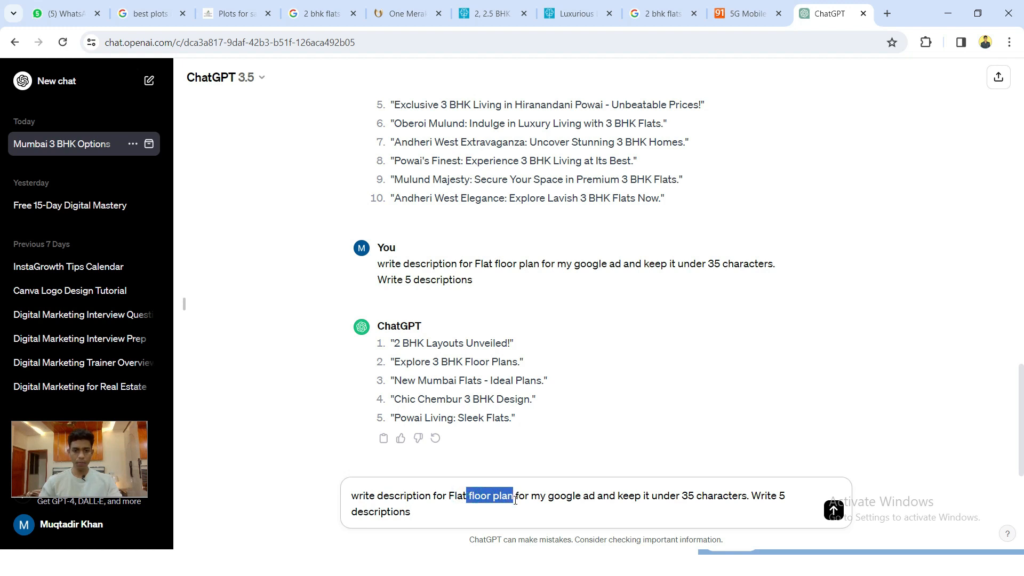
{"action": "type", "text": "locatio"}
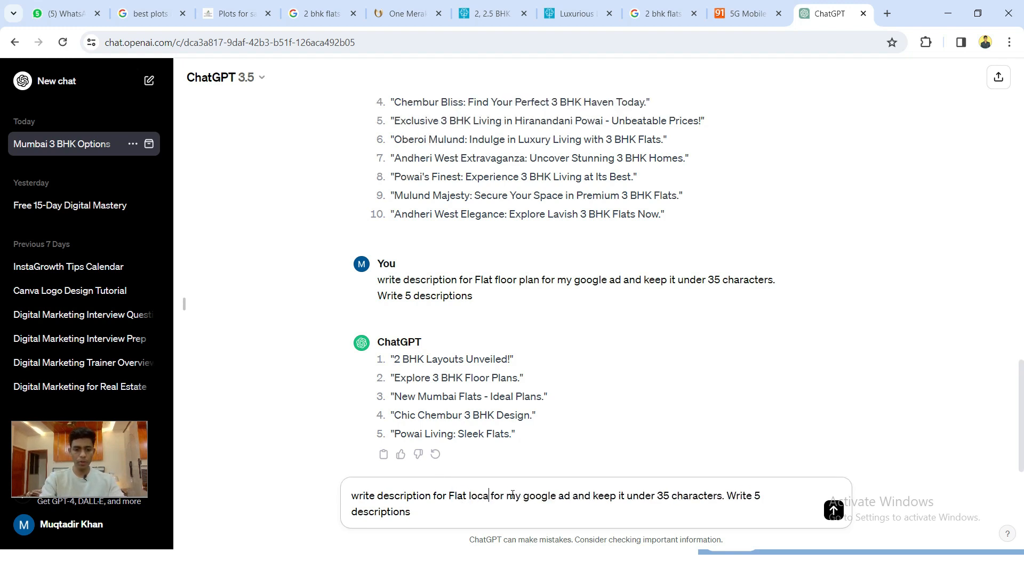
{"action": "type", "text": "n advant"}
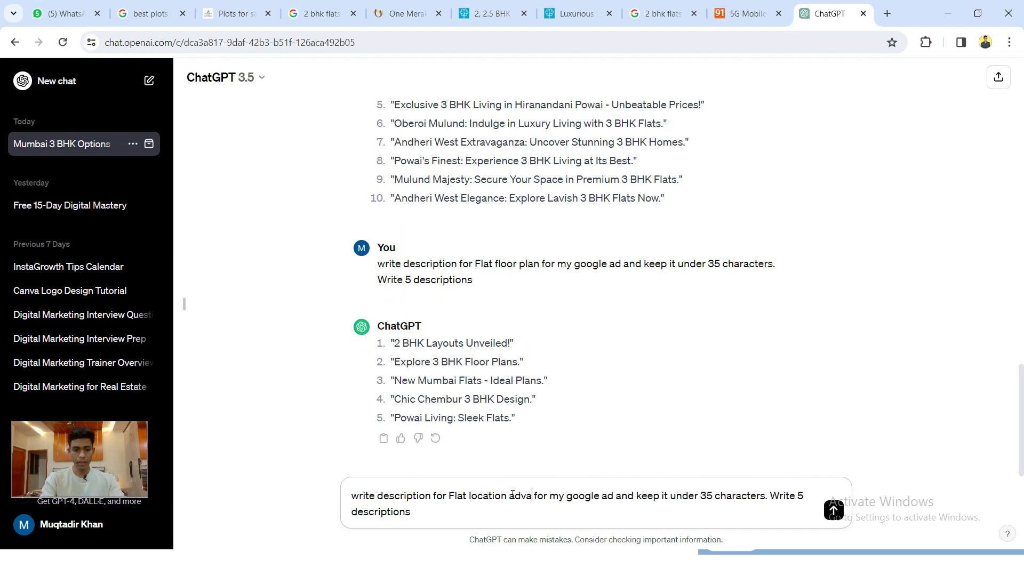
{"action": "type", "text": "age"}
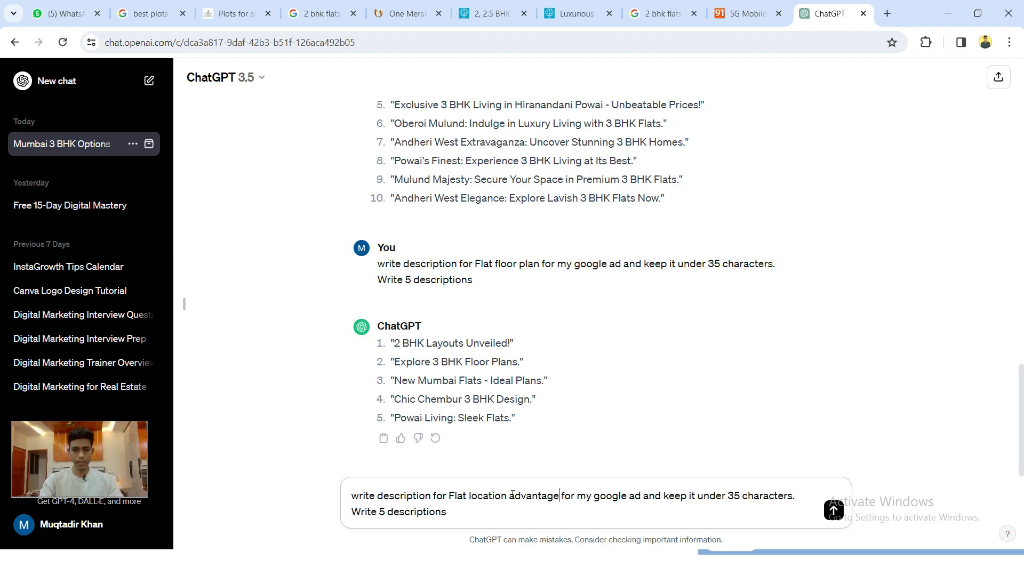
{"action": "key", "text": "Return"}
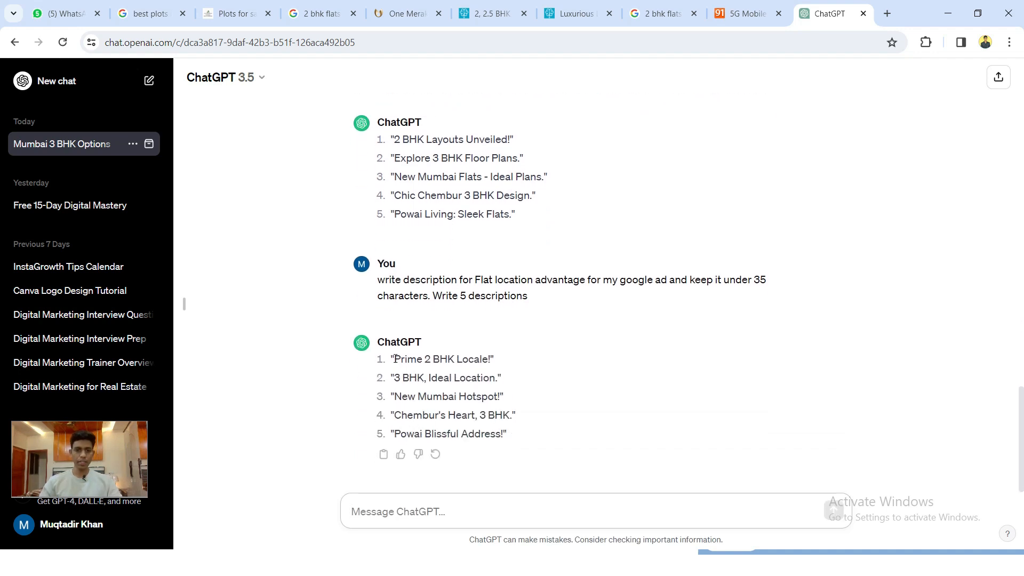
- Copy the first suggestion, 'Prime 2 BHK Locale', for the sitelink's Description line 1
{"action": "left_click_drag", "start_coordinate": [395, 358], "coordinate": [488, 359]}
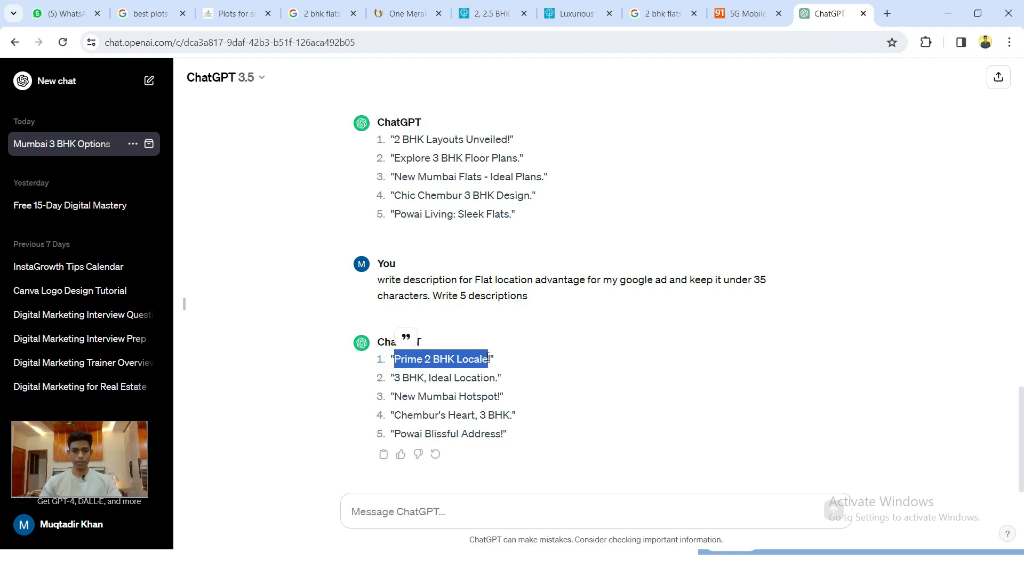
{"action": "key", "text": "alt+Tab"}
{"action": "left_click", "coordinate": [328, 304]}
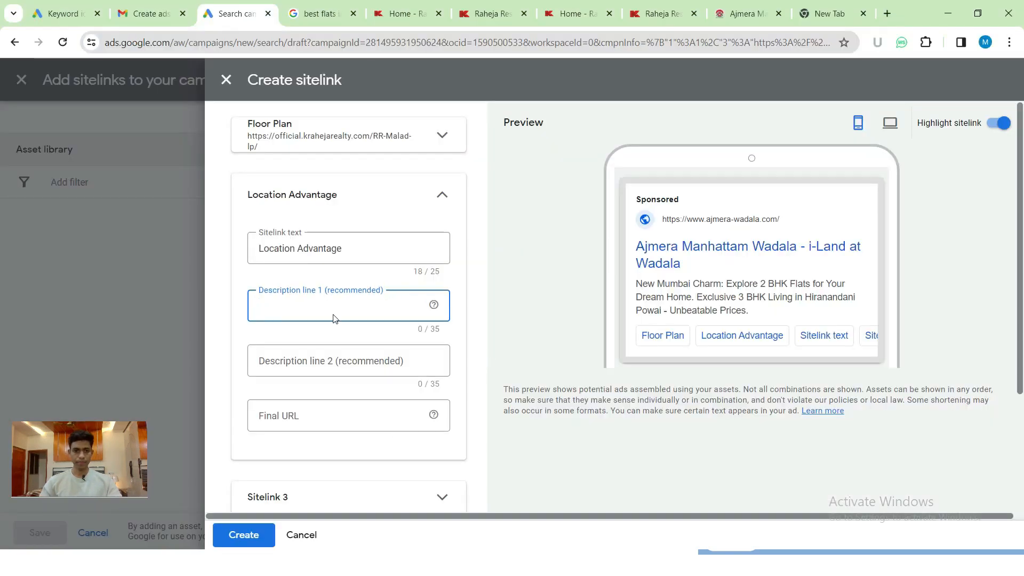
- Give the Location Advantage sitelink descriptions 'Prime 2 BHK Locale' and 'Chembur's Heart, 3 BHK'
{"action": "key", "text": "ctrl+v"}
{"action": "key", "text": "alt+Tab"}
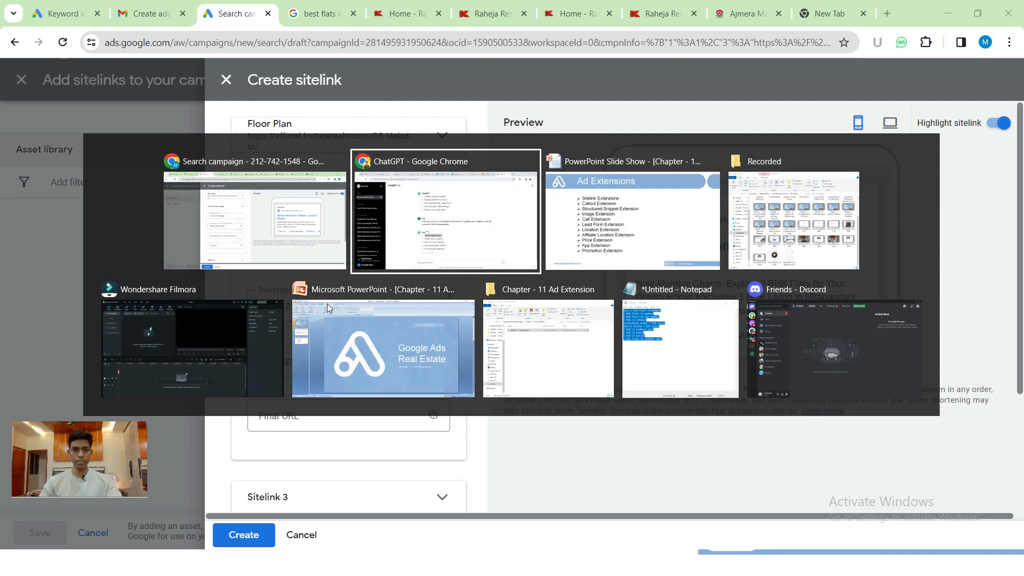
{"action": "left_click_drag", "start_coordinate": [396, 415], "coordinate": [507, 416]}
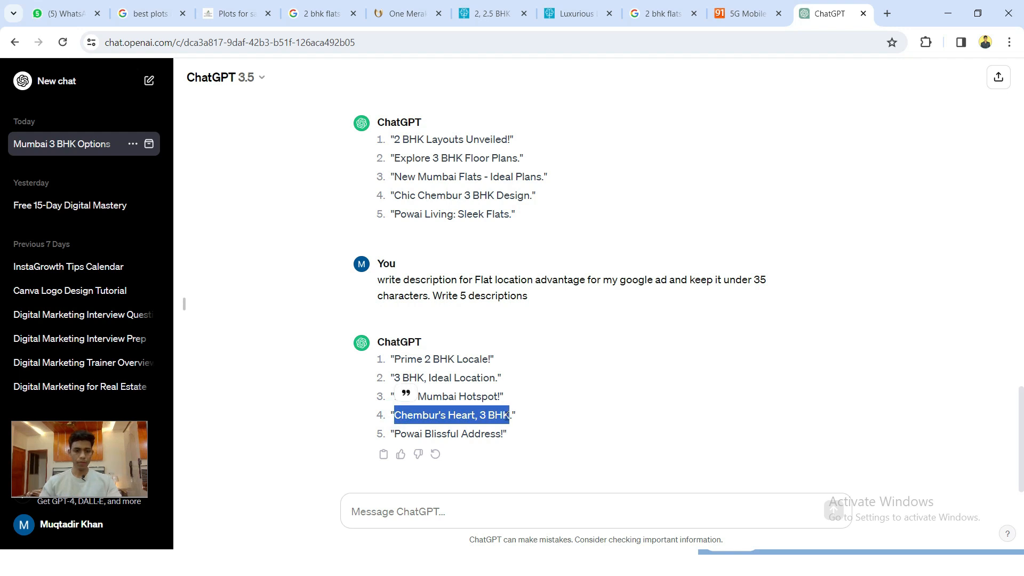
{"action": "key", "text": "alt+Tab"}
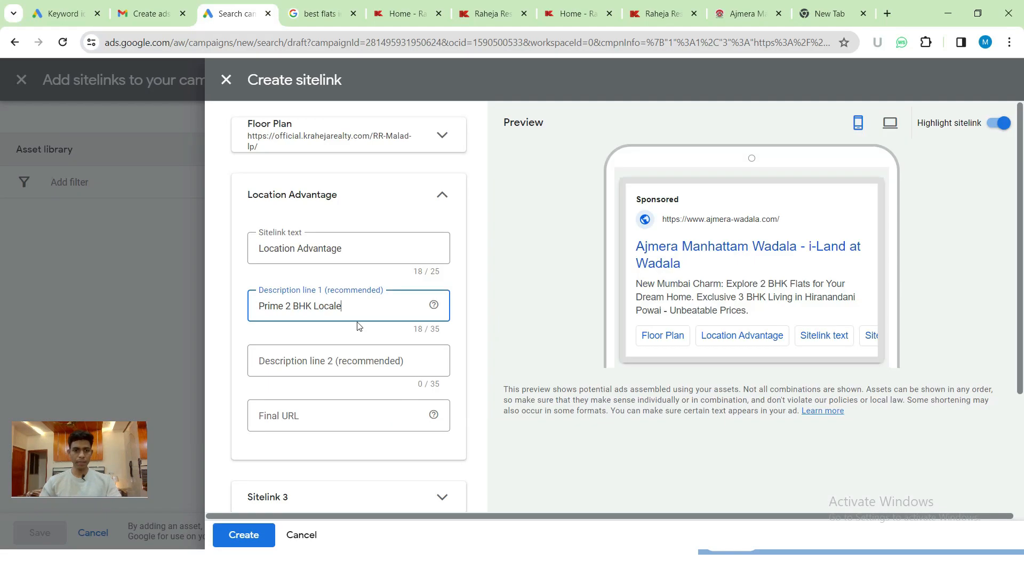
{"action": "left_click", "coordinate": [328, 355]}
{"action": "key", "text": "ctrl+v"}
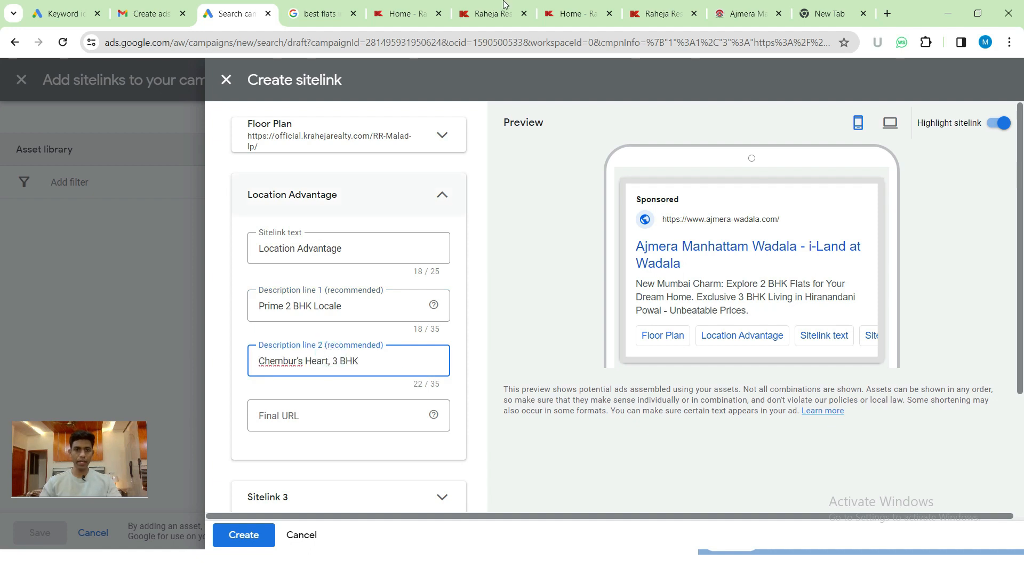
{"action": "left_click", "coordinate": [399, 9]}
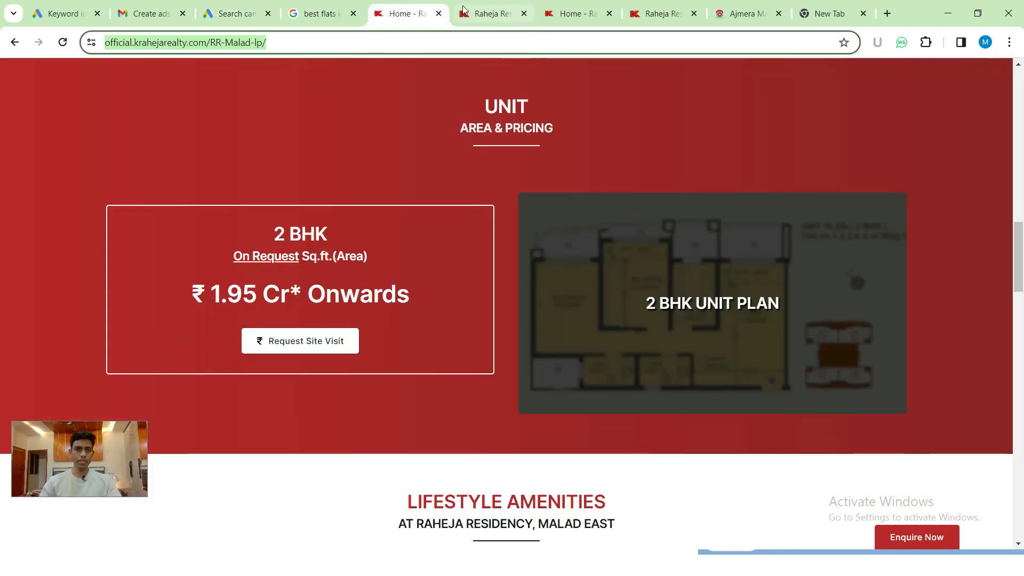
- Copy the web address of the live ad's Location Advantage landing page for the Final URL
{"action": "left_click", "coordinate": [320, 13]}
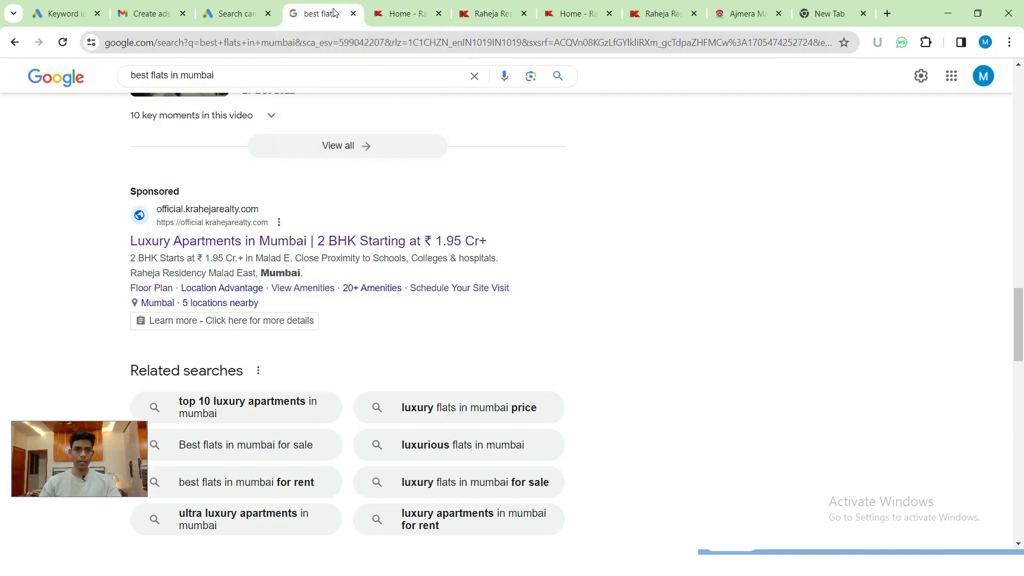
{"action": "middle_click", "coordinate": [235, 292]}
{"action": "left_click", "coordinate": [367, 16]}
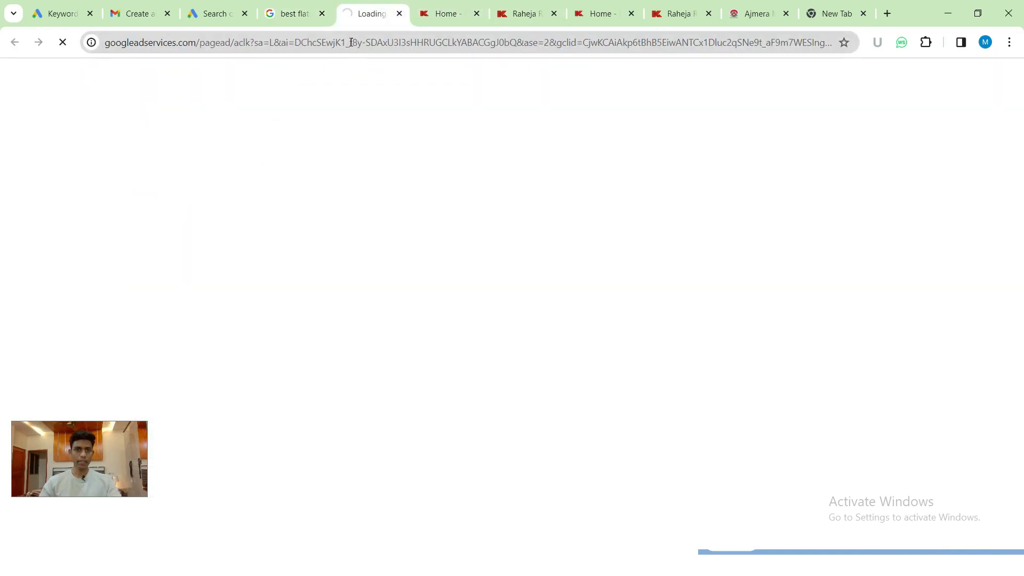
{"action": "left_click", "coordinate": [350, 42]}
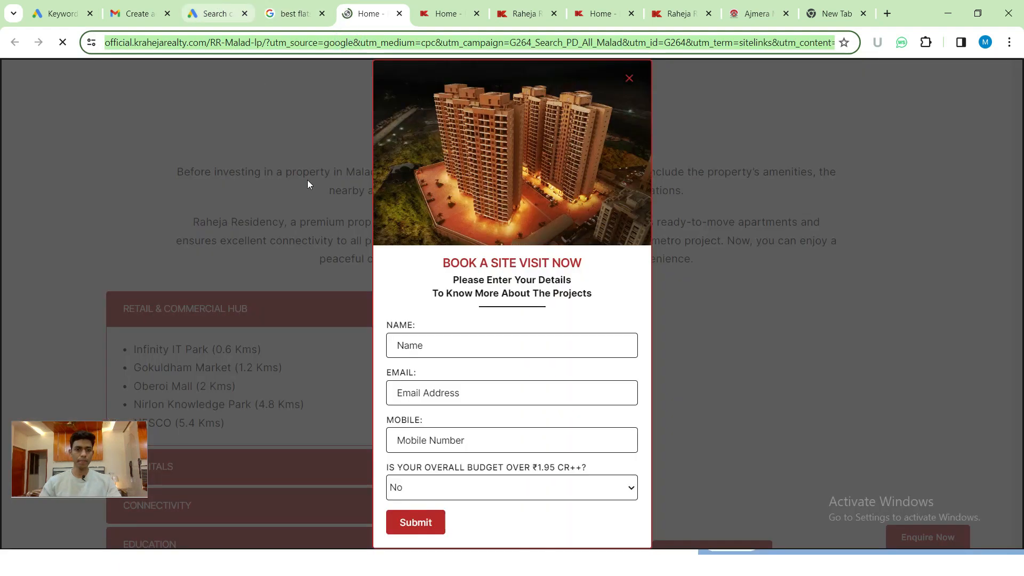
{"action": "left_click", "coordinate": [224, 7]}
{"action": "left_click", "coordinate": [347, 415]}
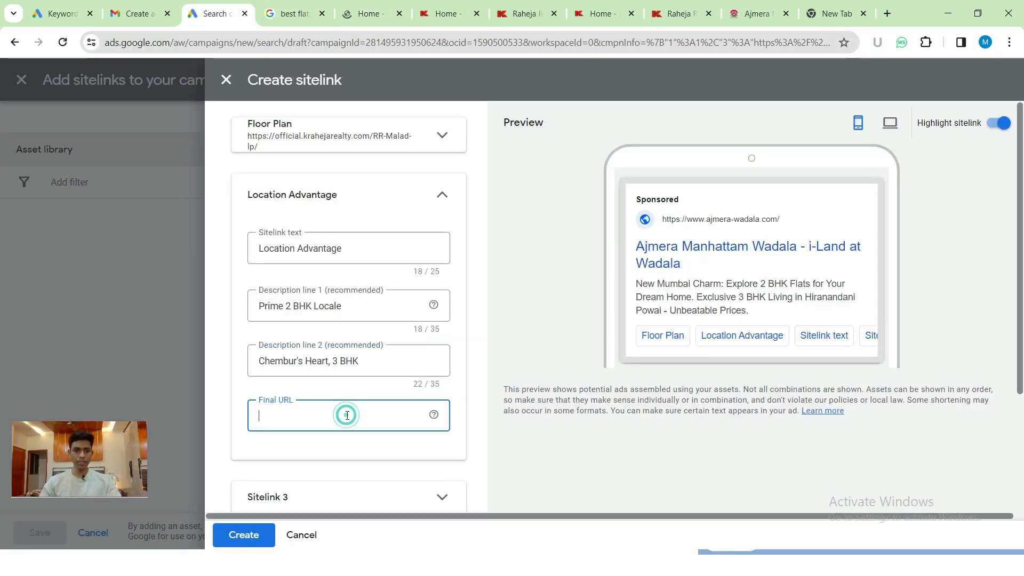
- Set Location Advantage's Final URL to the Raheja landing page and name Sitelink 3 'View Amenities'
{"action": "key", "text": "ctrl+v"}
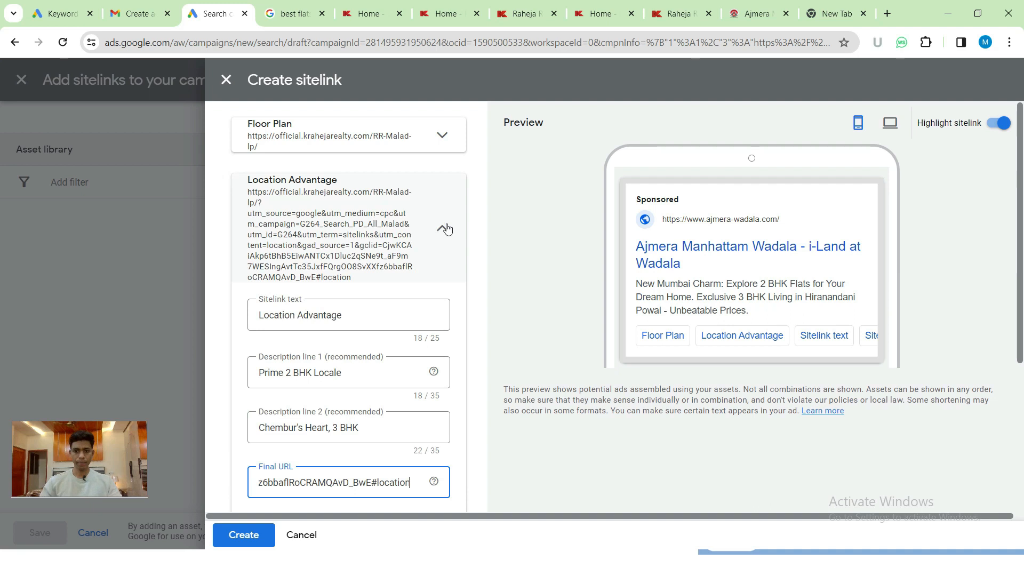
{"action": "left_click", "coordinate": [445, 228]}
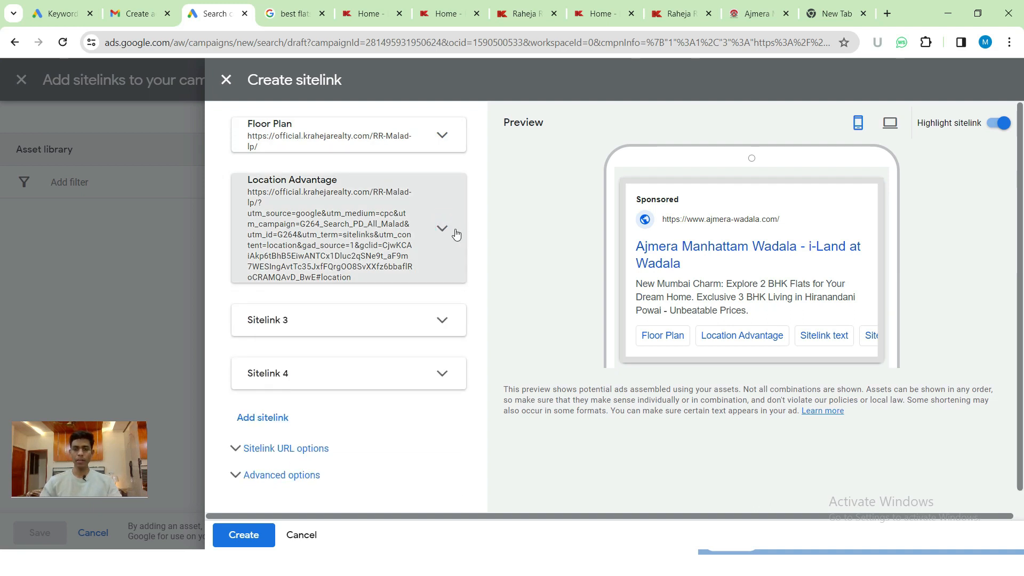
{"action": "left_click", "coordinate": [423, 320]}
{"action": "left_click", "coordinate": [339, 377]}
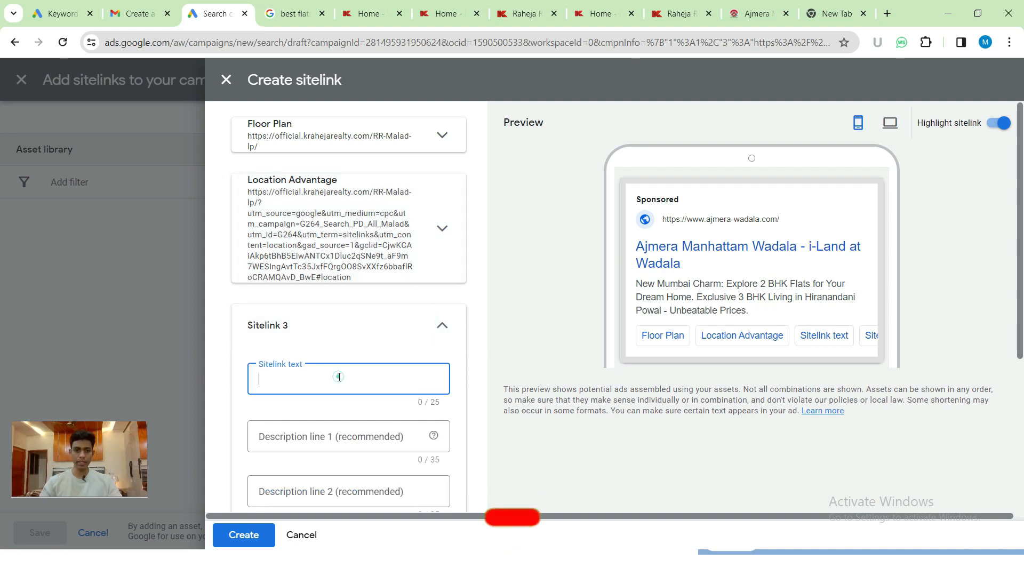
{"action": "left_click", "coordinate": [297, 7]}
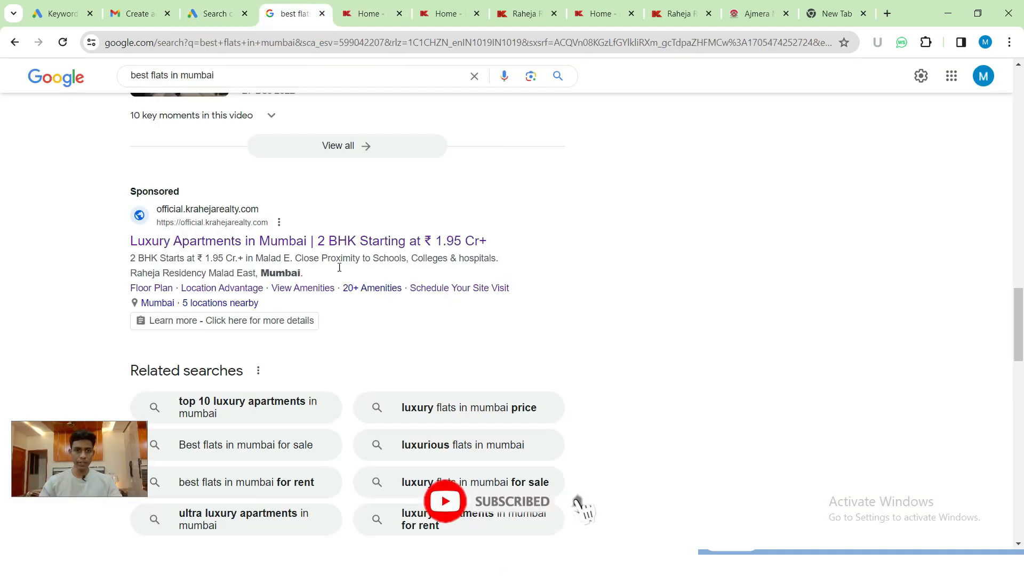
{"action": "left_click", "coordinate": [233, 6]}
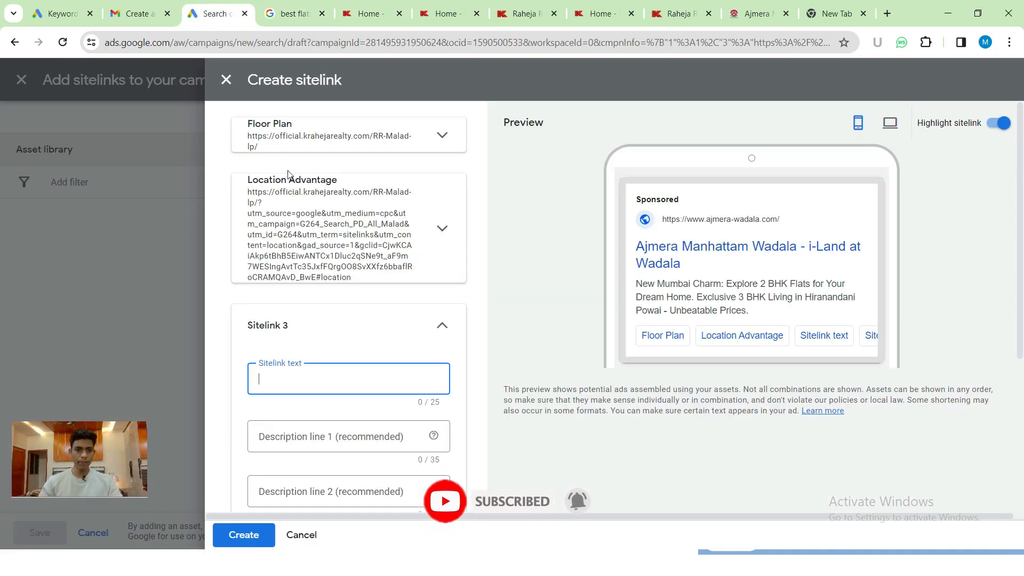
{"action": "type", "text": "View Amenities"}
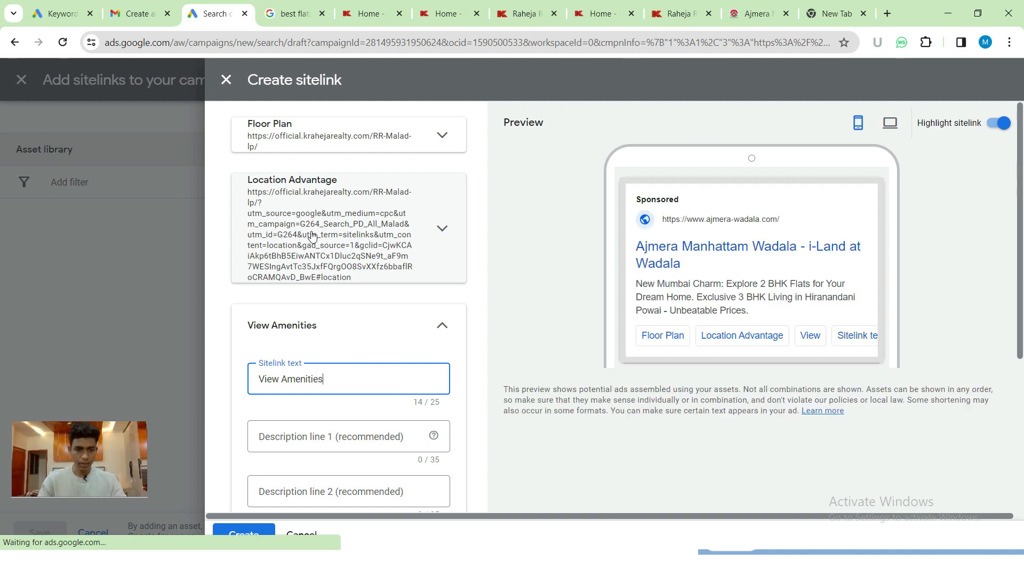
- Give View Amenities the descriptions 'Luxurious amenities' and a gated-community line within 35 characters
{"action": "scroll", "coordinate": [315, 251], "scroll_direction": "down", "scroll_amount": 3}
{"action": "left_click", "coordinate": [311, 242]}
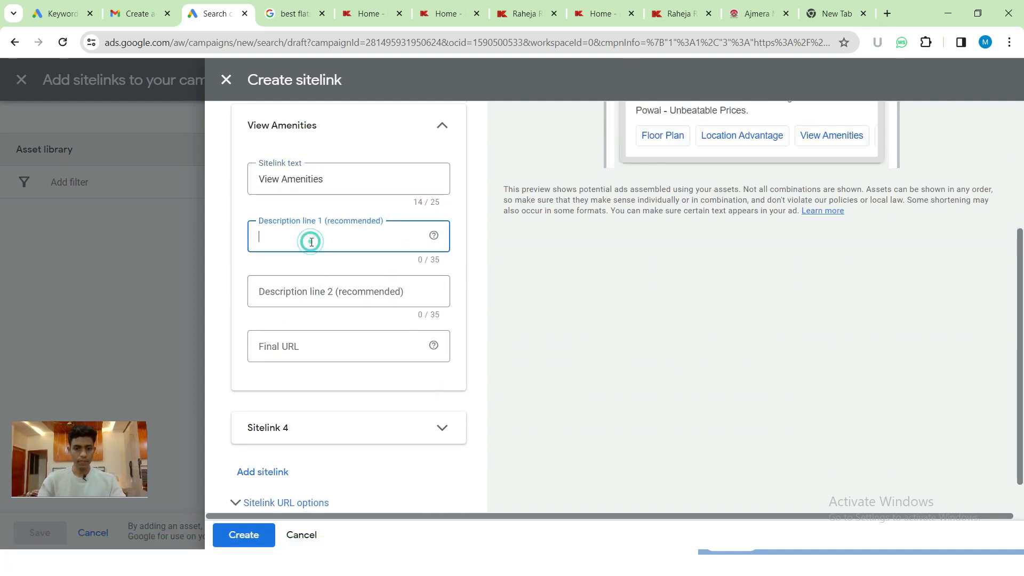
{"action": "type", "text": "Luxu"}
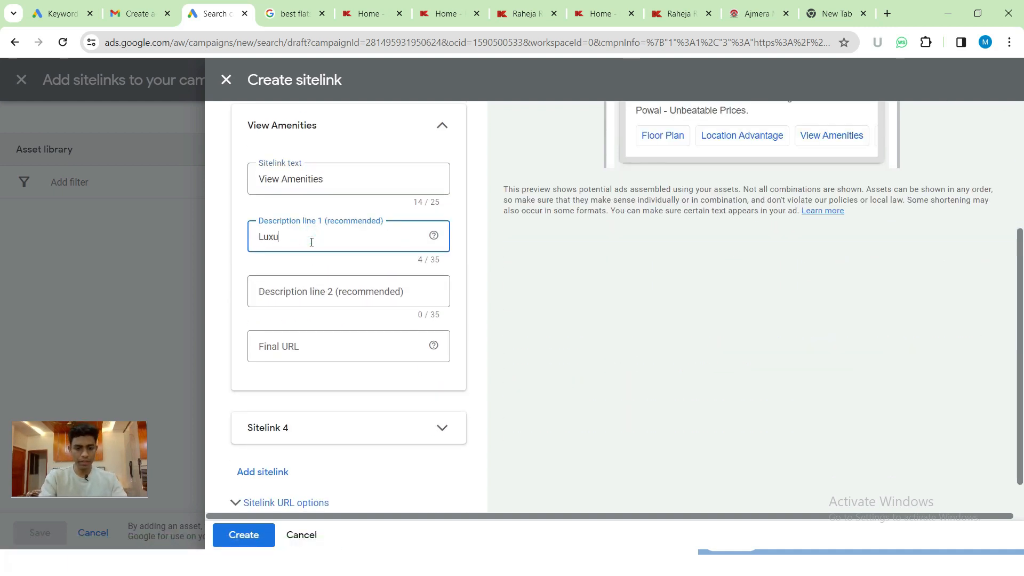
{"action": "type", "text": "rious amenities"}
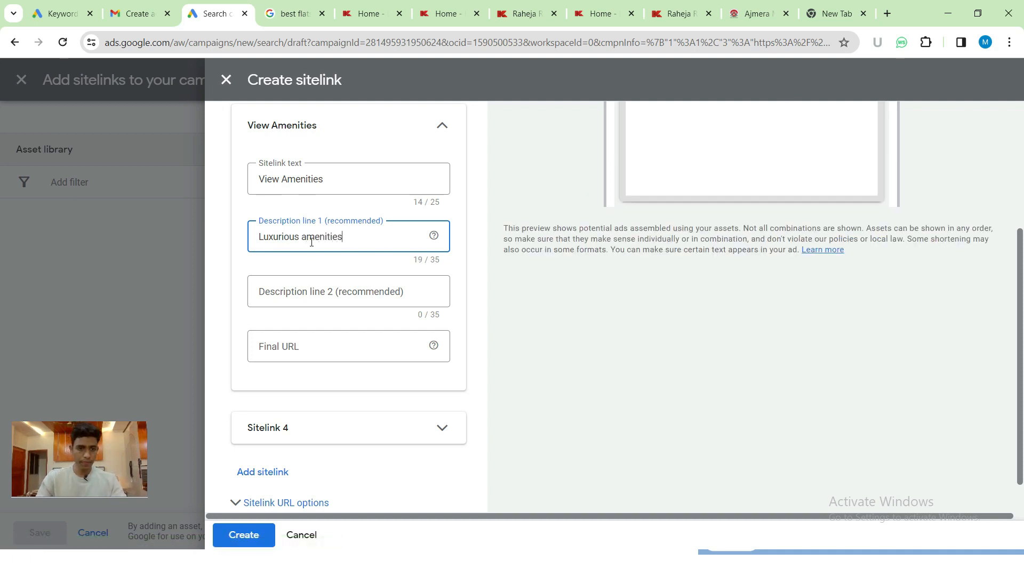
{"action": "left_click", "coordinate": [317, 291]}
{"action": "type", "text": "play ground"}
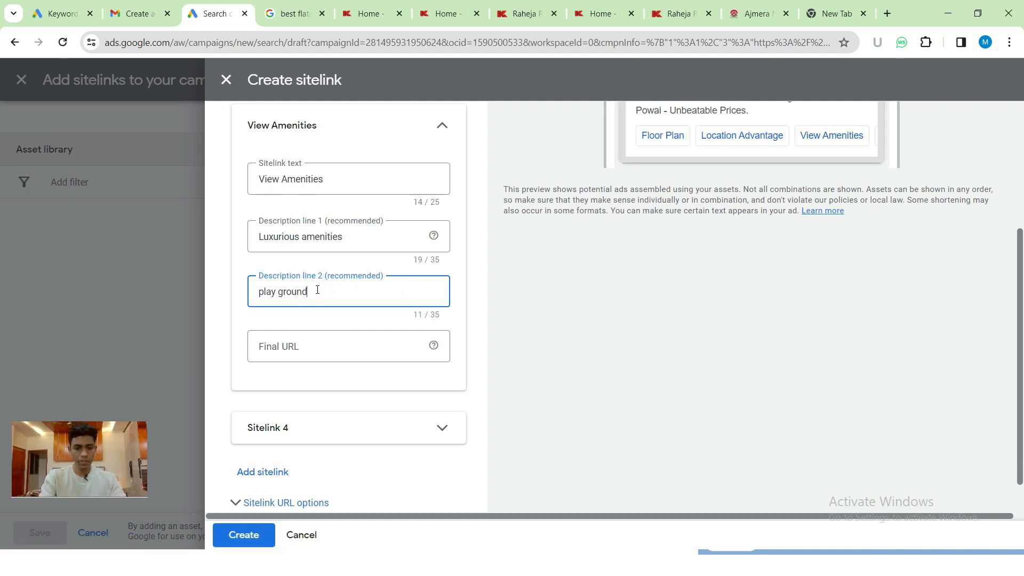
{"action": "type", "text": " - park"}
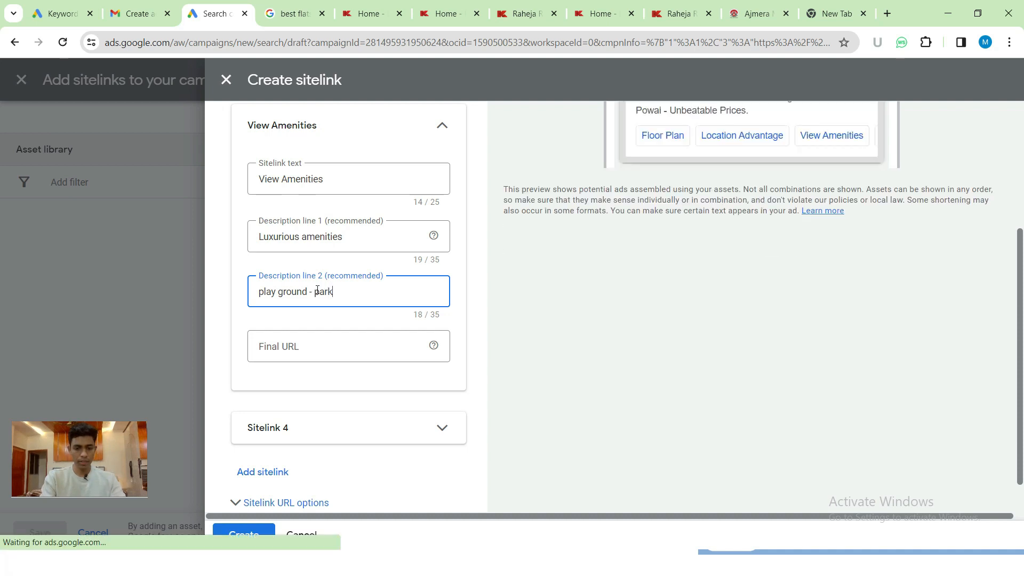
{"action": "type", "text": "- gated community"}
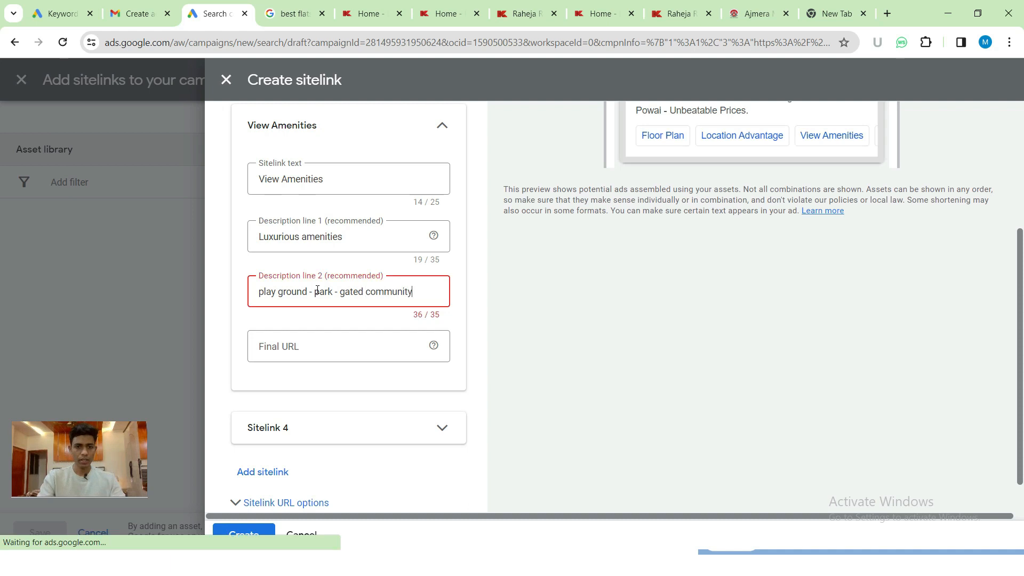
{"action": "key", "text": "BackSpace"}
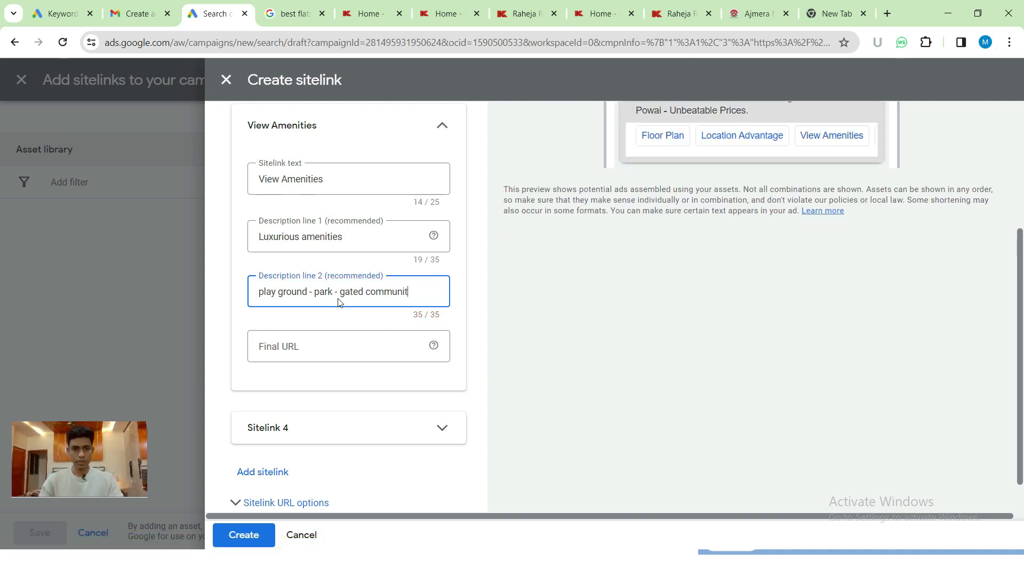
{"action": "left_click", "coordinate": [338, 293]}
{"action": "key", "text": "BackSpace"}
{"action": "left_click", "coordinate": [409, 291]}
{"action": "type", "text": "y"}
- Set View Amenities' Final URL to the amenities landing page copied from the live ad
{"action": "left_click", "coordinate": [313, 350]}
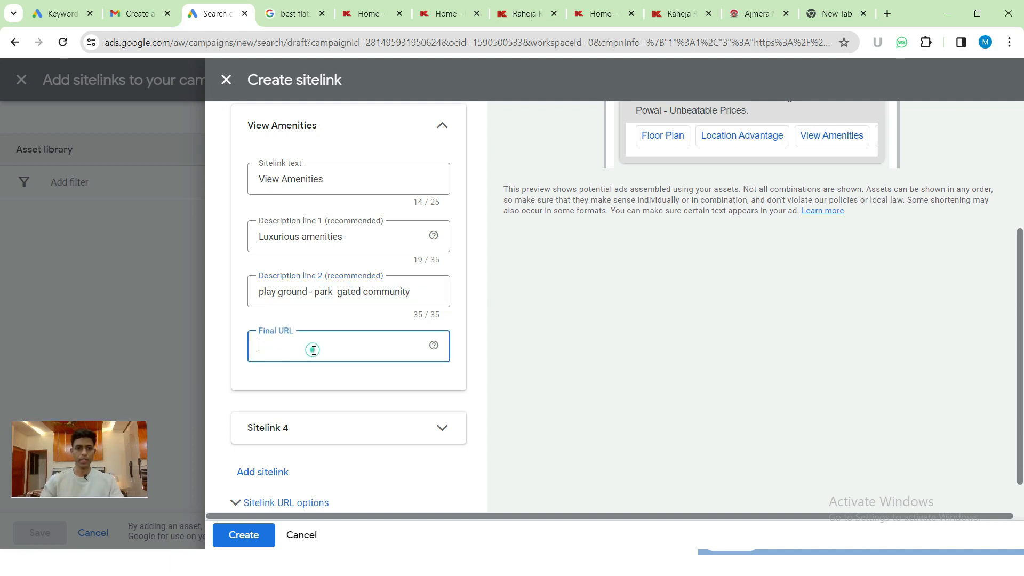
{"action": "left_click", "coordinate": [311, 6]}
{"action": "left_click", "coordinate": [314, 288], "text": "ctrl"}
{"action": "left_click", "coordinate": [361, 7]}
{"action": "left_click", "coordinate": [358, 43]}
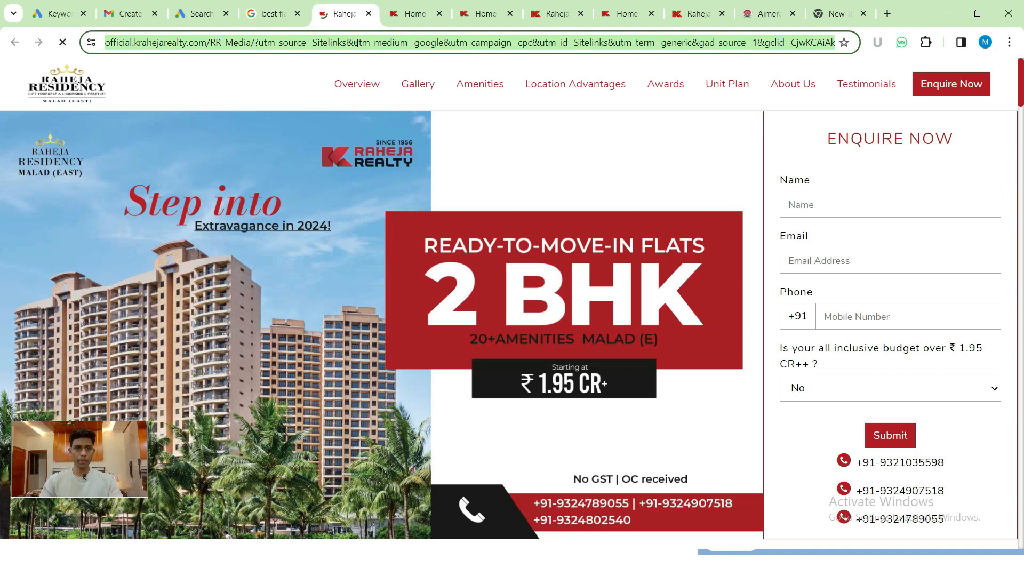
{"action": "left_click", "coordinate": [210, 9]}
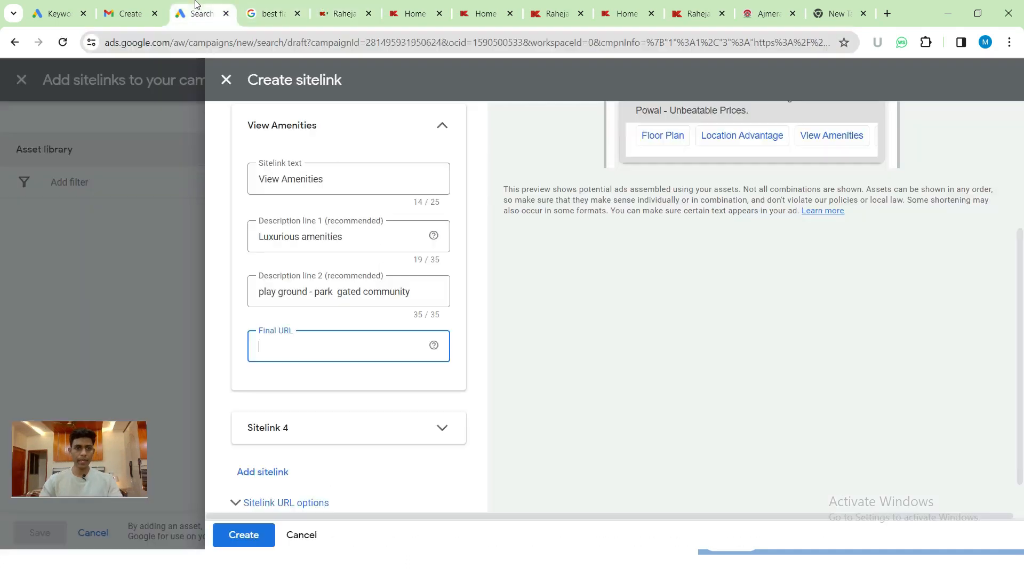
{"action": "left_click", "coordinate": [299, 345]}
{"action": "type", "text": "https://official.krahejarealty.com/RR-Media/?utm_source=Sitelinks&utm_medium=google&utm_campaign=cpc&utm_id=Sitelinks&utm_term=generic&gad_source=1&gclid=CjwKCAiAkp6tBhB5EiwANTCx1Anz_28f5sRUdAmAD7J9MBBunOenpfDA1Kk9YxoKpra3MYlyRXaXLRoC1SwQAvD_BwE#secAmenitiestwo"}
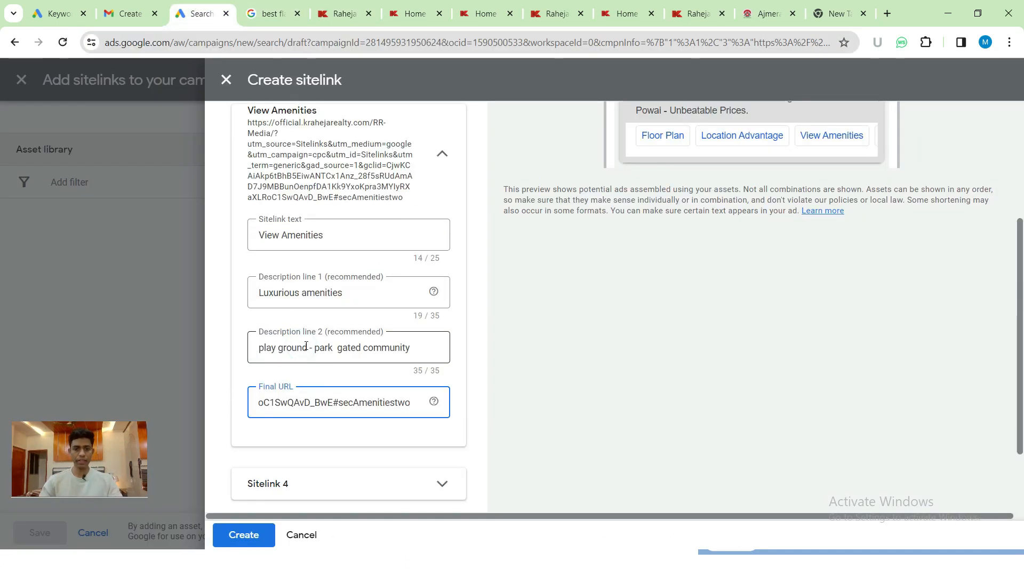
{"action": "left_click", "coordinate": [442, 155]}
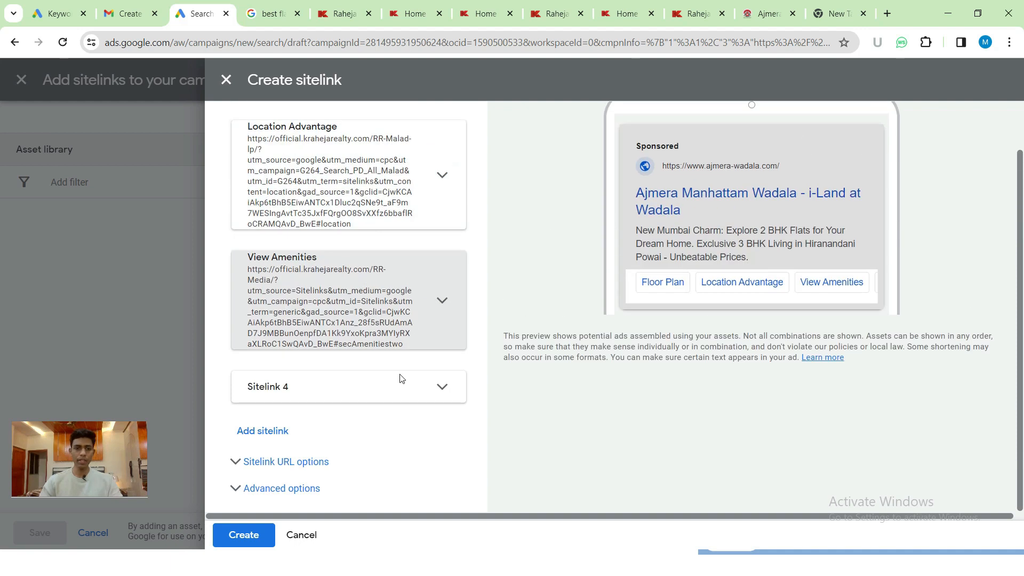
{"action": "left_click", "coordinate": [405, 386]}
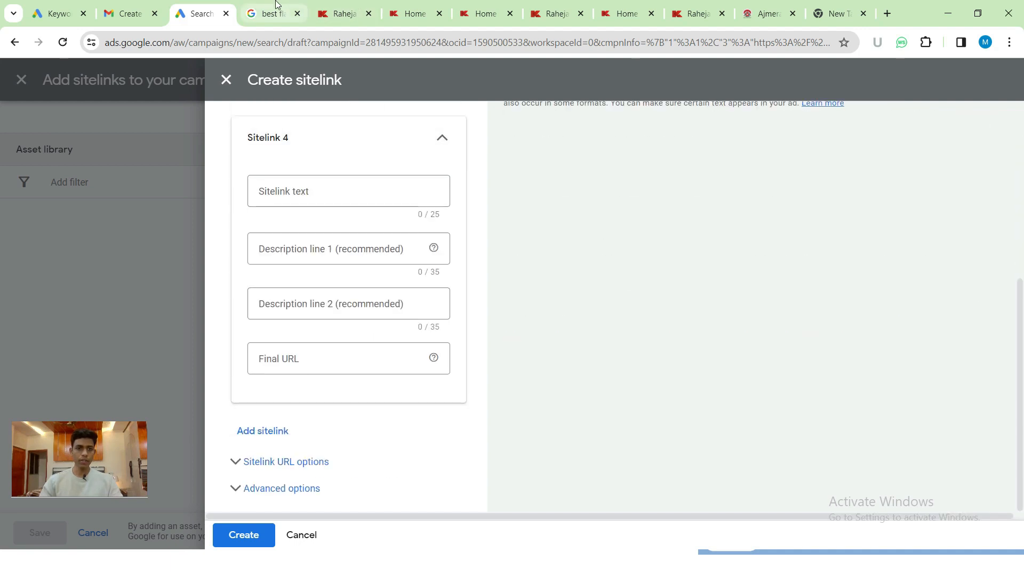
- Name Sitelink 4 'Schedule Your Visit' with descriptions 'Book a free visit now' and 'Get instant experience of luxury'
{"action": "left_click", "coordinate": [272, 13]}
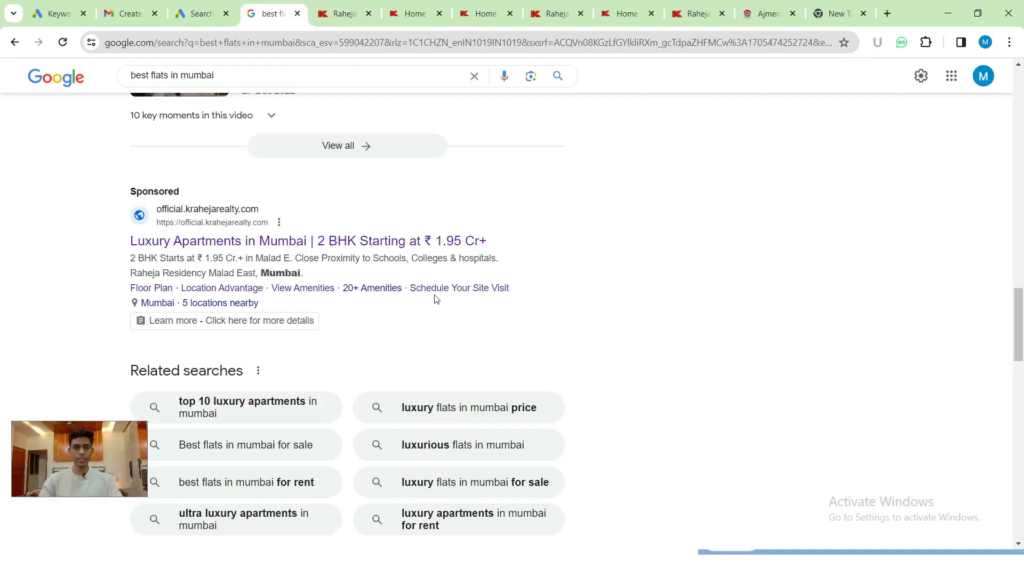
{"action": "left_click", "coordinate": [213, 5]}
{"action": "left_click", "coordinate": [297, 196]}
{"action": "type", "text": "Schedul"}
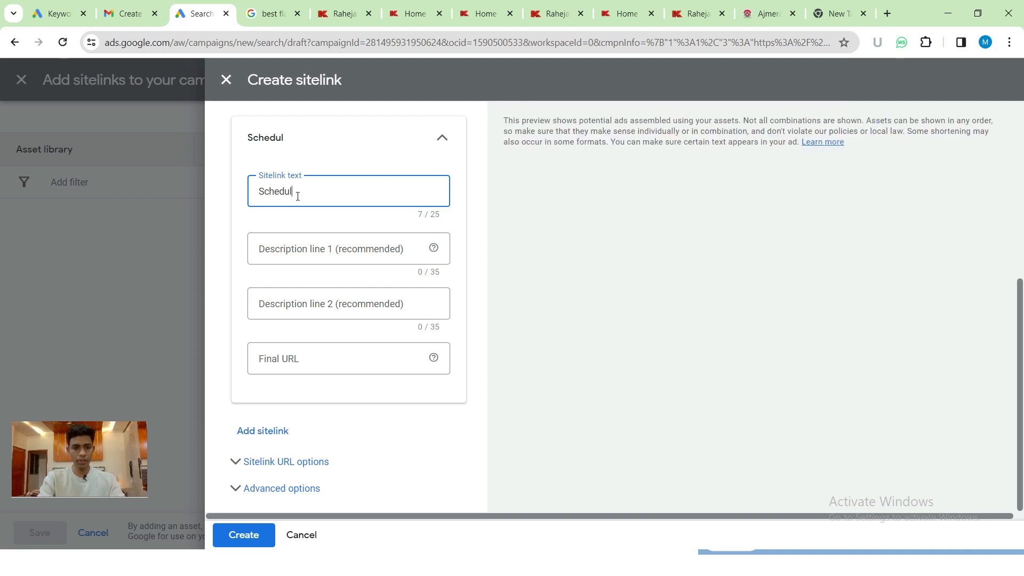
{"action": "type", "text": "e Your"}
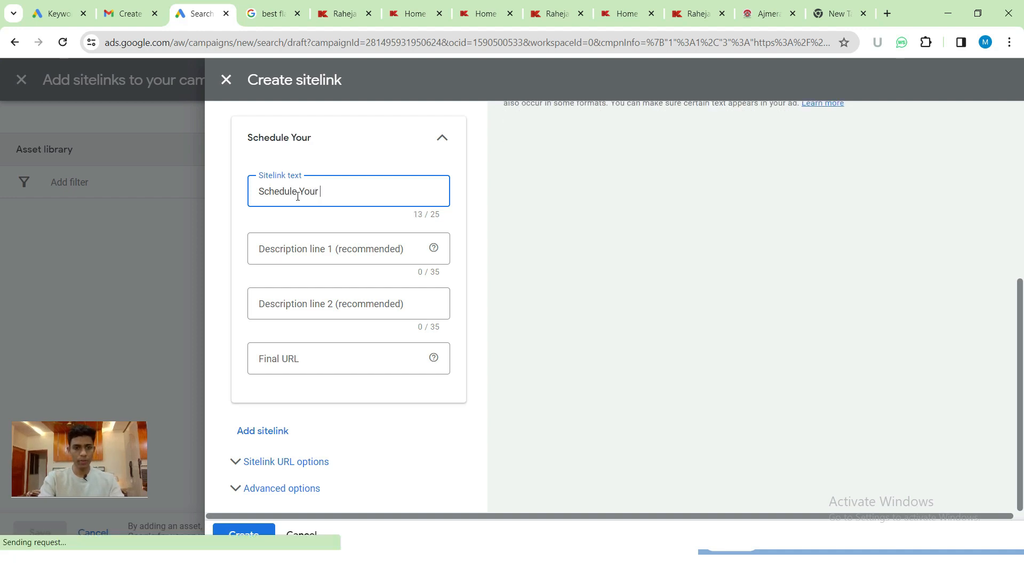
{"action": "type", "text": " Visit"}
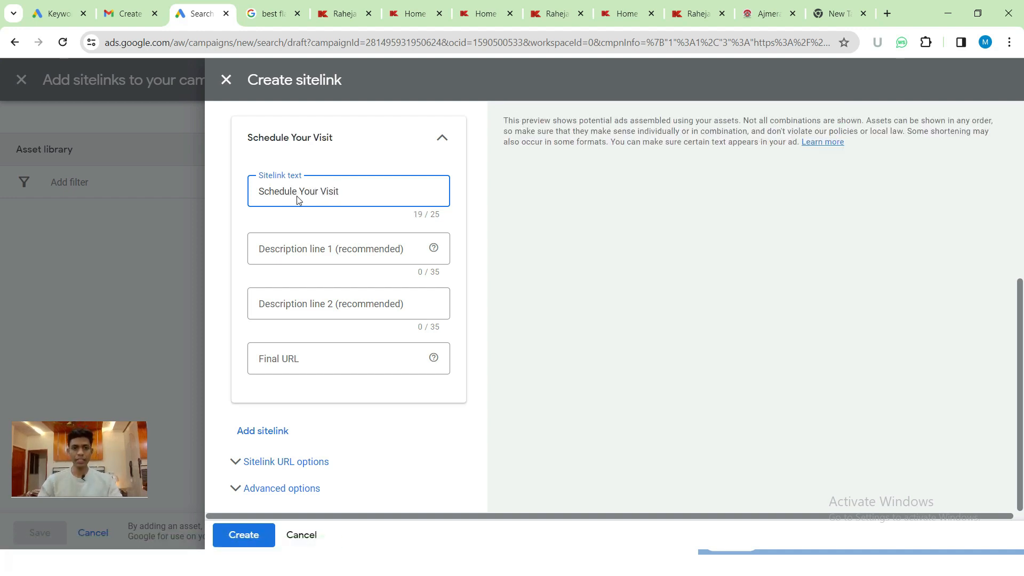
{"action": "left_click", "coordinate": [302, 246]}
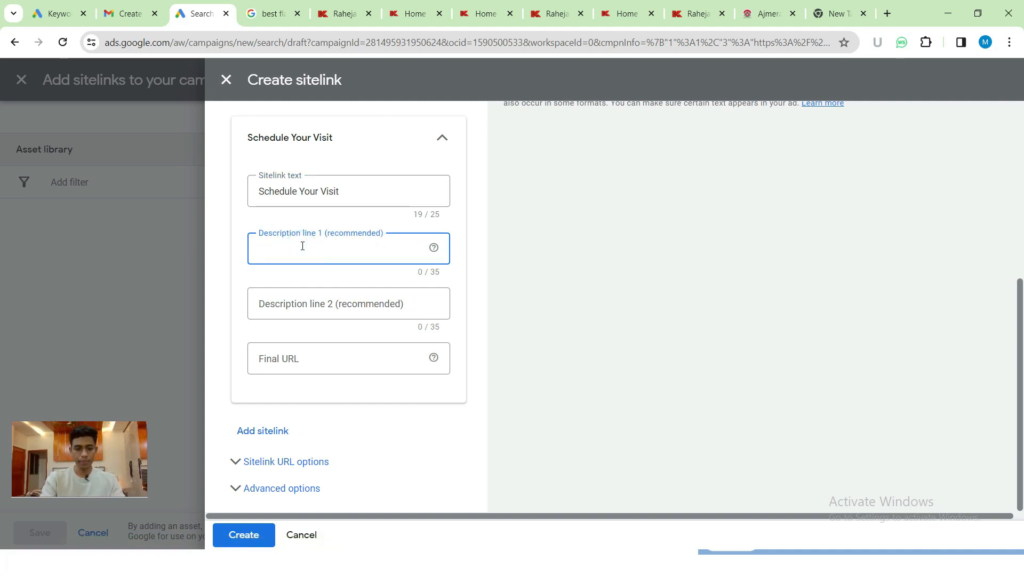
{"action": "type", "text": "Book a free visit now"}
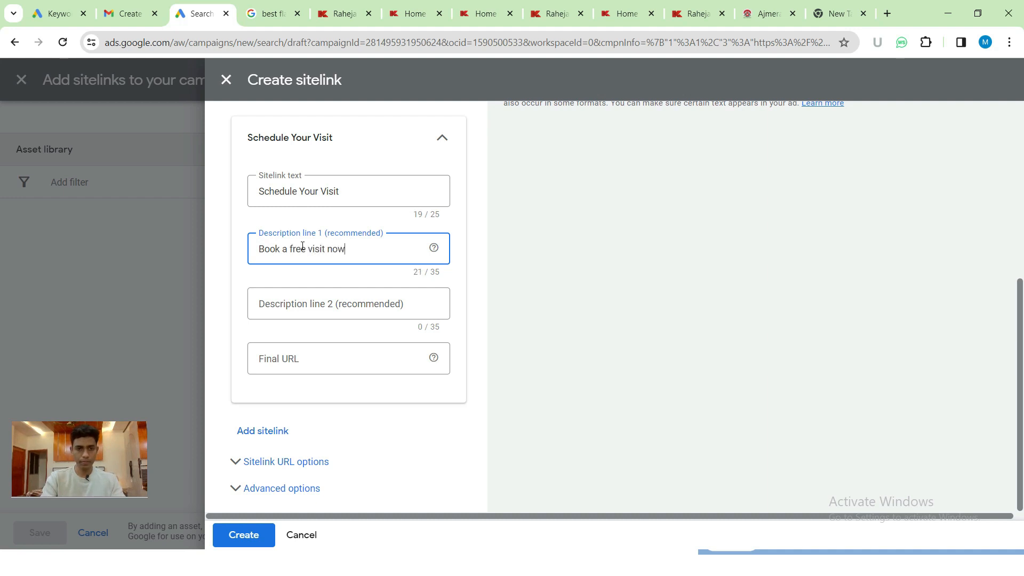
{"action": "left_click", "coordinate": [349, 304]}
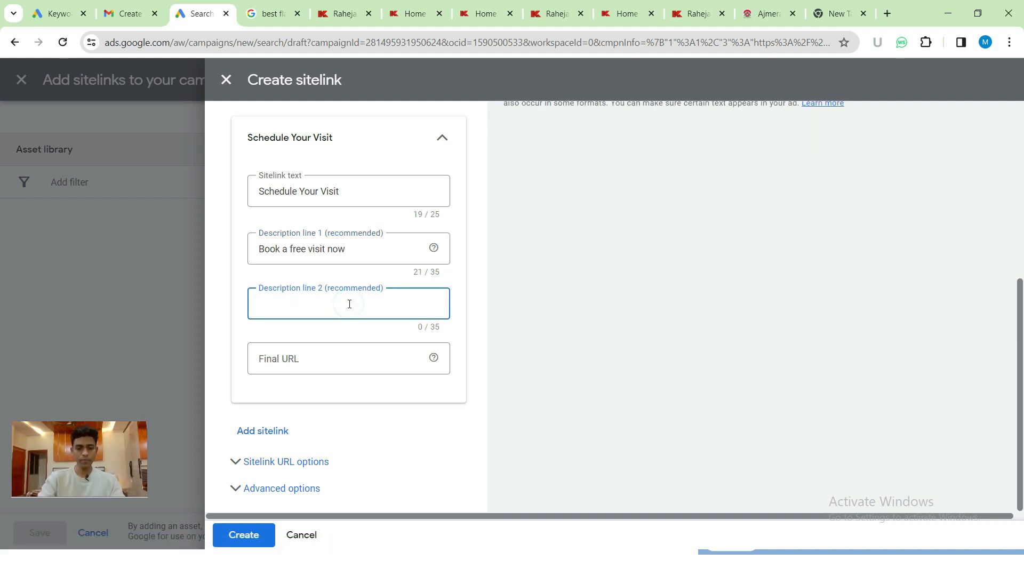
{"action": "type", "text": "Get ins"}
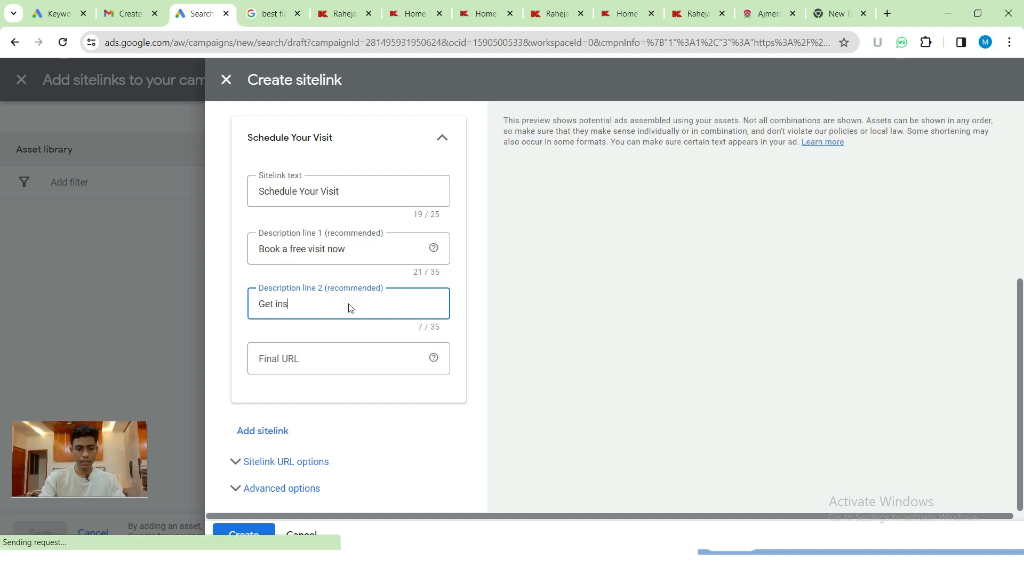
{"action": "type", "text": "tant expe"}
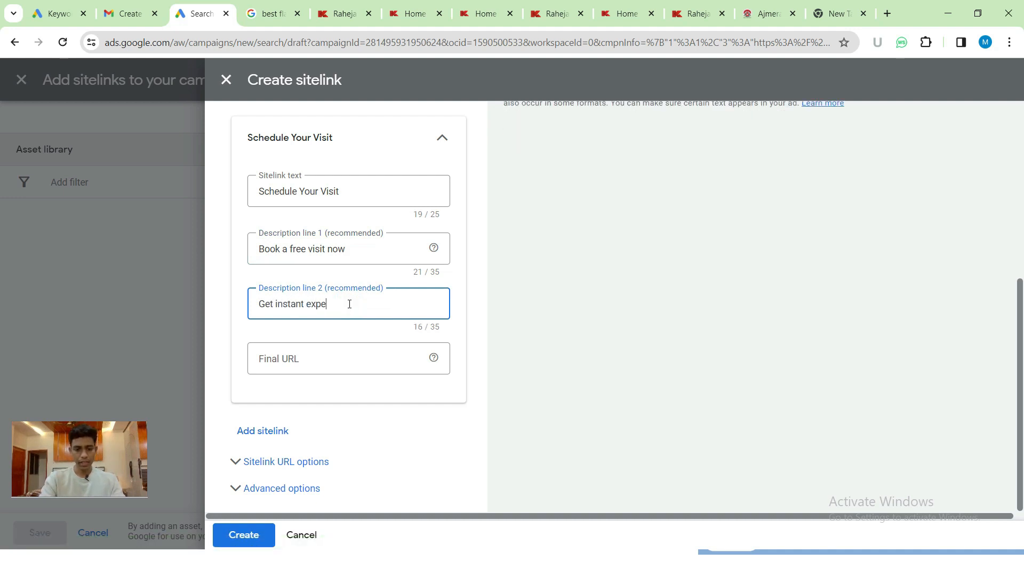
{"action": "type", "text": "rience of"}
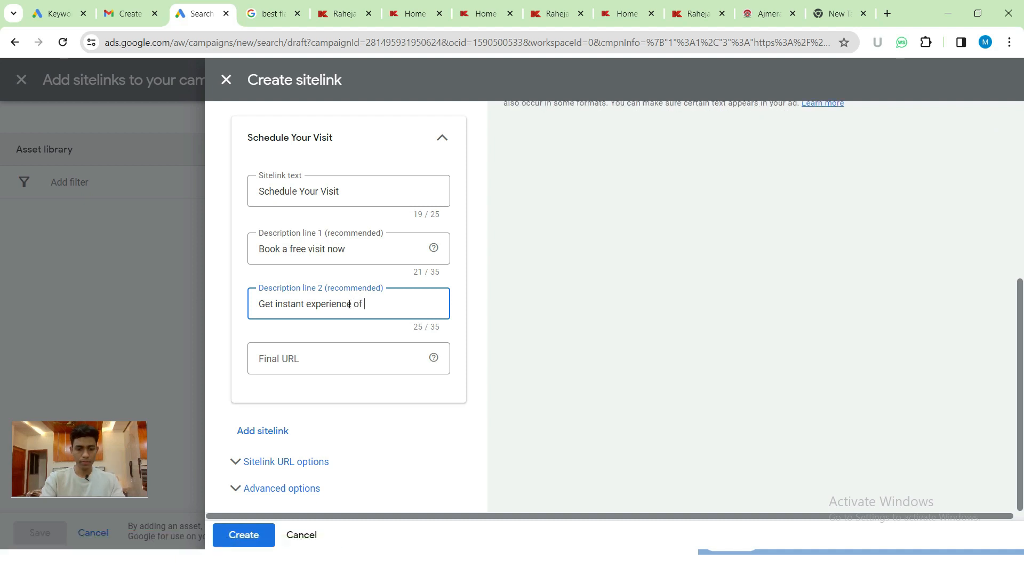
{"action": "type", "text": " luxury"}
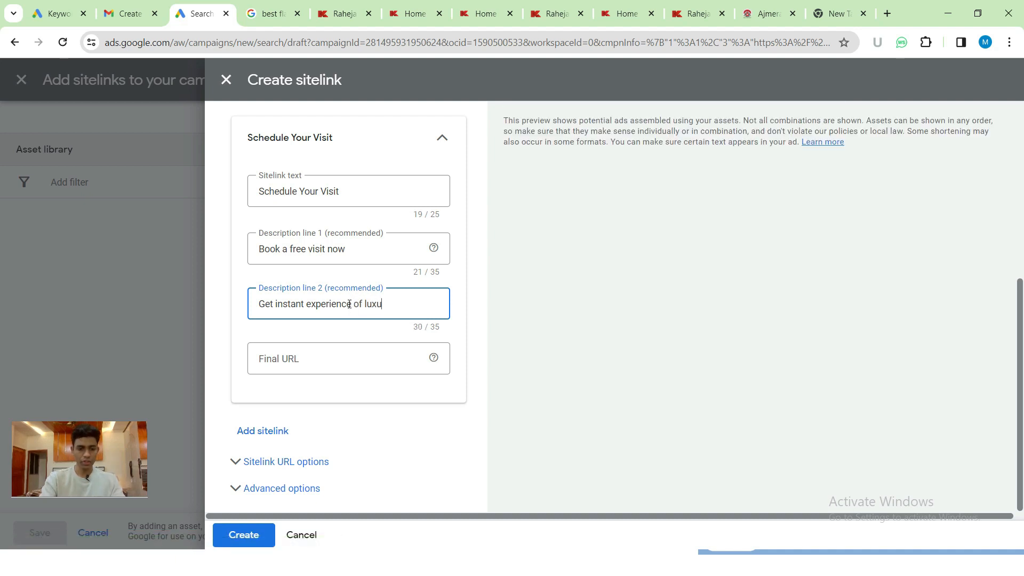
- Set Schedule Your Visit's Final URL to the site-visit landing page from the live ad
{"action": "left_click", "coordinate": [361, 353]}
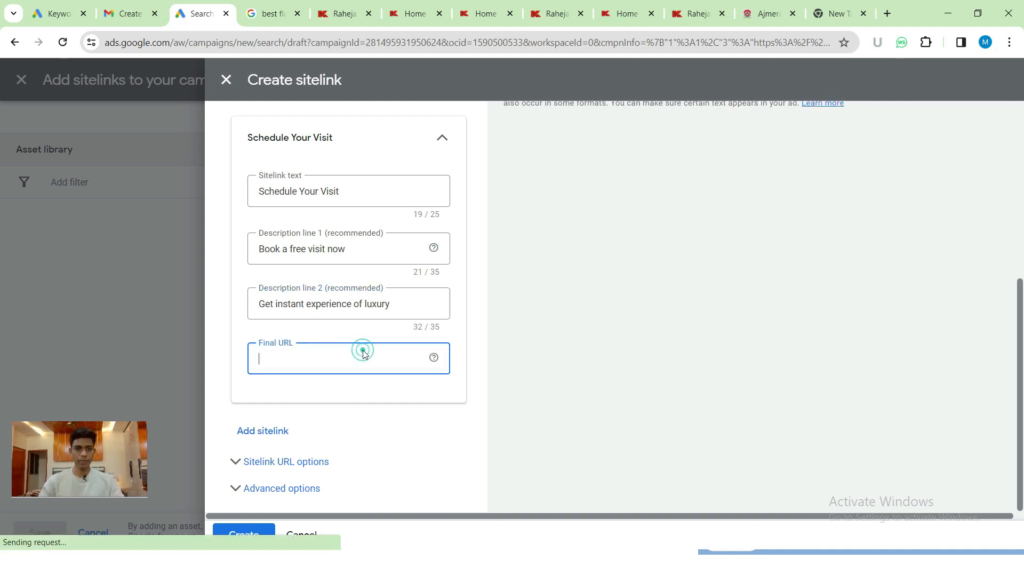
{"action": "left_click", "coordinate": [276, 6]}
{"action": "left_click", "coordinate": [469, 288], "text": "ctrl"}
{"action": "left_click", "coordinate": [349, 6]}
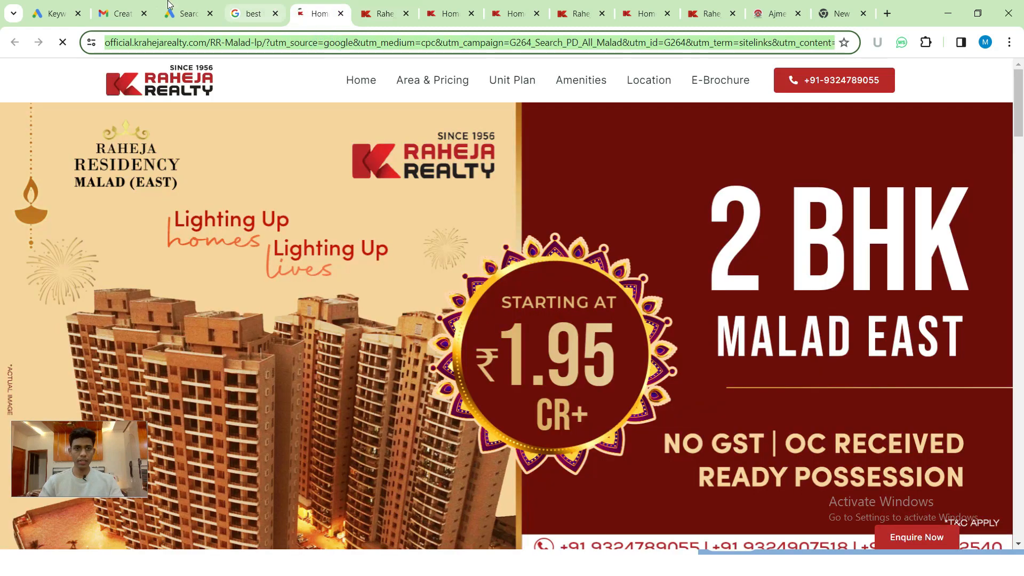
{"action": "left_click", "coordinate": [168, 4]}
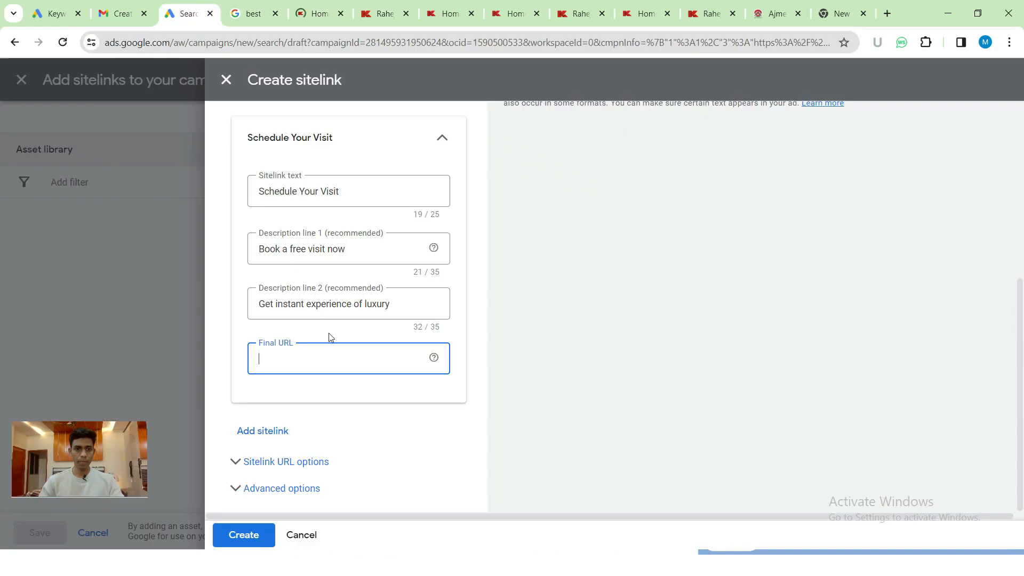
{"action": "type", "text": "https://official.krahejarealty.com/RR-Malad-lp/?utm_source=google&utm_medium=cpc&utm_campaign=G264_Search_PD_All_Malad&utm_id=G264&utm_term=sitelinks&utm_content=schedule_visit&gad_source=1&gclid=CjwKCAiAkp6tBhB5EiwANTCx1B53wArGfRPMoEKxJeajFMooM6vvIeMwQpiTbKk9tyuO9dPiCph4cBoC16MQAvD_BwE"}
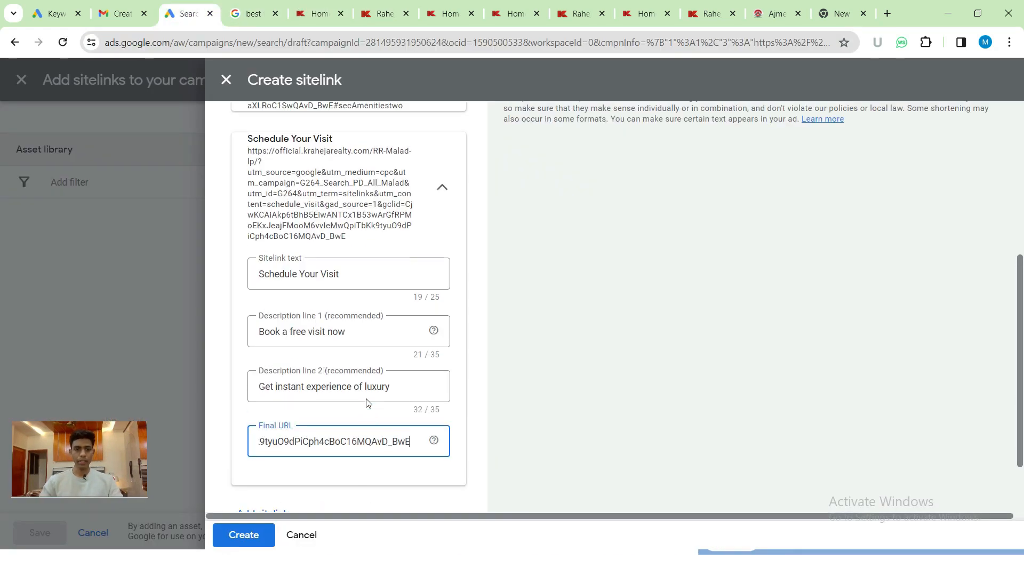
{"action": "scroll", "coordinate": [462, 364], "scroll_direction": "up", "scroll_amount": 6}
{"action": "scroll", "coordinate": [471, 347], "scroll_direction": "down", "scroll_amount": 7}
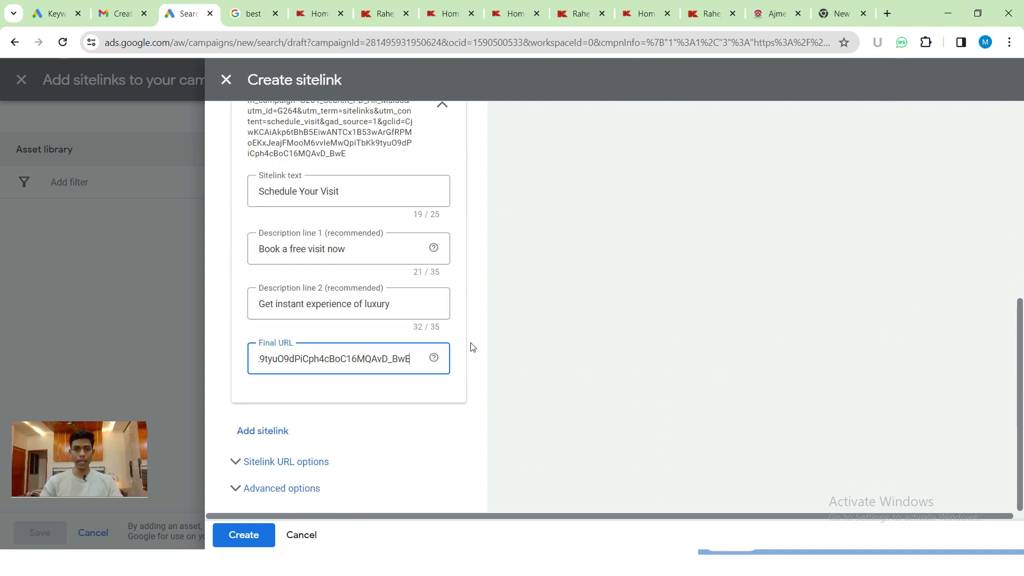
{"action": "scroll", "coordinate": [432, 268], "scroll_direction": "up", "scroll_amount": 3}
{"action": "left_click", "coordinate": [442, 240]}
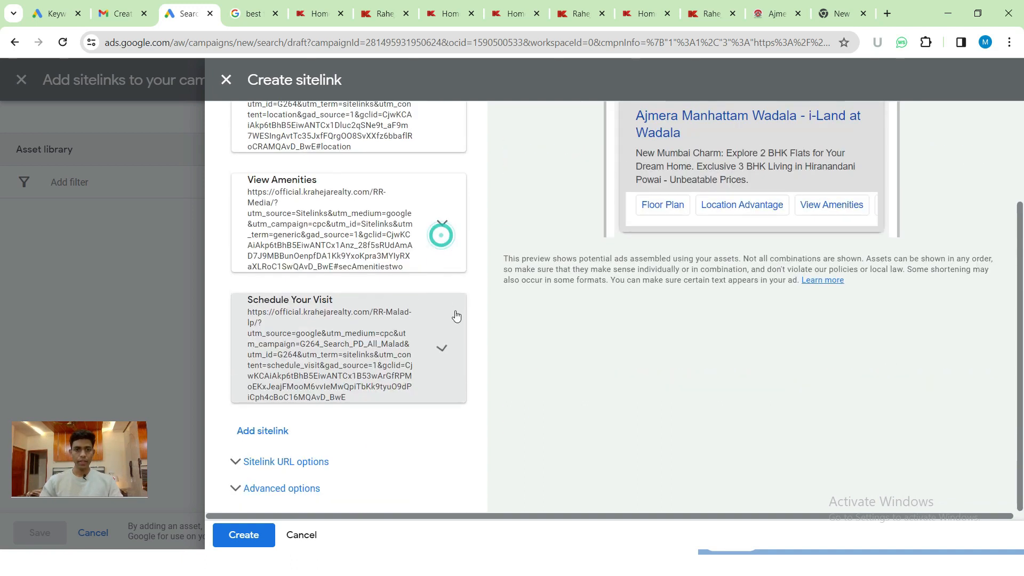
- Compare the ad preview in desktop and mobile views
{"action": "scroll", "coordinate": [457, 318], "scroll_direction": "up", "scroll_amount": 2}
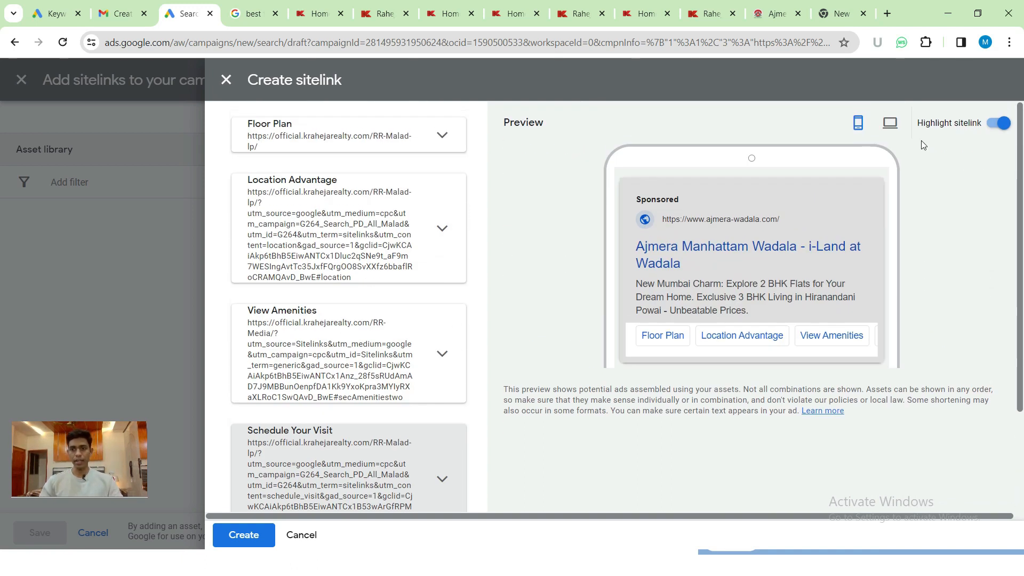
{"action": "left_click", "coordinate": [890, 122]}
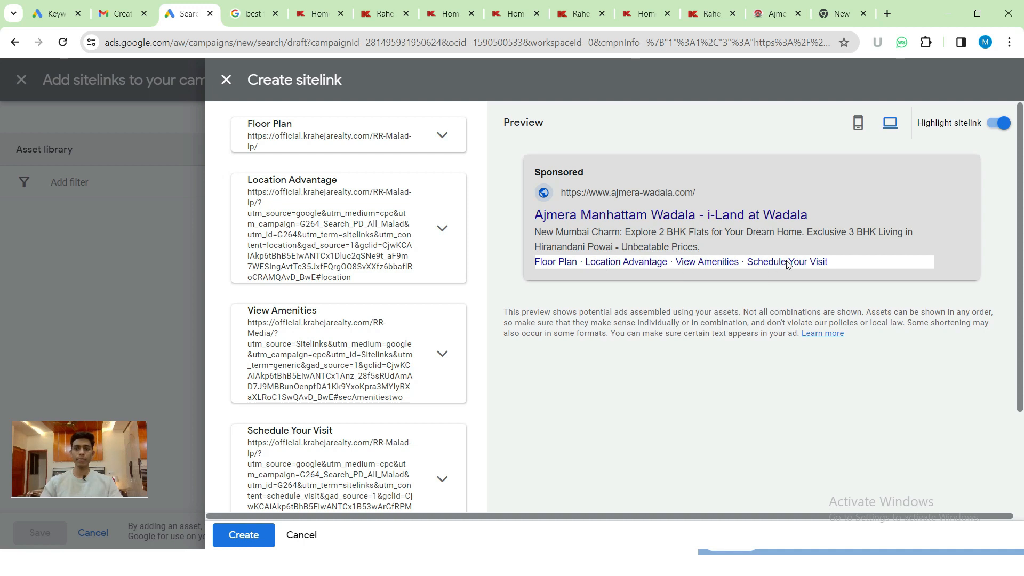
{"action": "left_click", "coordinate": [858, 123]}
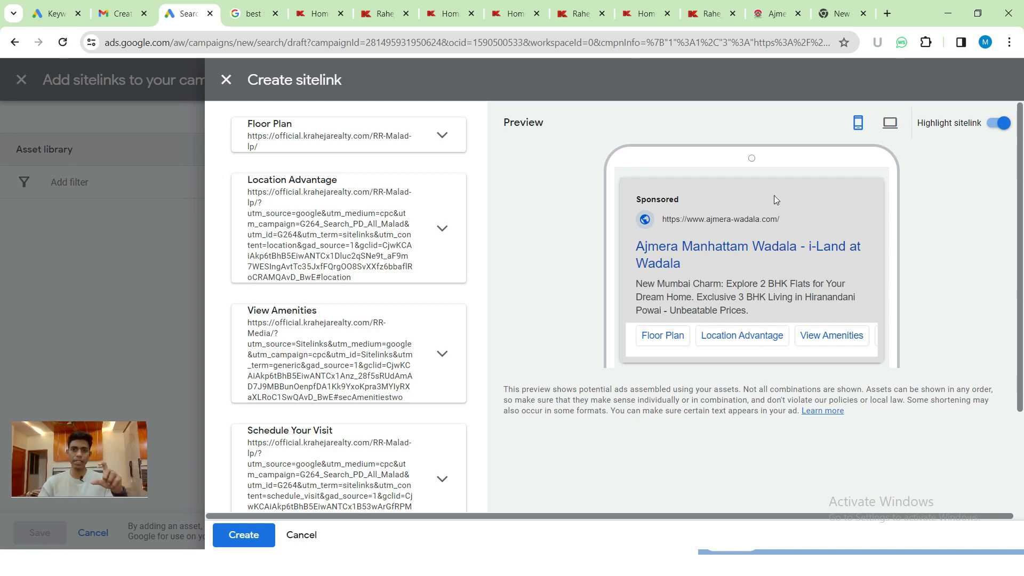
{"action": "left_click", "coordinate": [888, 125]}
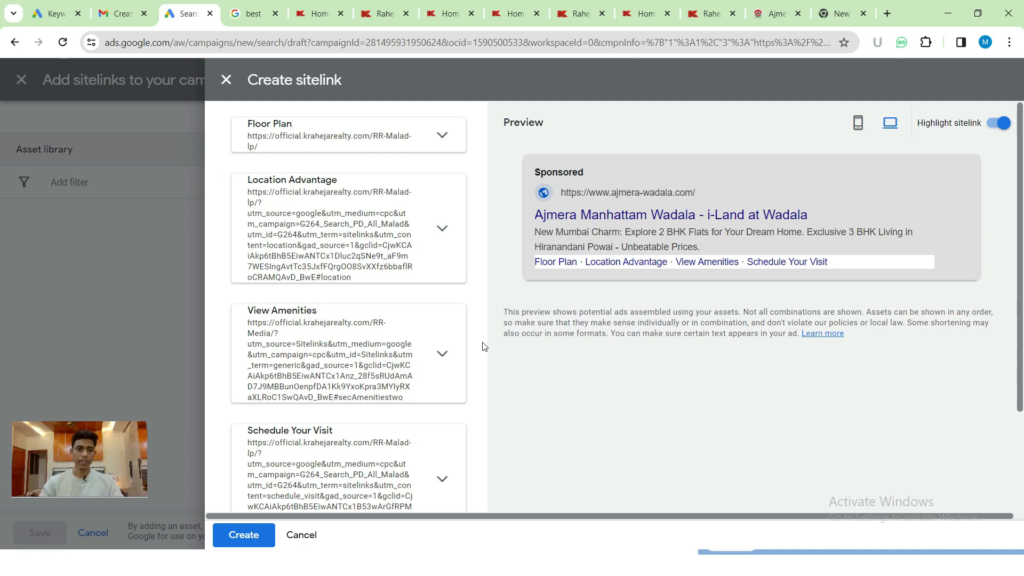
- Create the Schedule Your Visit sitelink and save all four sitelinks to the campaign
{"action": "left_click", "coordinate": [241, 534]}
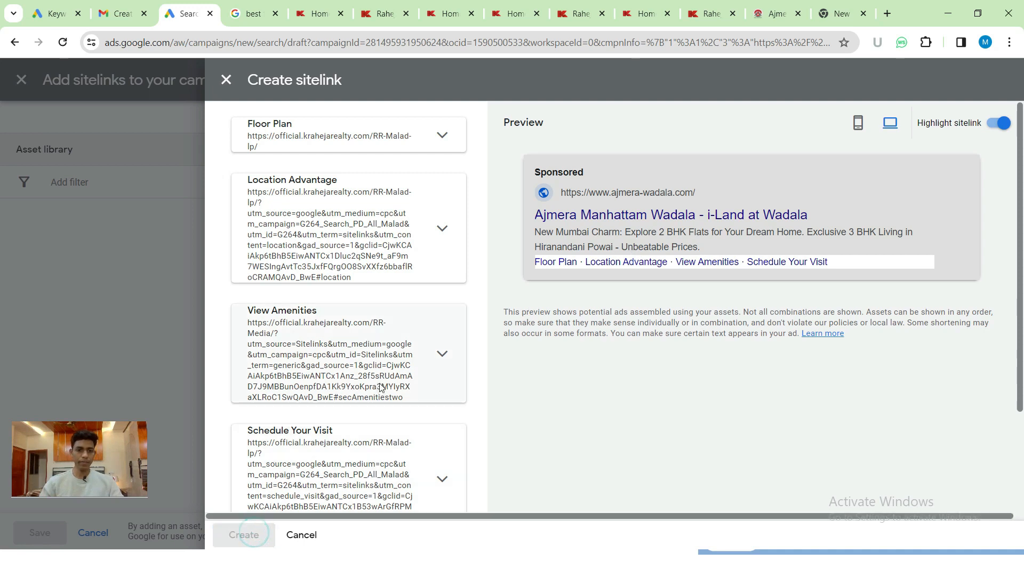
{"action": "scroll", "coordinate": [550, 302], "scroll_direction": "down", "scroll_amount": 2}
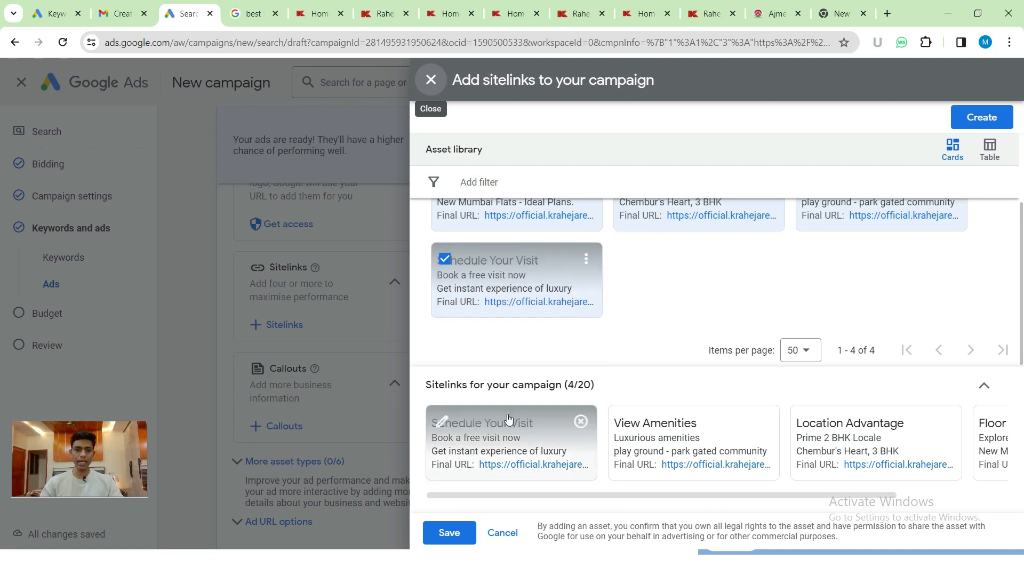
{"action": "left_click", "coordinate": [436, 532]}
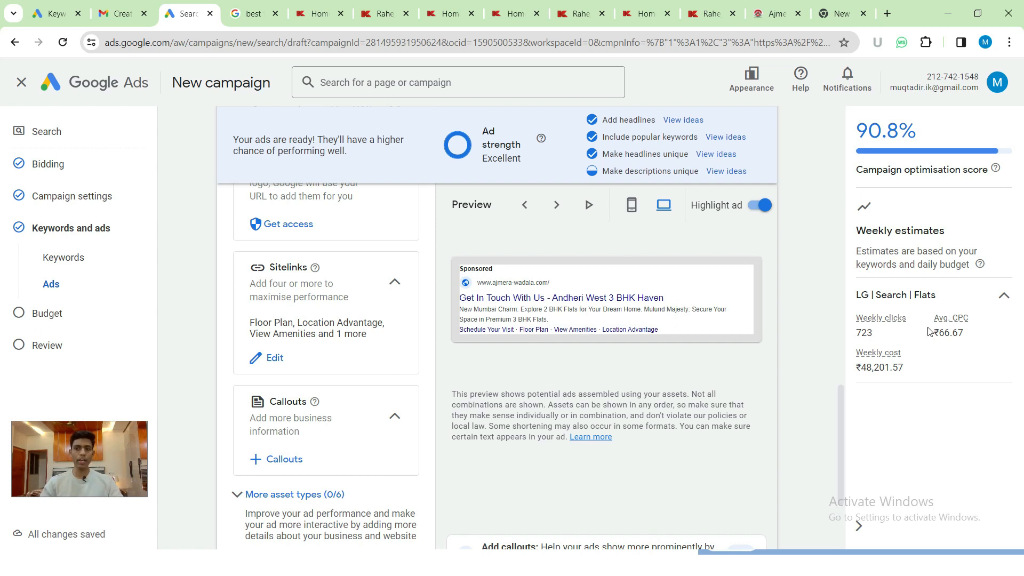
- Review the ad preview with its four sitelinks, then return to the 'best flats in mumbai' results
{"action": "scroll", "coordinate": [492, 363], "scroll_direction": "down", "scroll_amount": 3}
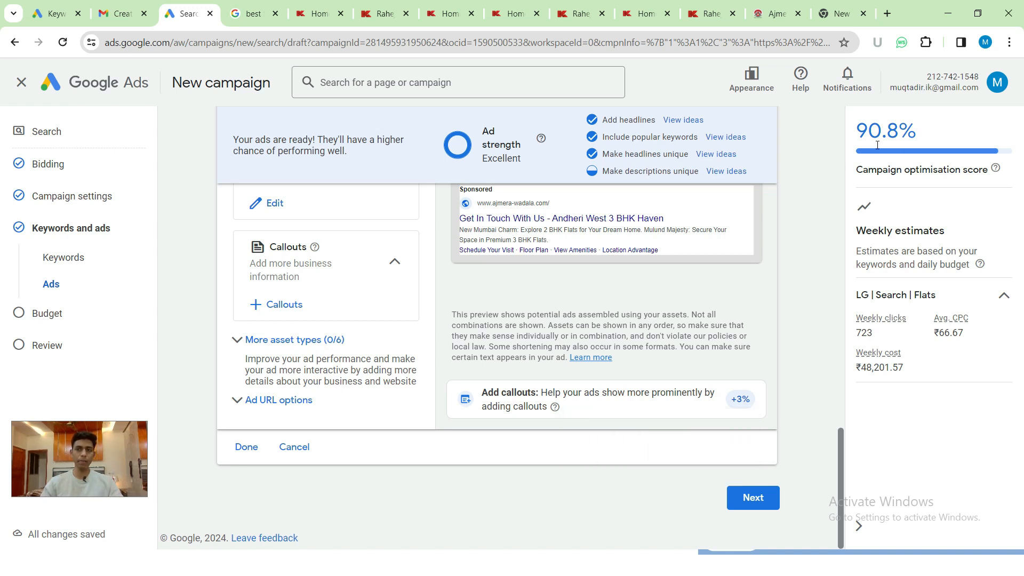
{"action": "scroll", "coordinate": [389, 358], "scroll_direction": "up", "scroll_amount": 1}
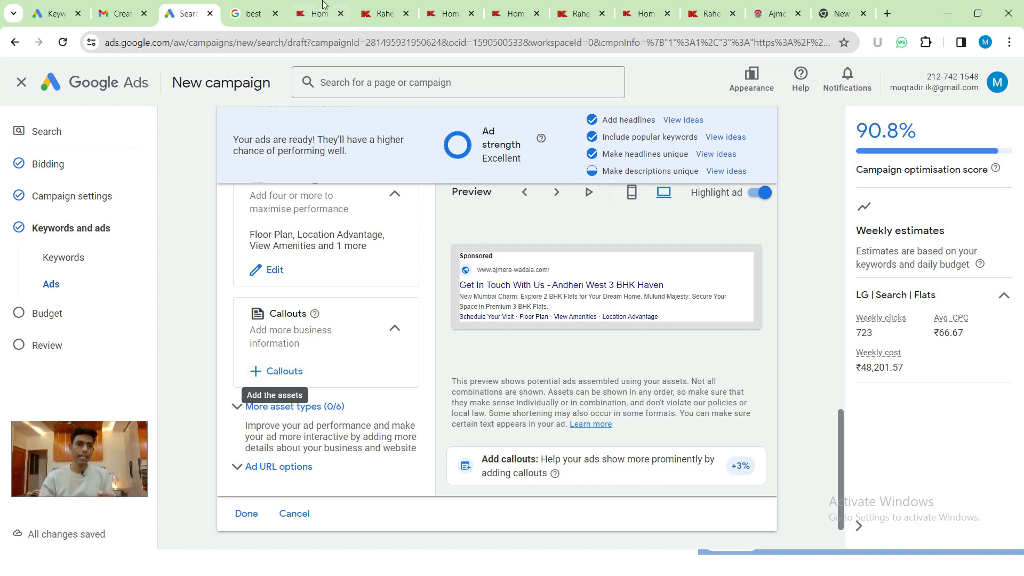
{"action": "left_click", "coordinate": [247, 12]}
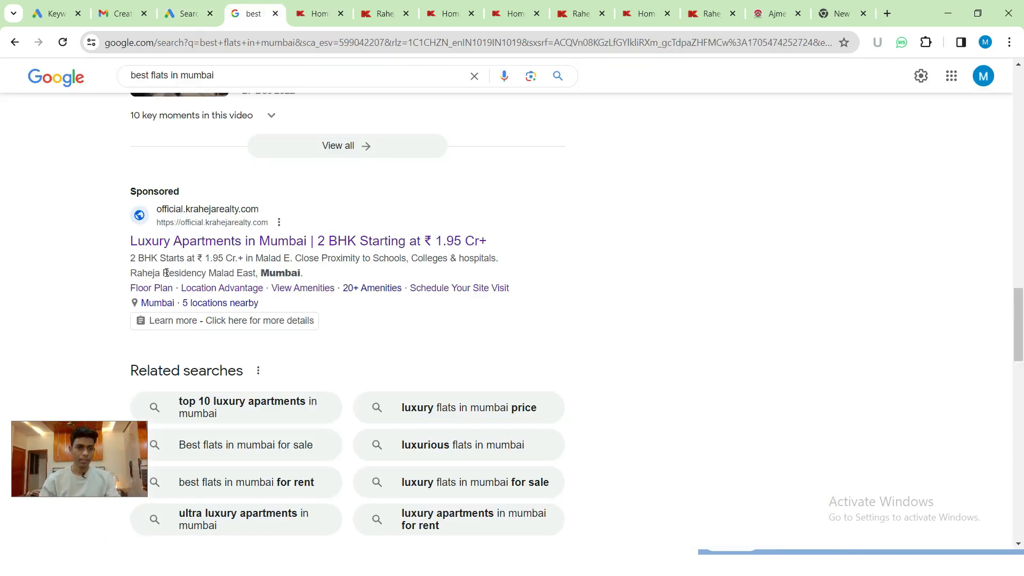
- Close the six leftover Raheja website tabs and return to the Google Ads campaign draft
{"action": "left_click_drag", "start_coordinate": [200, 273], "coordinate": [301, 273]}
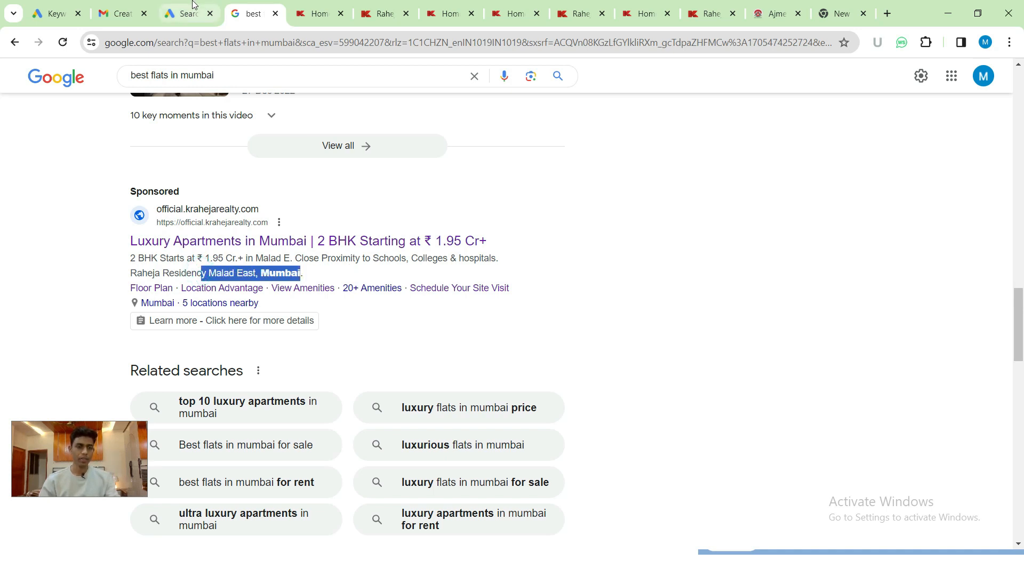
{"action": "left_click", "coordinate": [343, 14]}
{"action": "left_click", "coordinate": [343, 15]}
{"action": "left_click", "coordinate": [343, 14]}
{"action": "left_click", "coordinate": [343, 14]}
{"action": "left_click", "coordinate": [343, 15]}
{"action": "left_click", "coordinate": [343, 14]}
{"action": "left_click", "coordinate": [187, 13]}
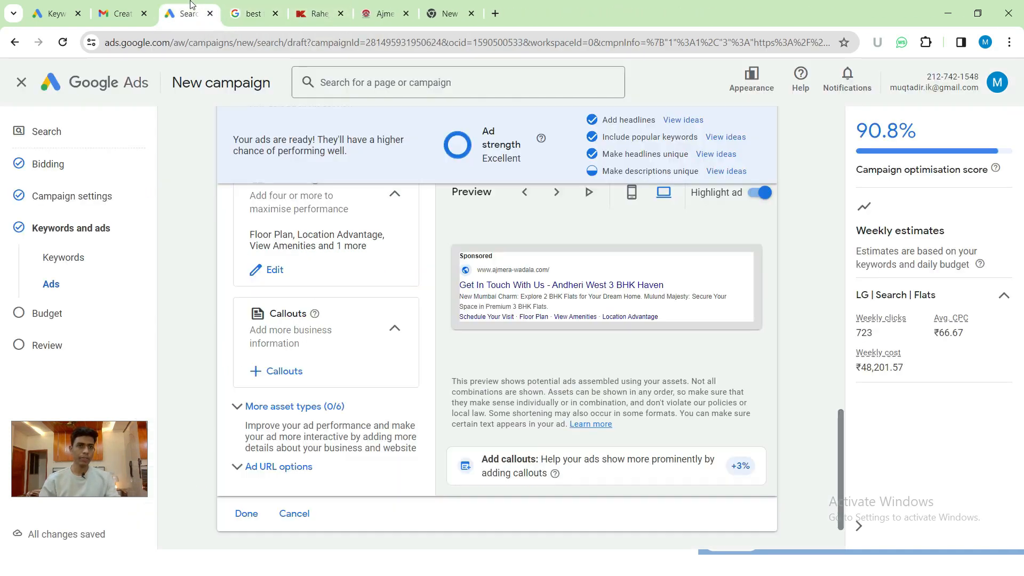
{"action": "scroll", "coordinate": [290, 308], "scroll_direction": "down", "scroll_amount": 1}
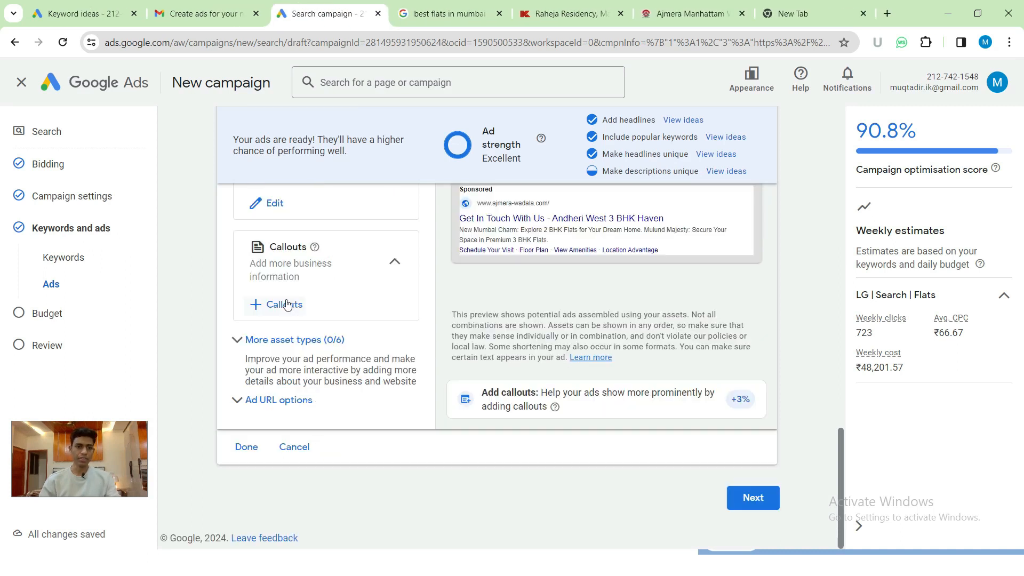
- Open the Add callouts panel at Callout text 1, then bring up the Ad Extensions slideshow
{"action": "left_click", "coordinate": [282, 305]}
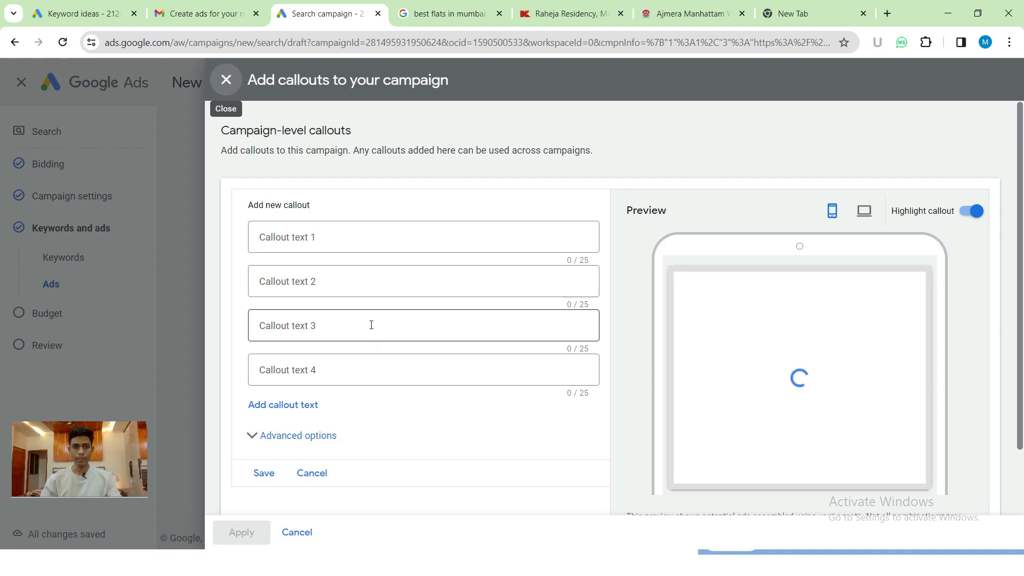
{"action": "left_click", "coordinate": [302, 239]}
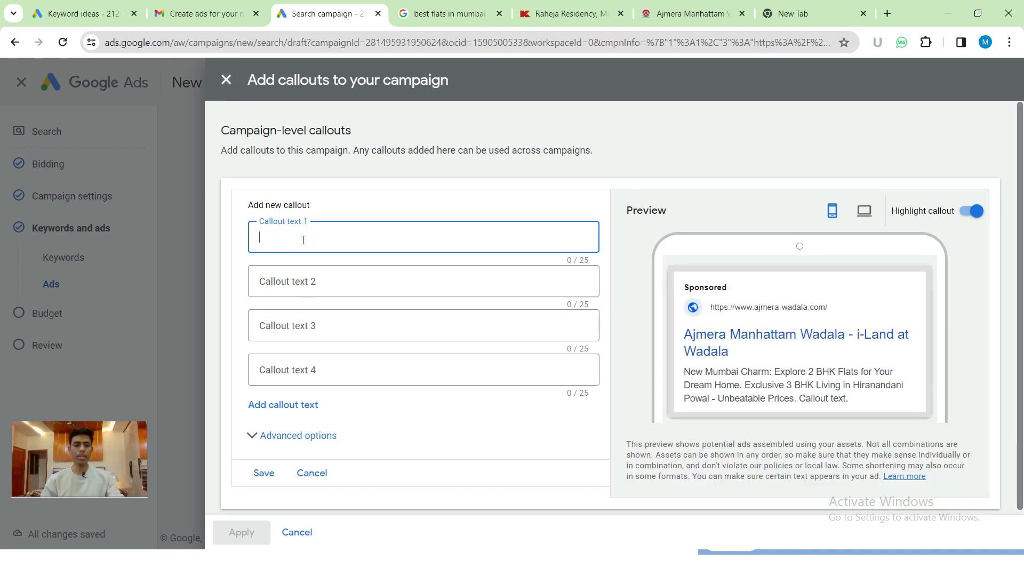
{"action": "key", "text": "alt+Tab"}
{"action": "key", "text": "alt+Tab"}
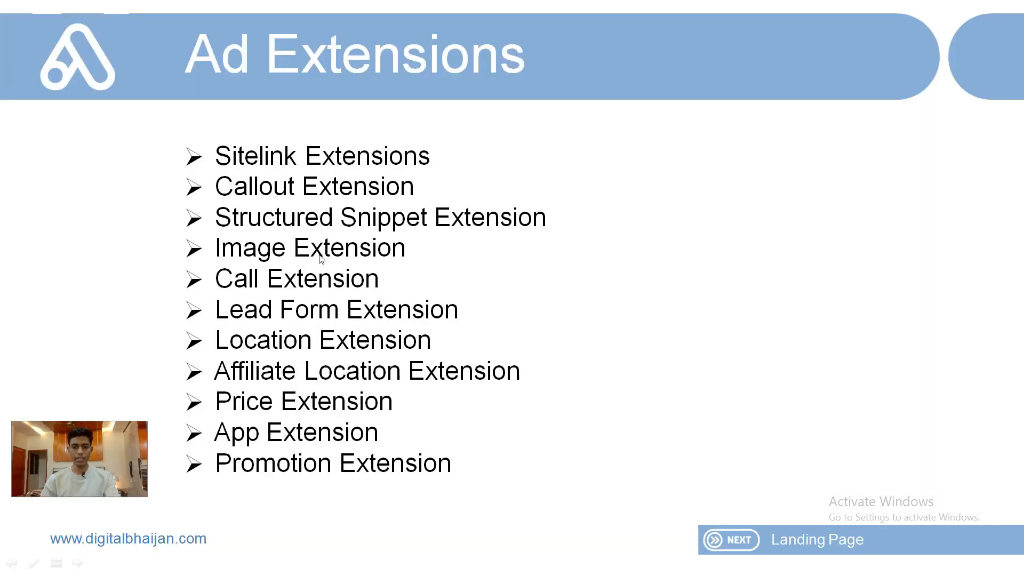
- Advance the slideshow to the annotated sponsored-ad example, then return to the first Google Ads callout field
{"action": "left_click", "coordinate": [321, 258]}
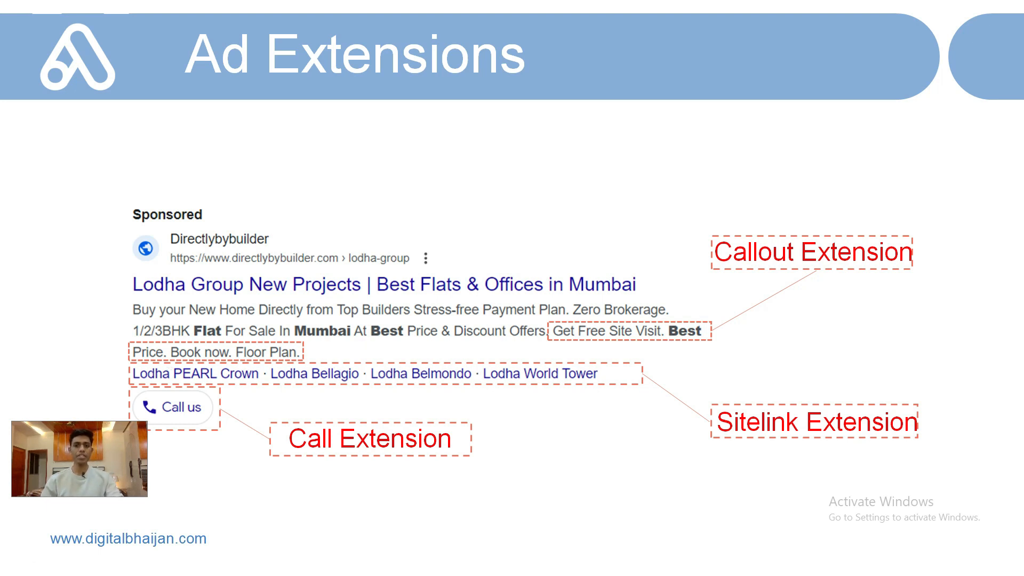
{"action": "key", "text": "alt+Tab"}
{"action": "left_click", "coordinate": [275, 227]}
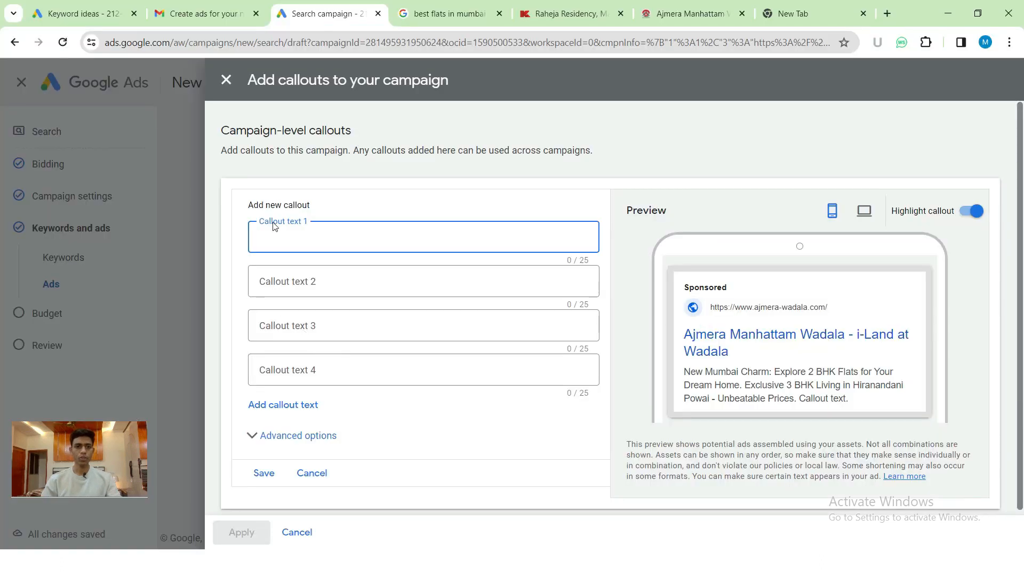
- Enter 'Get free visit' as the first callout, briefly checking the PowerPoint slideshow
{"action": "left_click", "coordinate": [285, 237]}
{"action": "type", "text": "Get "}
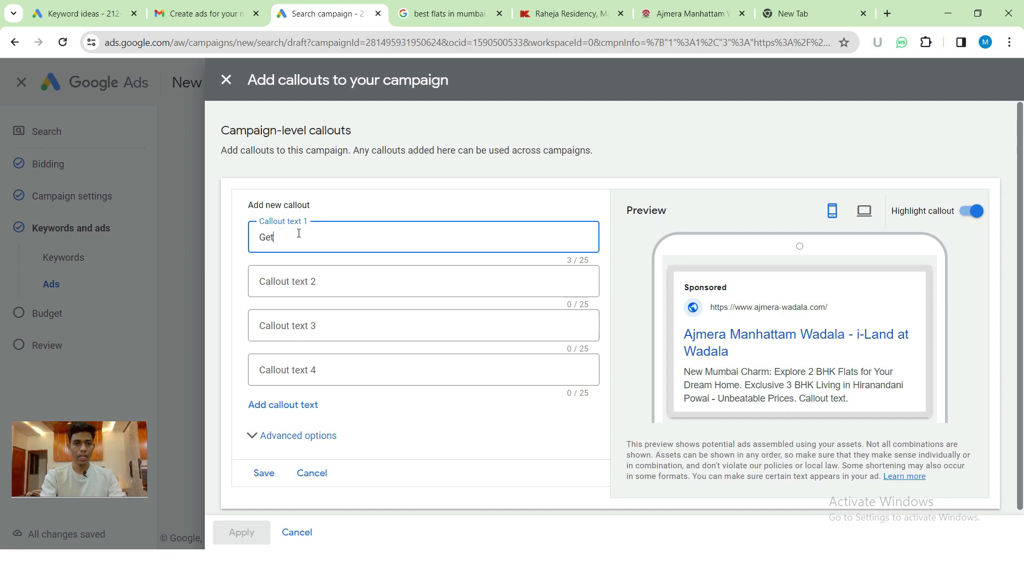
{"action": "type", "text": "free "}
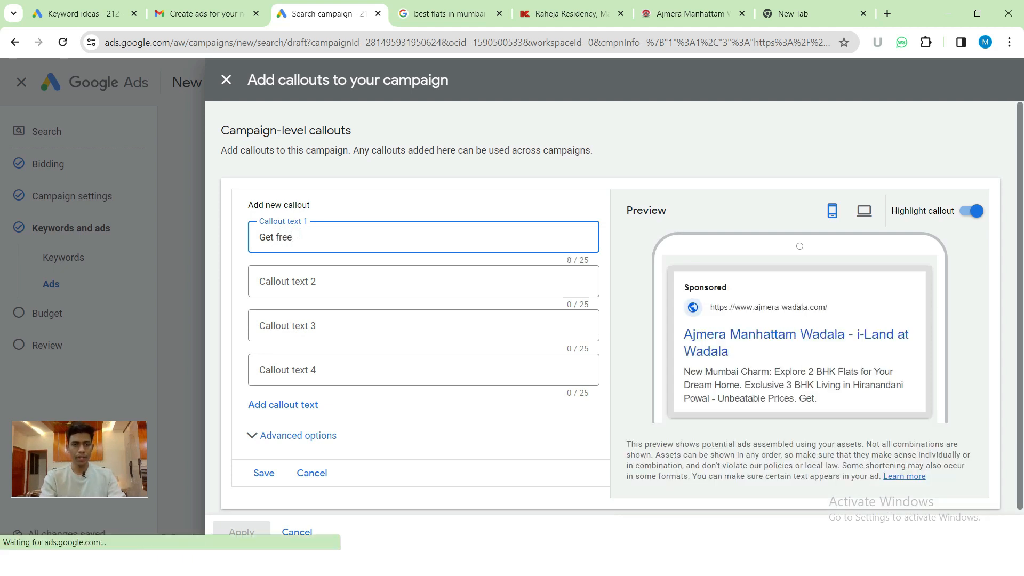
{"action": "type", "text": "visit"}
{"action": "key", "text": "Tab"}
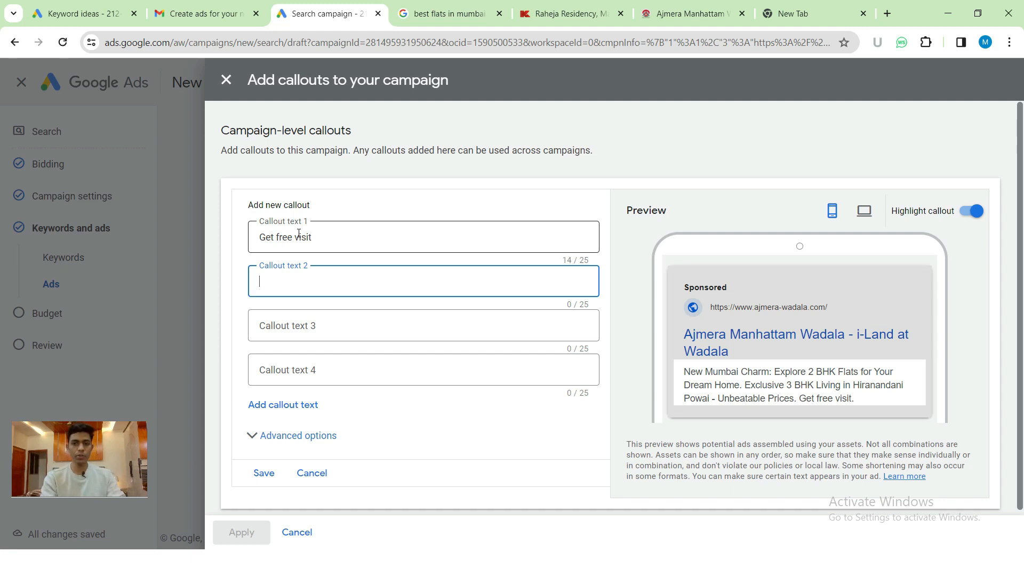
{"action": "key", "text": "alt+Tab"}
{"action": "key", "text": "alt+Tab"}
{"action": "key", "text": "alt+Tab"}
{"action": "key", "text": "Tab"}
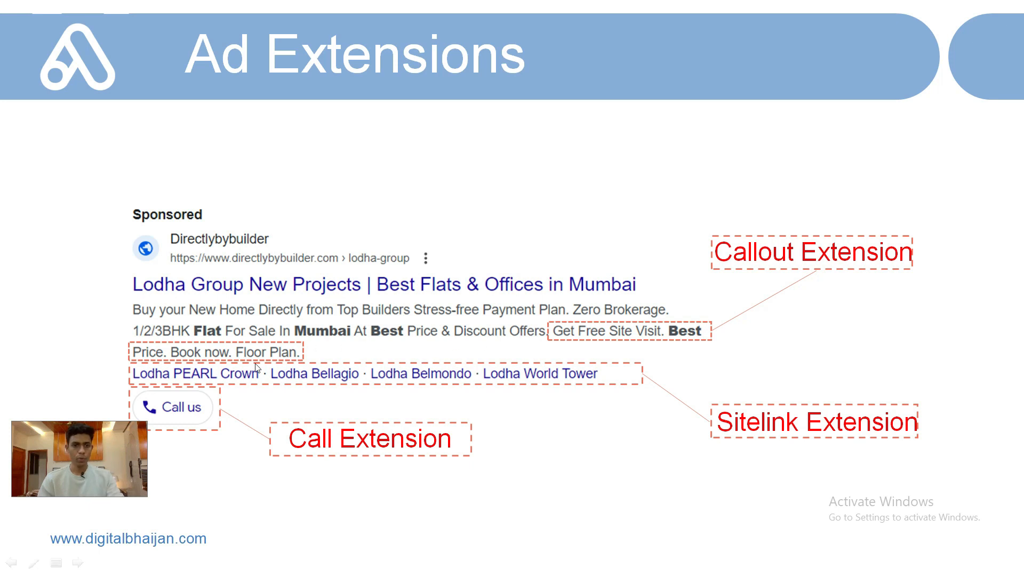
{"action": "key", "text": "alt+Tab"}
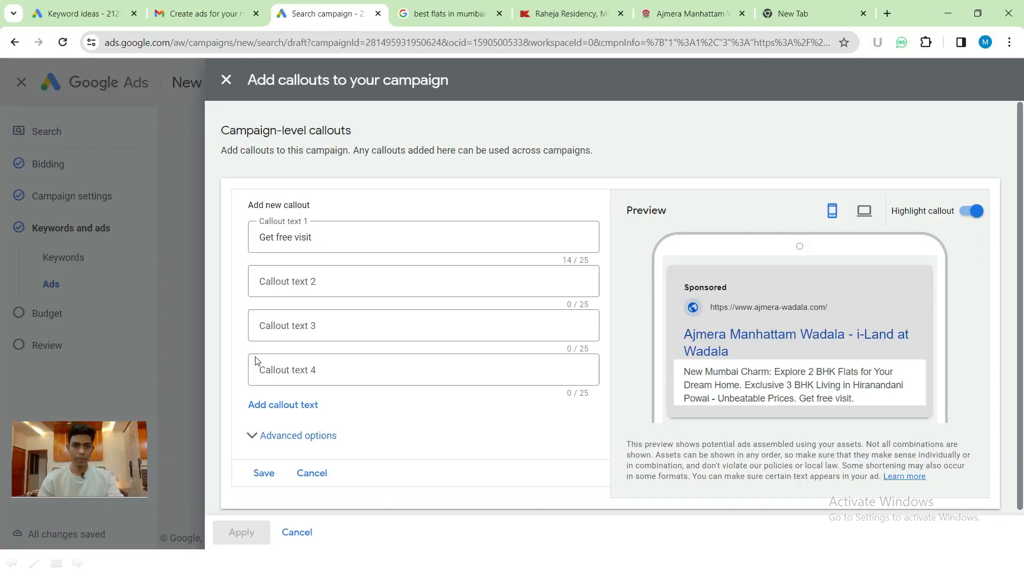
- Fill the other callouts with 'Book Now', 'Get Special Discount' and 'New year Offer', fixing the typo
{"action": "type", "text": "Book"}
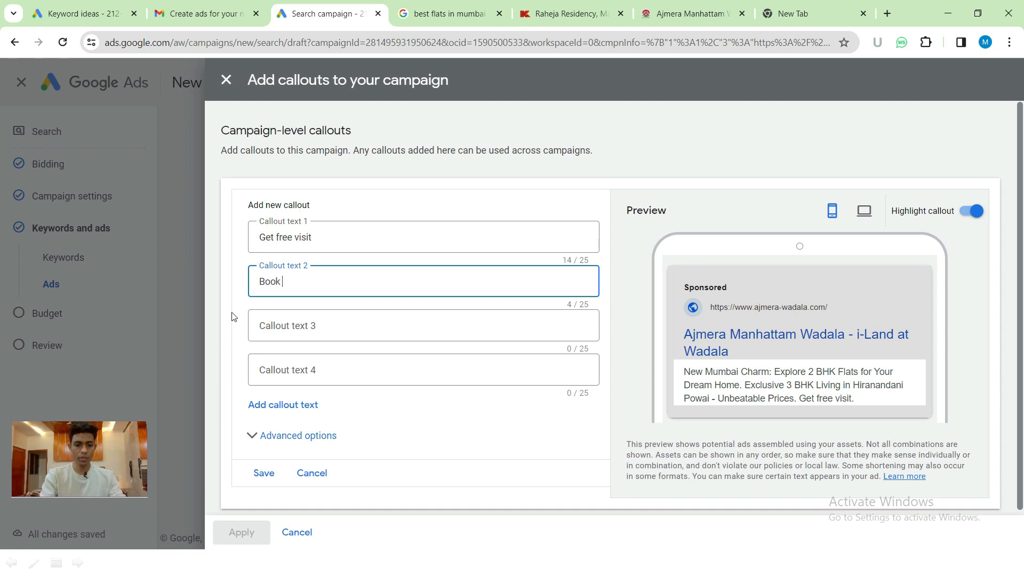
{"action": "type", "text": " Now"}
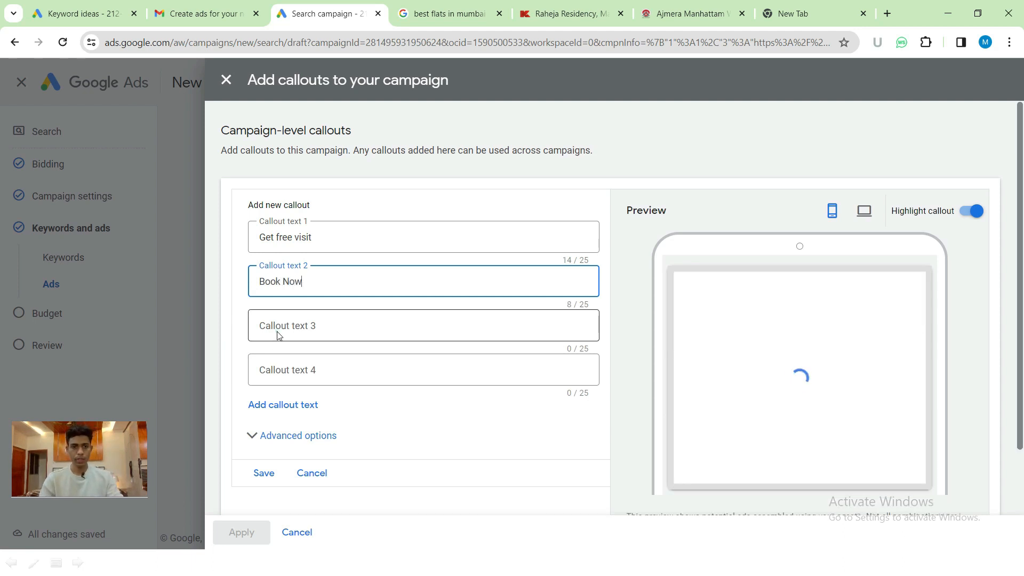
{"action": "left_click", "coordinate": [278, 334]}
{"action": "type", "text": "Get"}
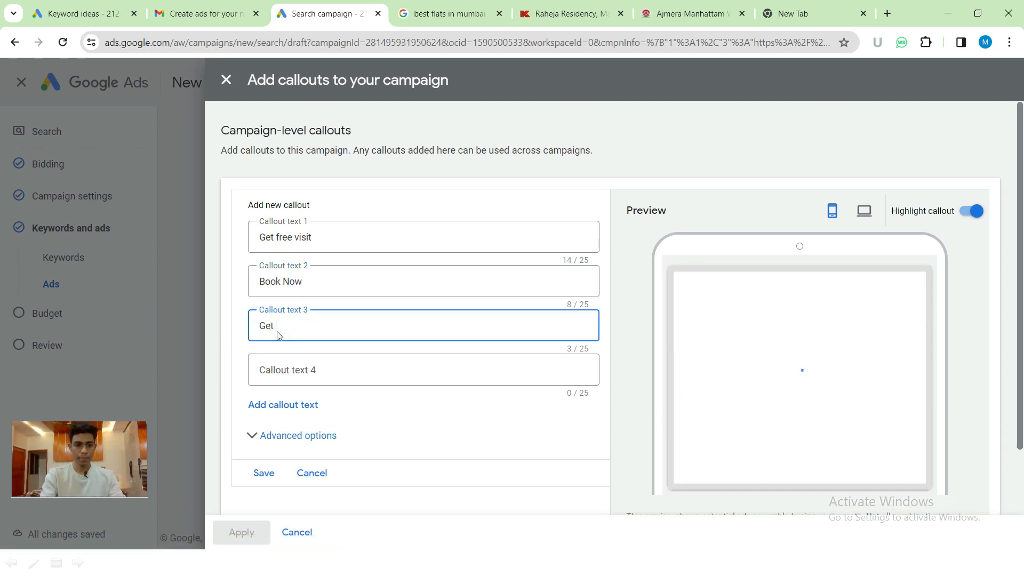
{"action": "type", "text": " Special"}
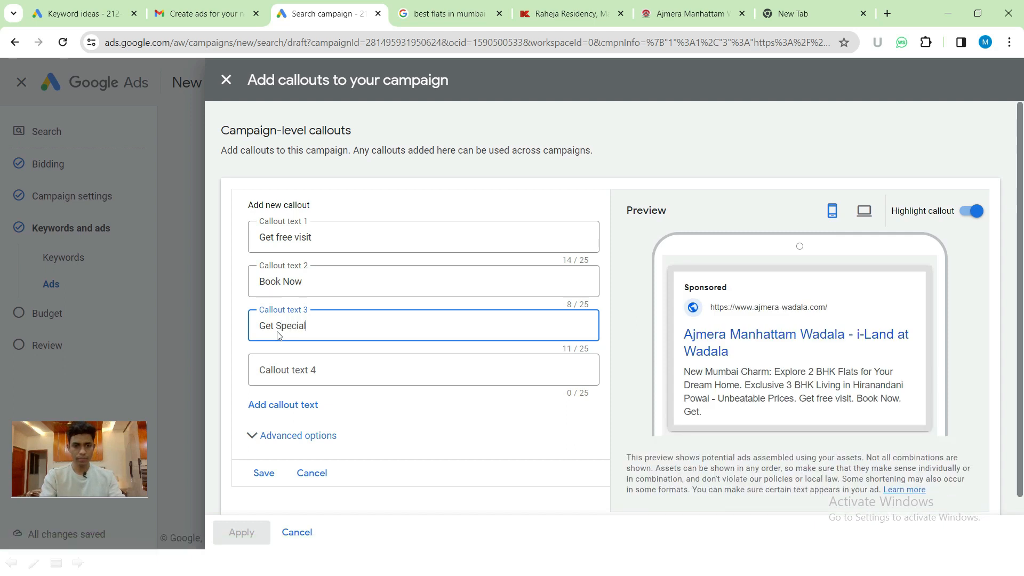
{"action": "type", "text": " Discoun"}
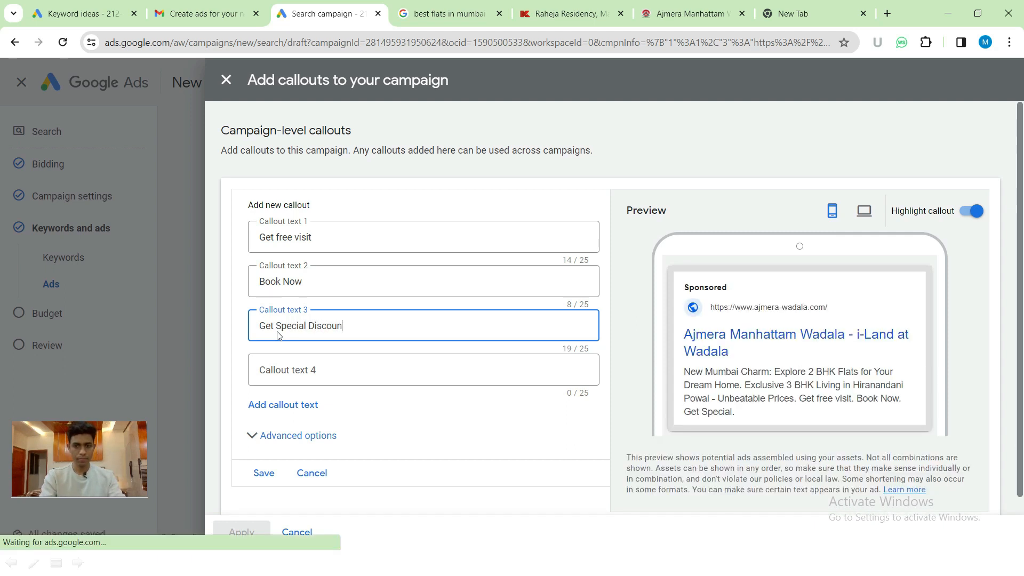
{"action": "type", "text": "t"}
{"action": "left_click", "coordinate": [304, 364]}
{"action": "type", "text": "Ne year"}
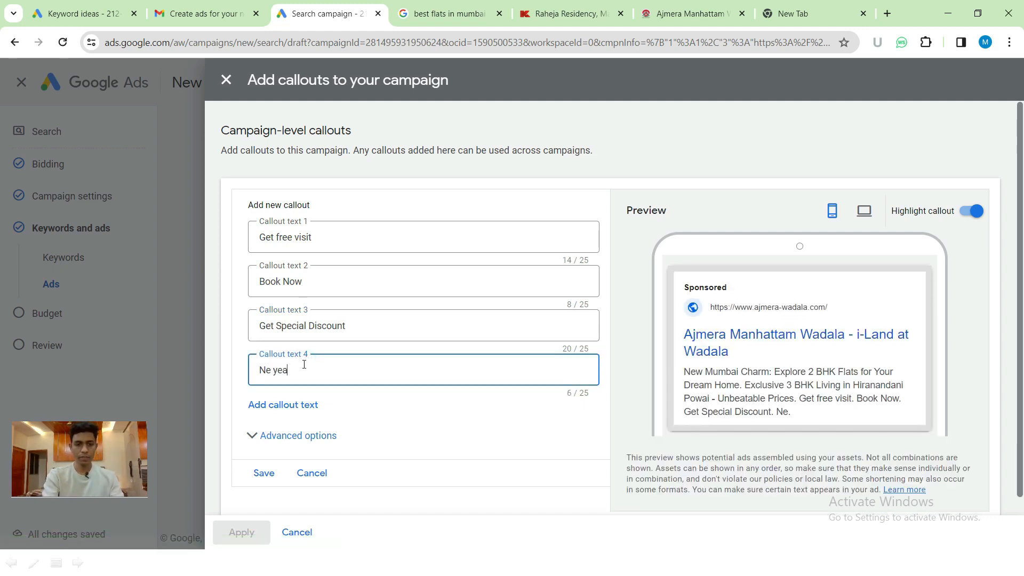
{"action": "key", "text": "Left"}
{"action": "key", "text": "Left"}
{"action": "key", "text": "Left"}
{"action": "key", "text": "Left"}
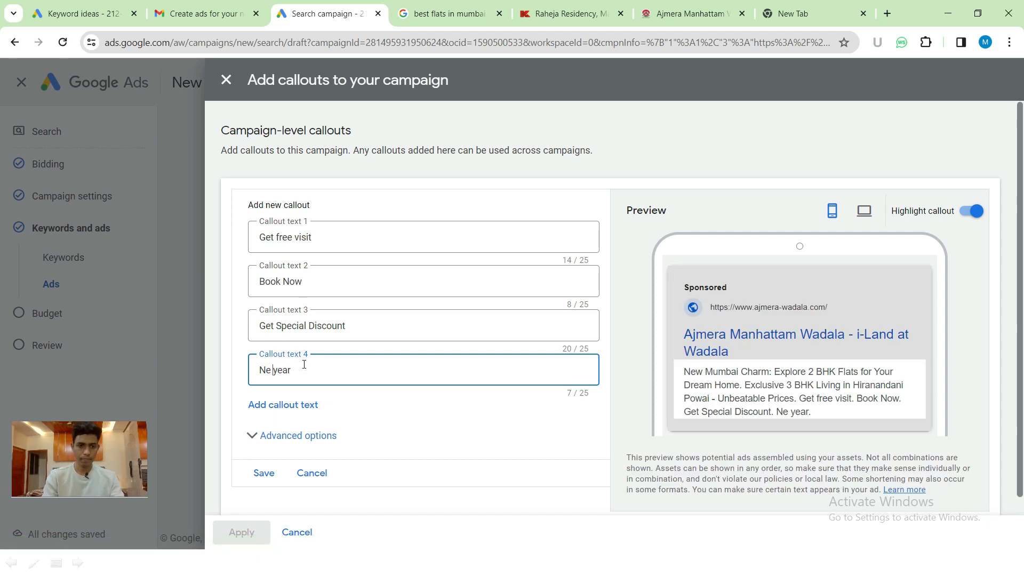
{"action": "type", "text": "w"}
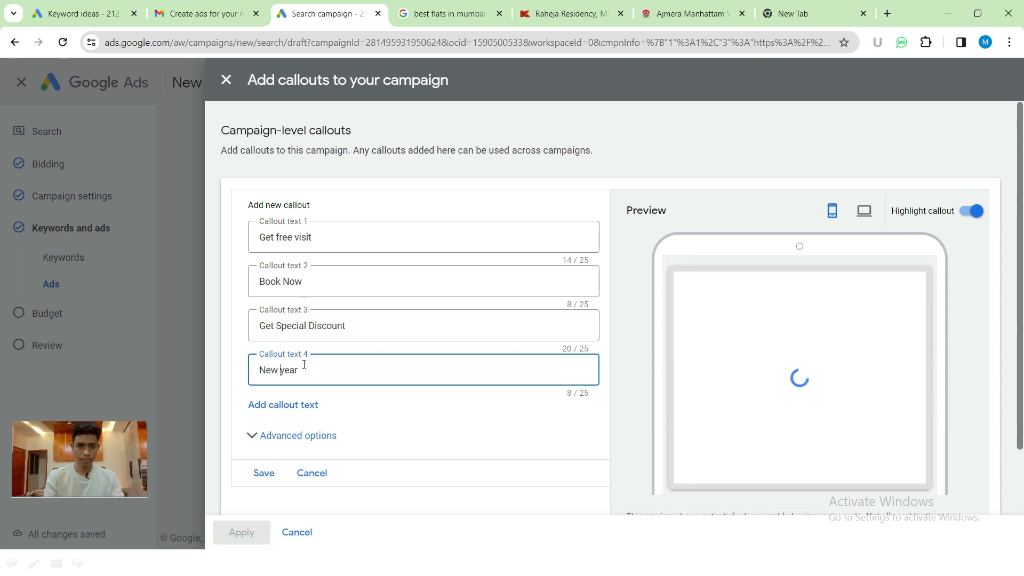
{"action": "type", "text": " year Offer"}
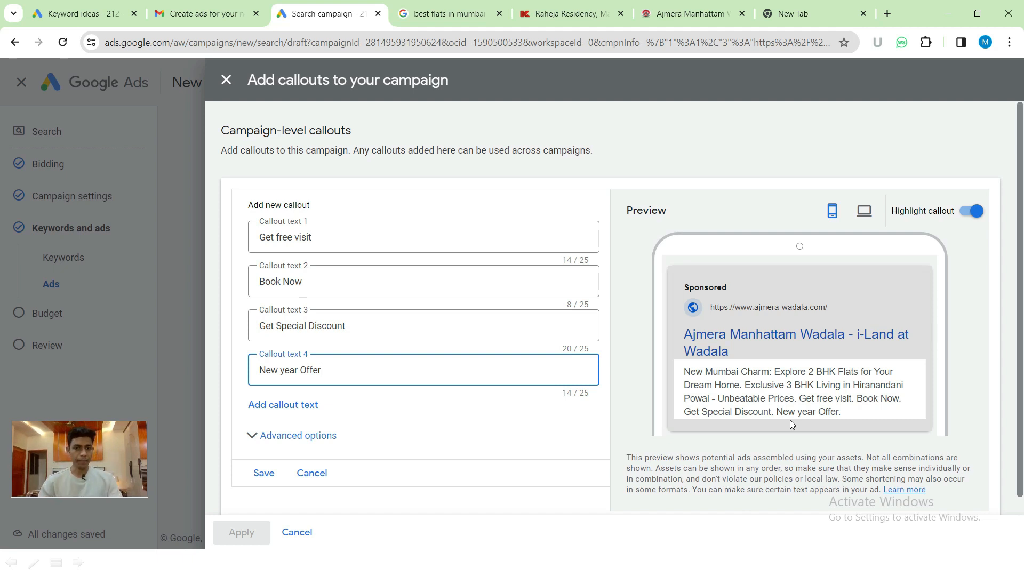
- Save and apply the four callouts, then point out the new 93.8% optimisation score
{"action": "left_click", "coordinate": [264, 475]}
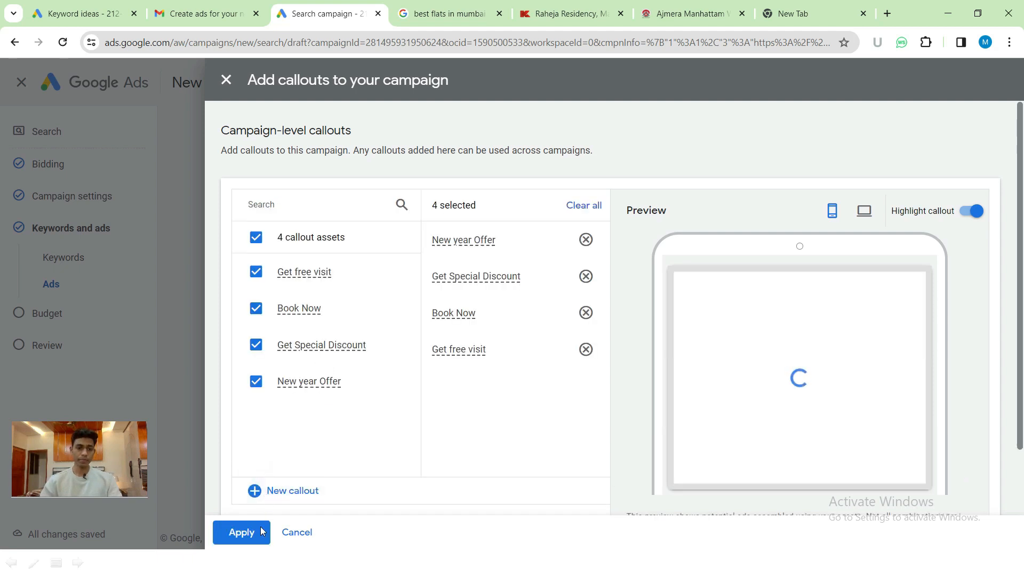
{"action": "left_click", "coordinate": [249, 532]}
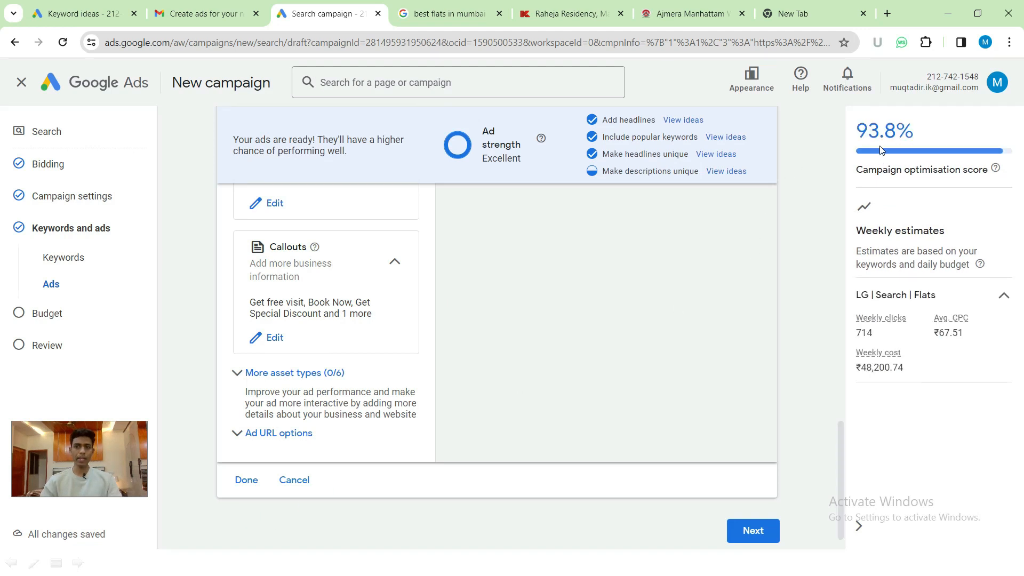
{"action": "double_click", "coordinate": [856, 131]}
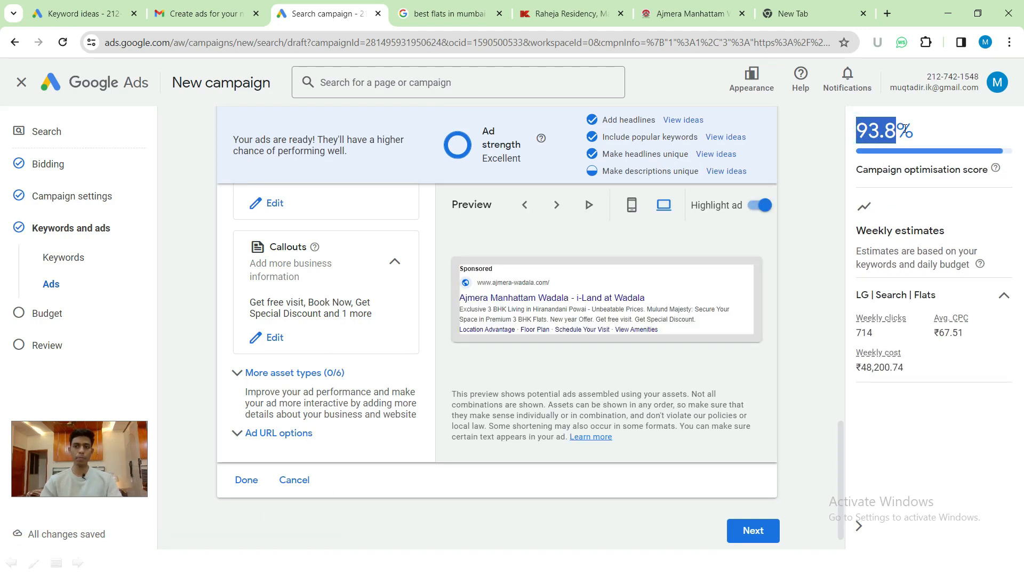
{"action": "left_click", "coordinate": [820, 233]}
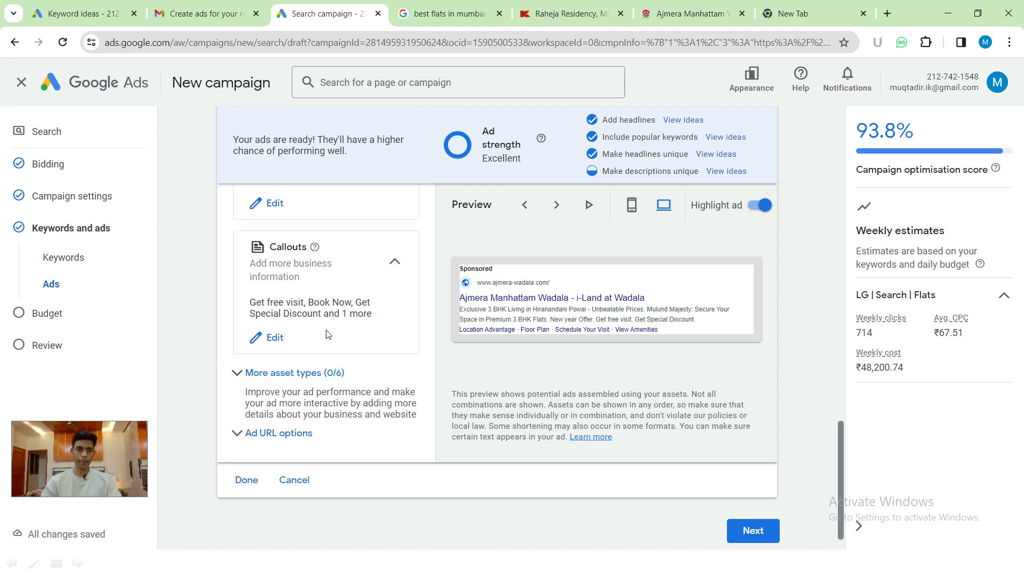
{"action": "scroll", "coordinate": [328, 335], "scroll_direction": "up", "scroll_amount": 5}
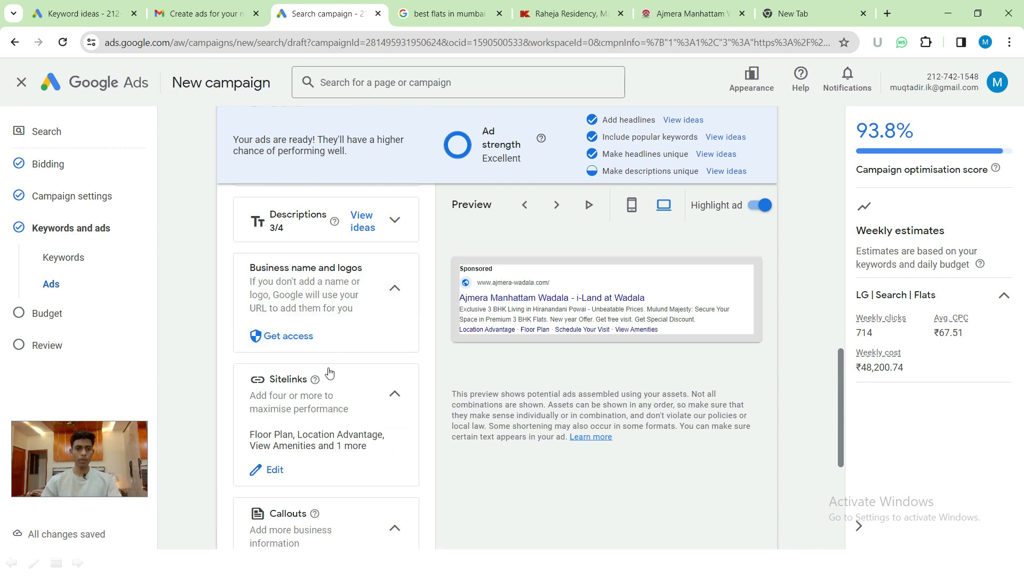
- Close More asset types and expand the Calls section, which says a call asset is needed
{"action": "scroll", "coordinate": [329, 371], "scroll_direction": "down", "scroll_amount": 5}
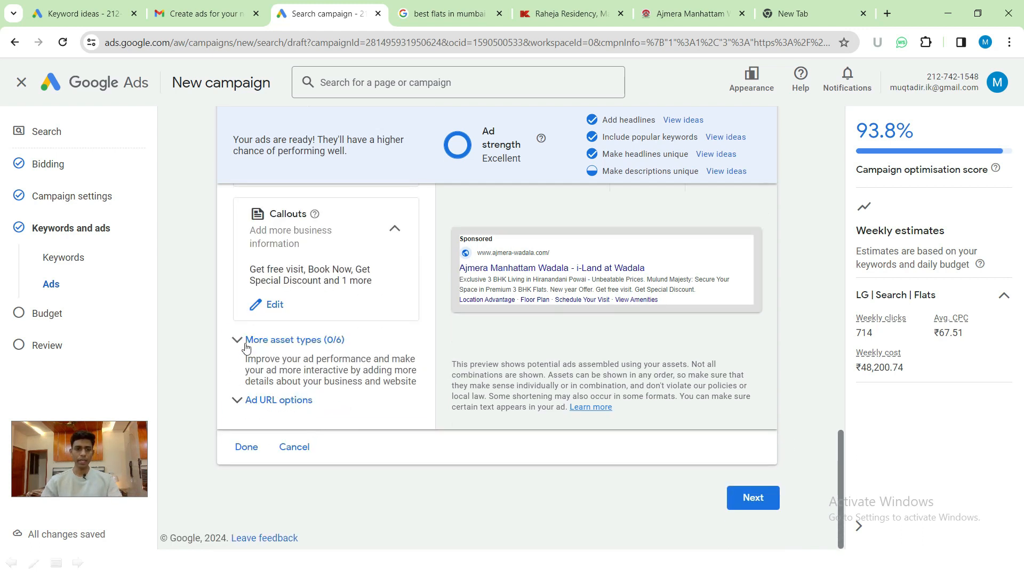
{"action": "left_click", "coordinate": [238, 340]}
{"action": "scroll", "coordinate": [296, 373], "scroll_direction": "down", "scroll_amount": 3}
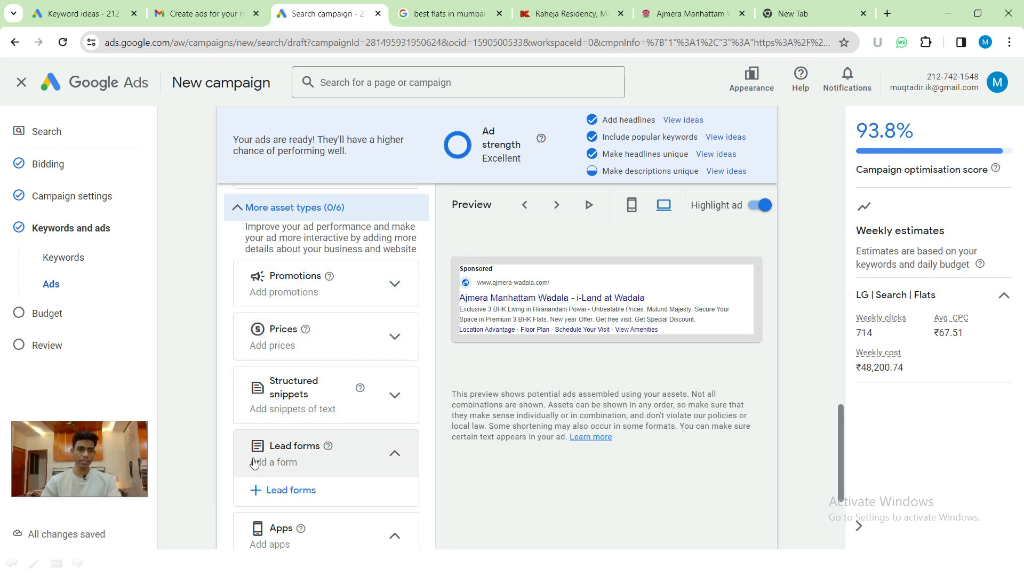
{"action": "scroll", "coordinate": [310, 414], "scroll_direction": "up", "scroll_amount": 3}
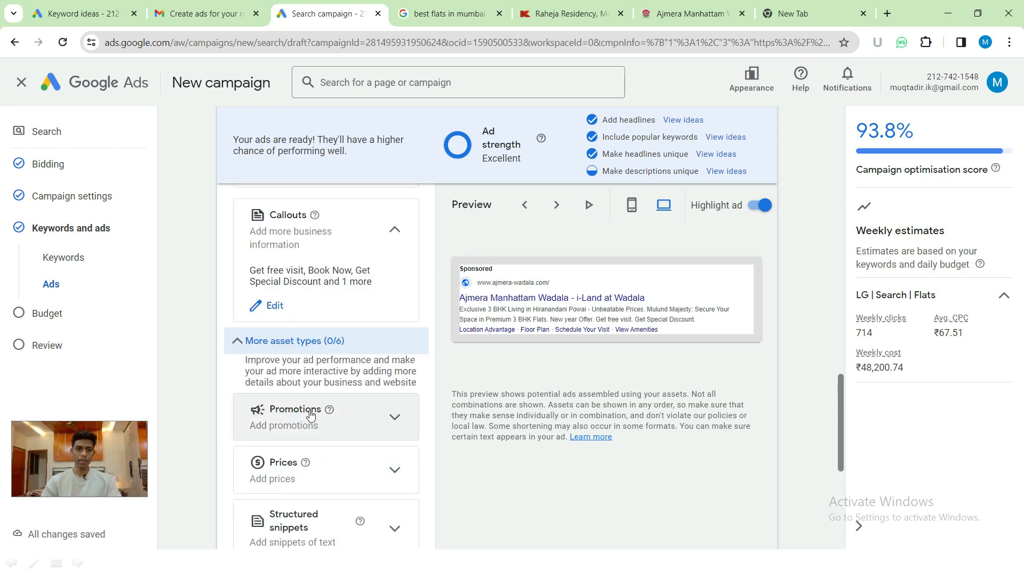
{"action": "left_click", "coordinate": [237, 340]}
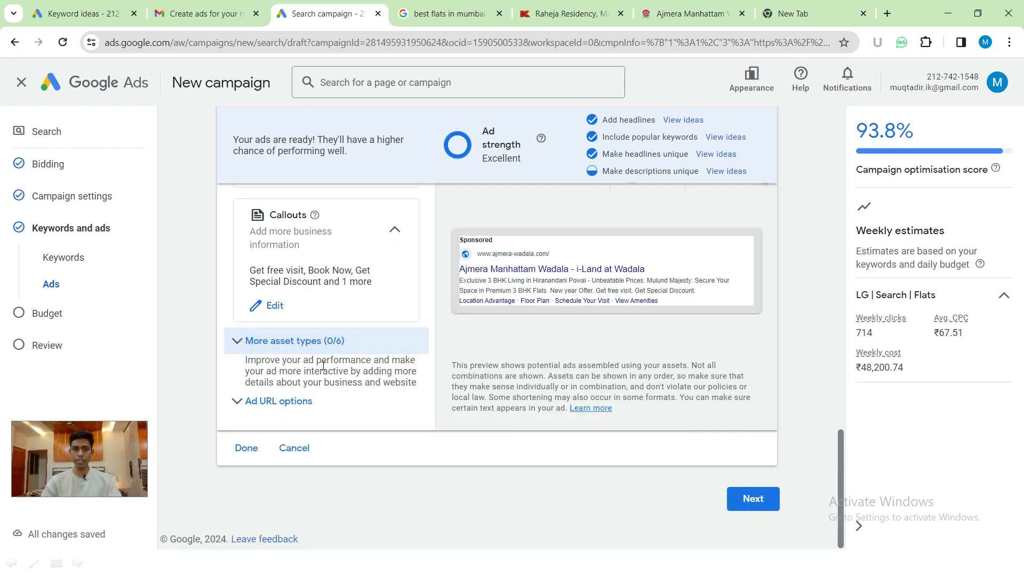
{"action": "scroll", "coordinate": [323, 366], "scroll_direction": "up", "scroll_amount": 5}
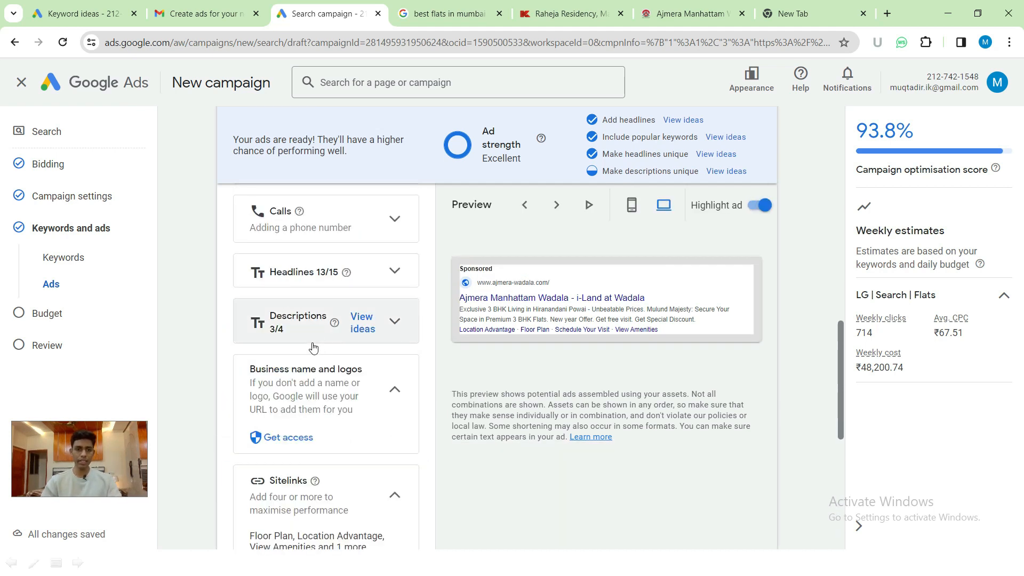
{"action": "scroll", "coordinate": [315, 349], "scroll_direction": "up", "scroll_amount": 1}
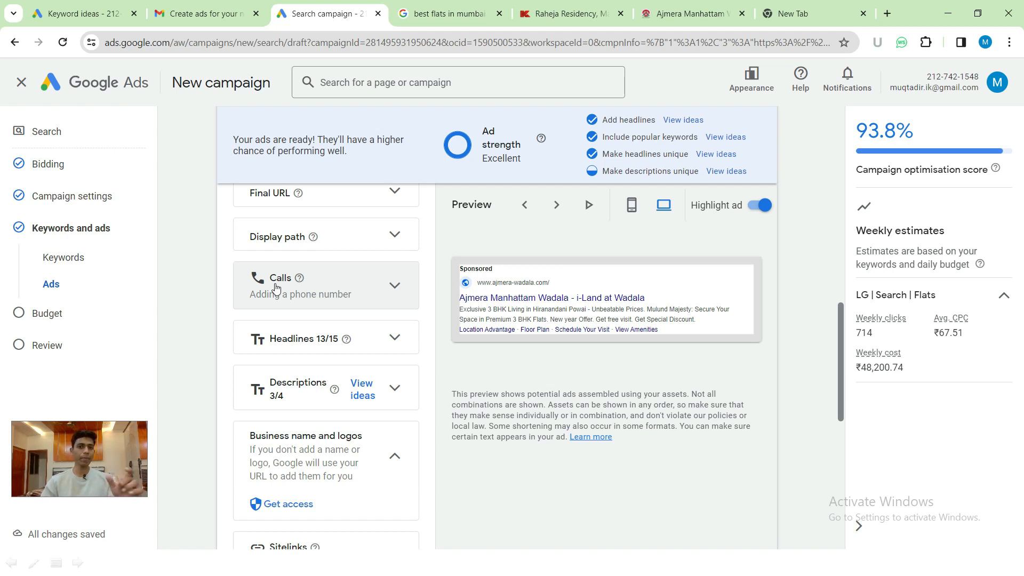
{"action": "left_click", "coordinate": [395, 285]}
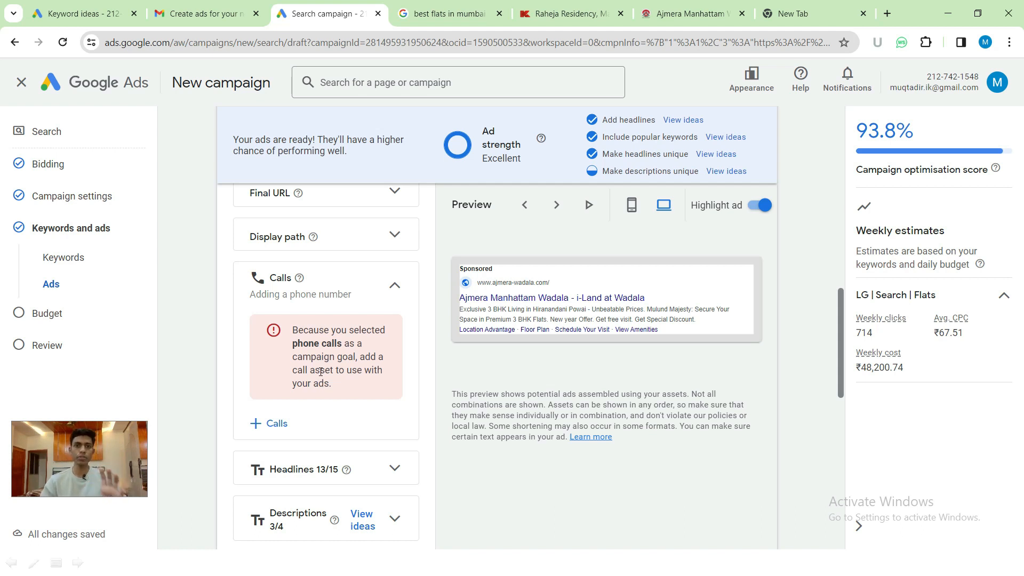
- Start a new call asset with country India and enter the business phone number
{"action": "left_click", "coordinate": [262, 425]}
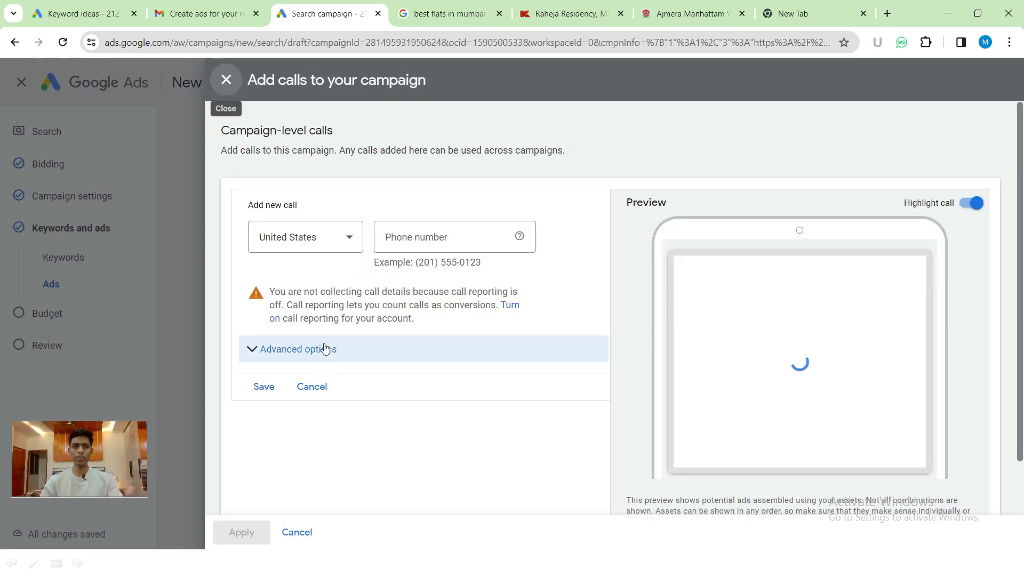
{"action": "left_click", "coordinate": [321, 247]}
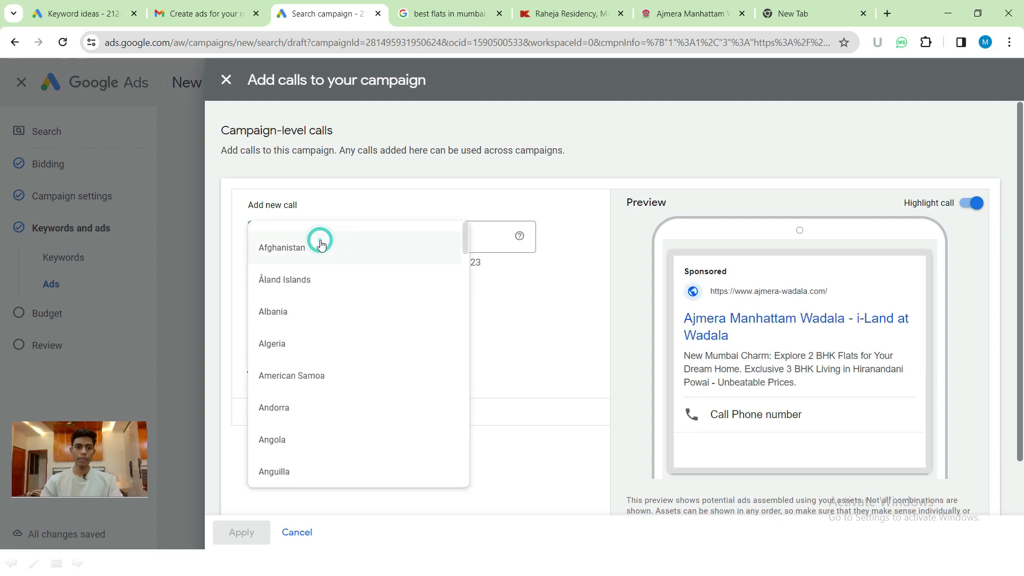
{"action": "scroll", "coordinate": [321, 245], "scroll_direction": "down", "scroll_amount": 8}
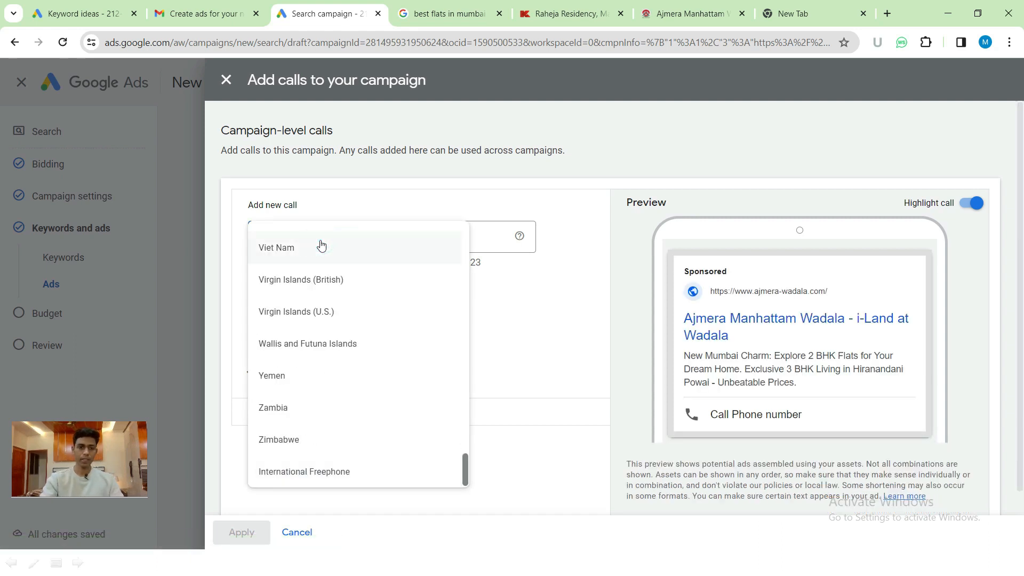
{"action": "key", "text": "i"}
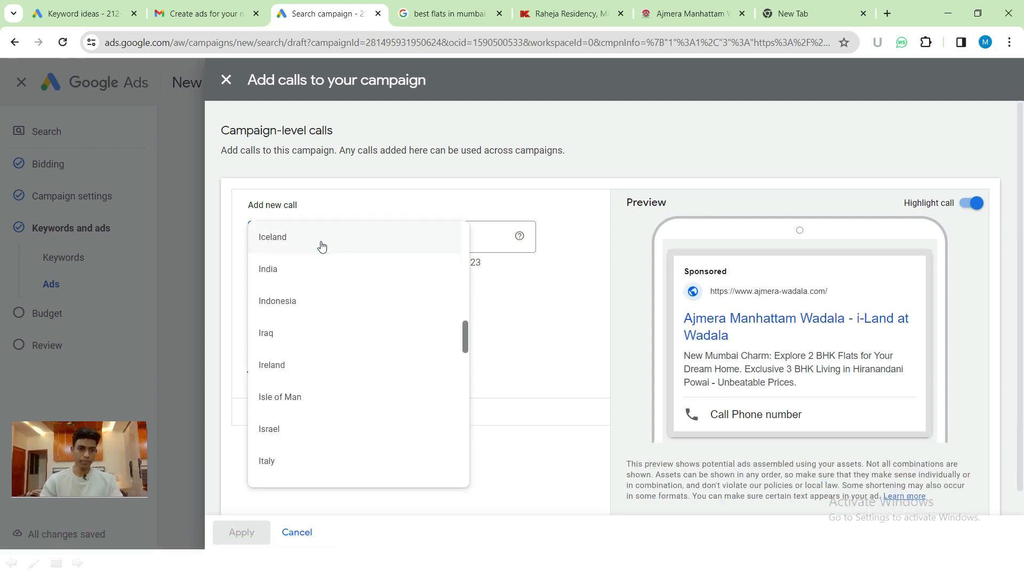
{"action": "left_click", "coordinate": [288, 268]}
{"action": "left_click", "coordinate": [449, 239]}
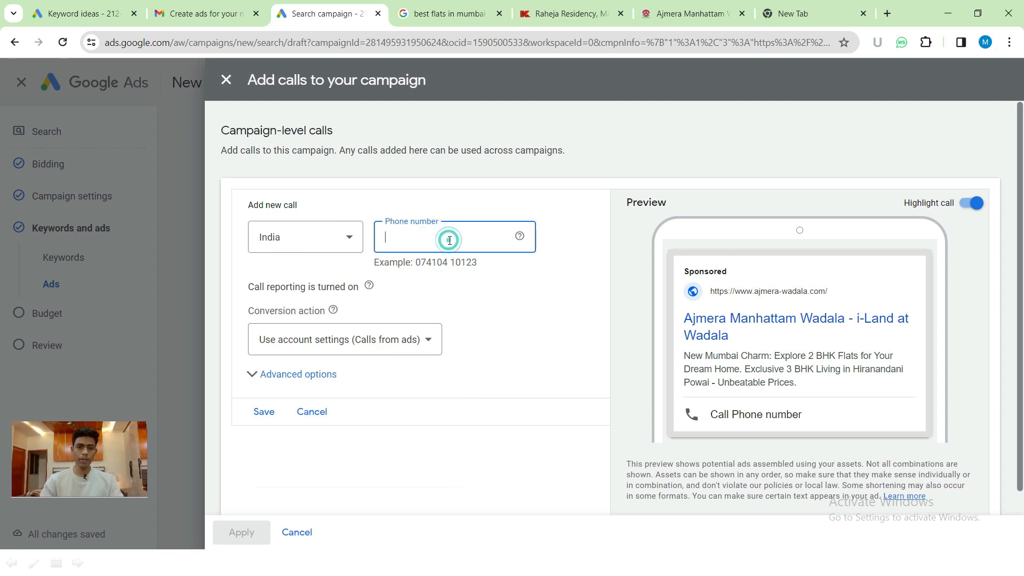
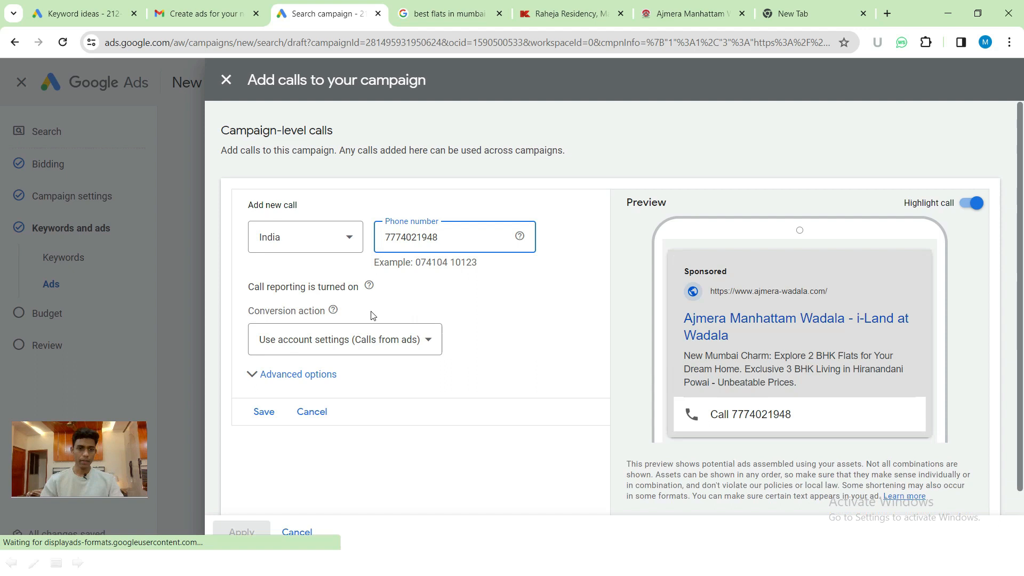
- Set the call asset's conversion action to Calls from ads and save it
{"action": "scroll", "coordinate": [373, 319], "scroll_direction": "down", "scroll_amount": 1}
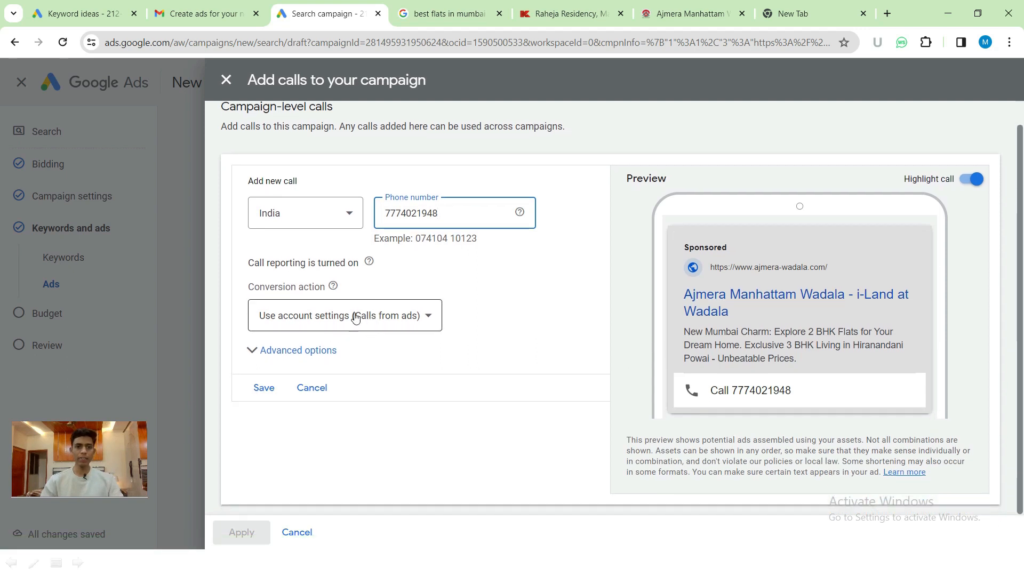
{"action": "left_click", "coordinate": [357, 319]}
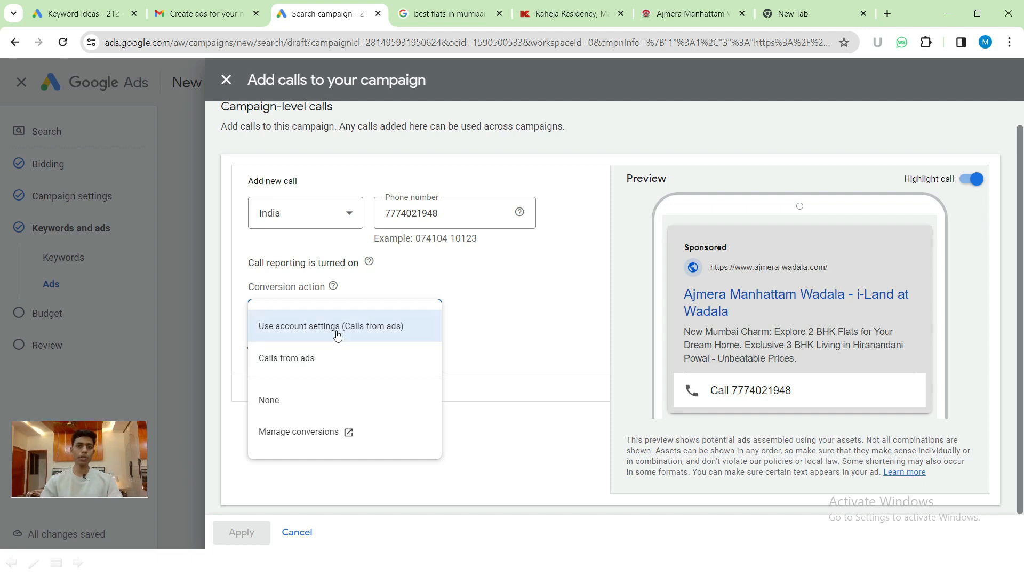
{"action": "left_click", "coordinate": [300, 361]}
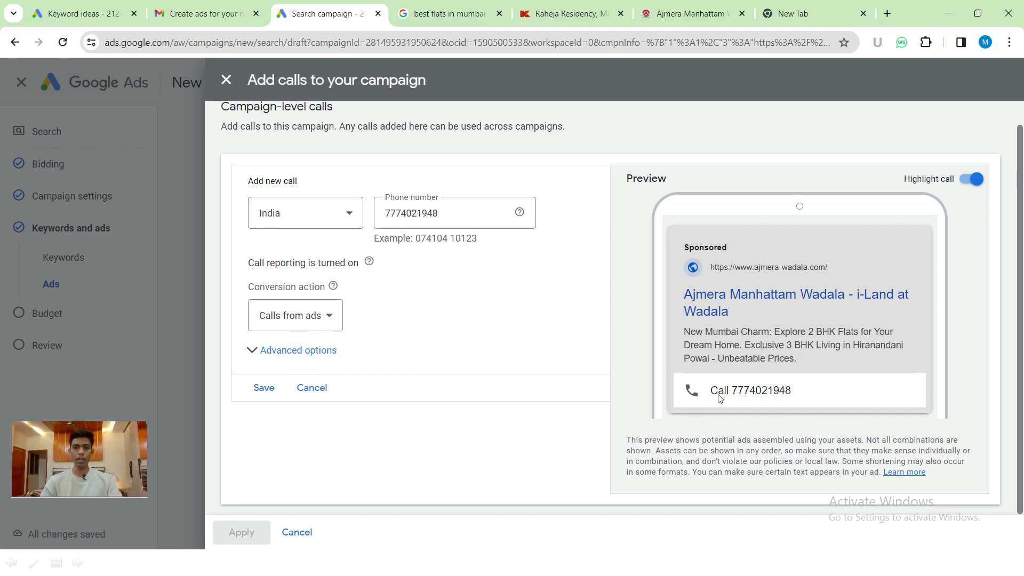
{"action": "scroll", "coordinate": [773, 368], "scroll_direction": "up", "scroll_amount": 1}
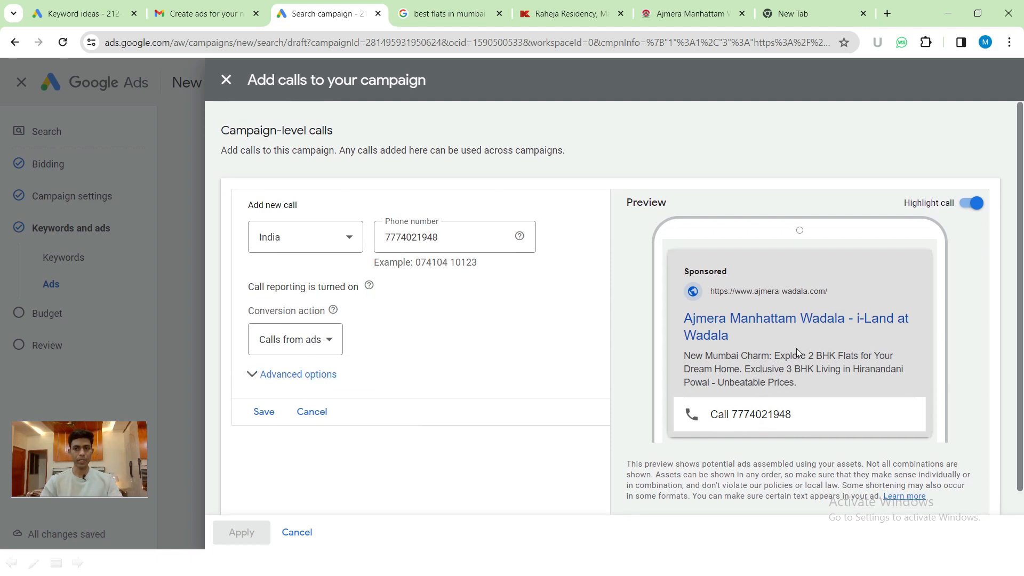
{"action": "scroll", "coordinate": [799, 353], "scroll_direction": "down", "scroll_amount": 1}
{"action": "left_click", "coordinate": [265, 387]}
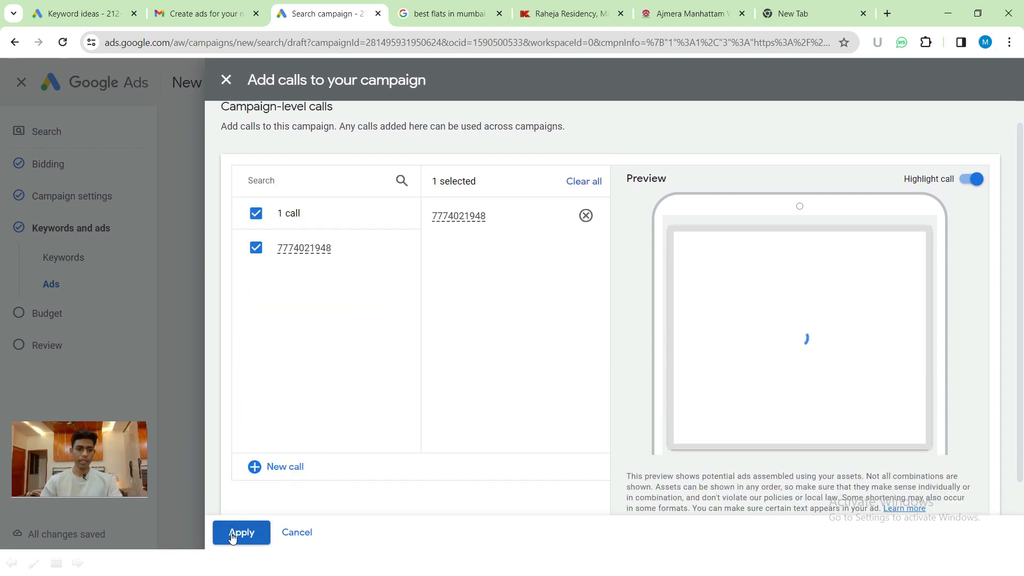
- Apply the call asset, collapse the Calls section, and review the ad's assets
{"action": "left_click", "coordinate": [232, 533]}
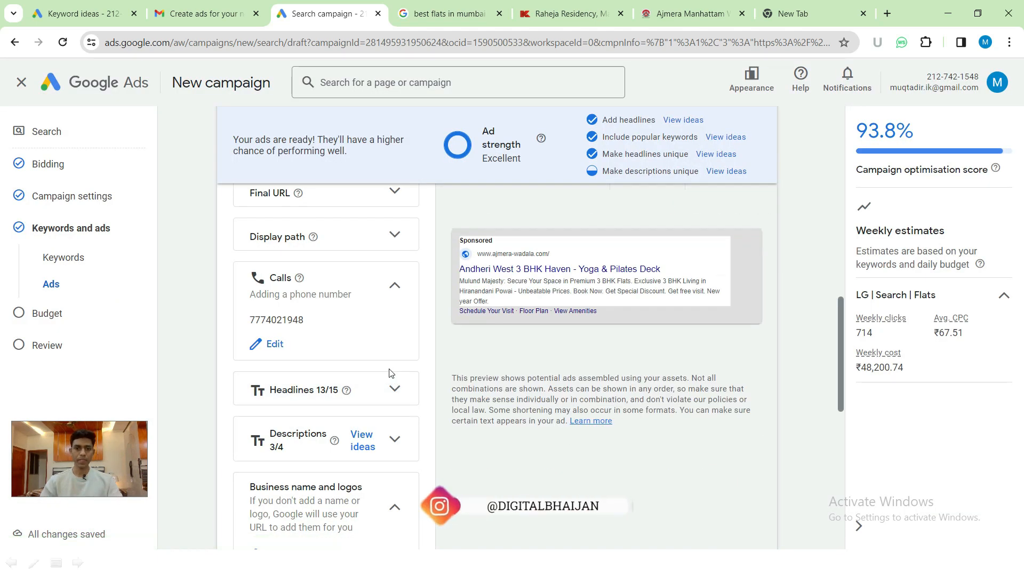
{"action": "scroll", "coordinate": [359, 347], "scroll_direction": "up", "scroll_amount": 1}
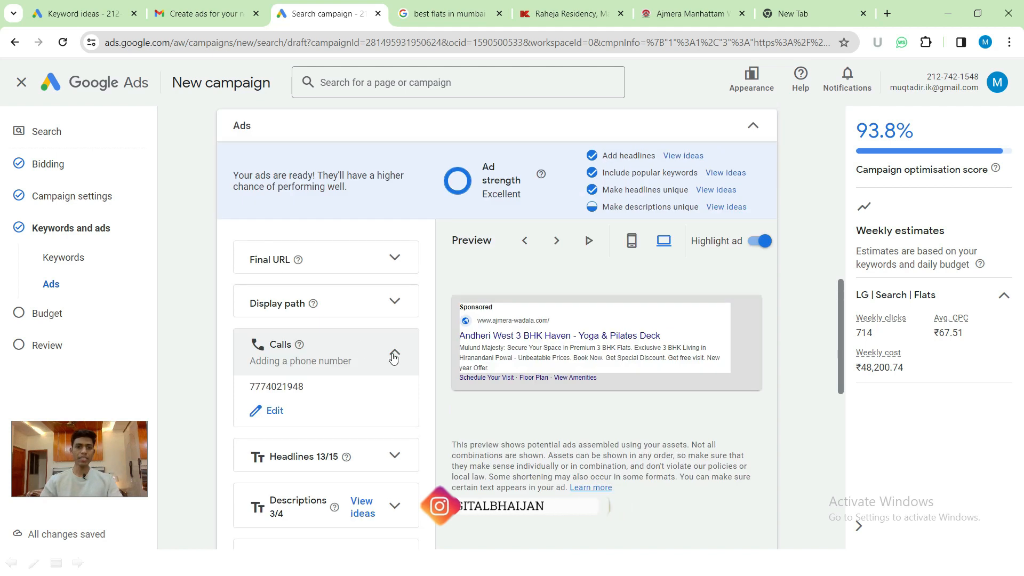
{"action": "left_click", "coordinate": [393, 354]}
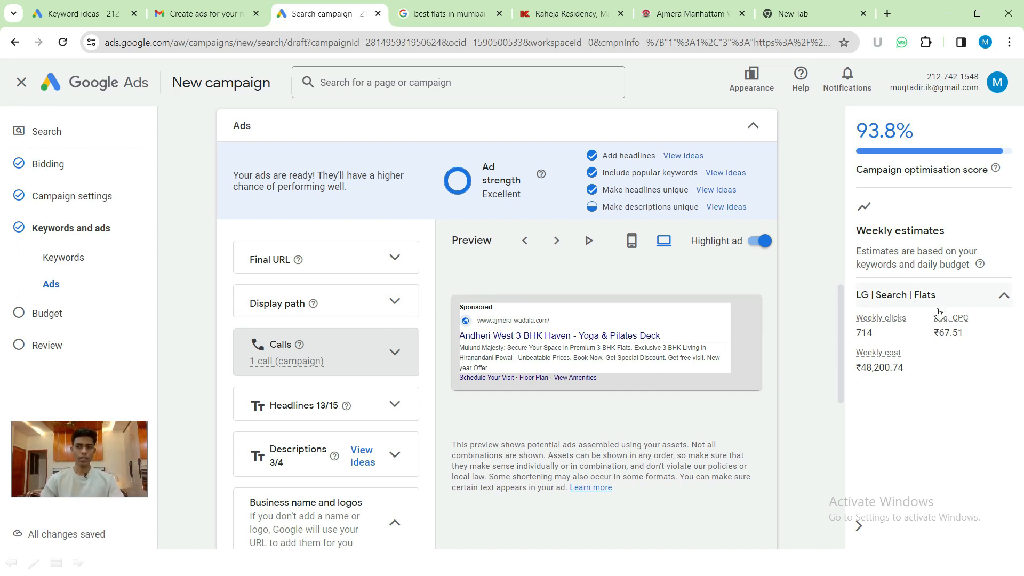
{"action": "left_click", "coordinate": [805, 275]}
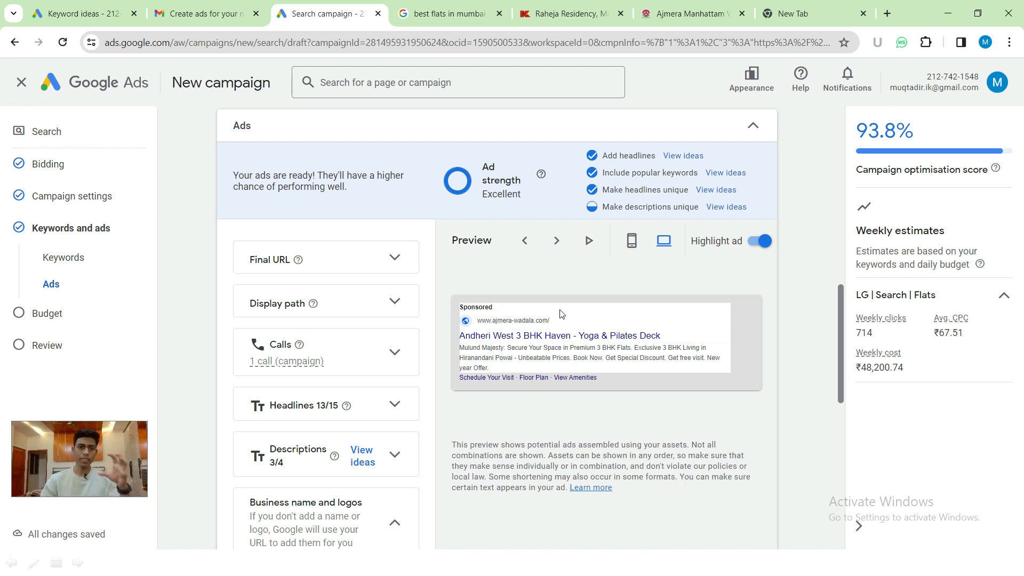
{"action": "scroll", "coordinate": [307, 338], "scroll_direction": "down", "scroll_amount": 10}
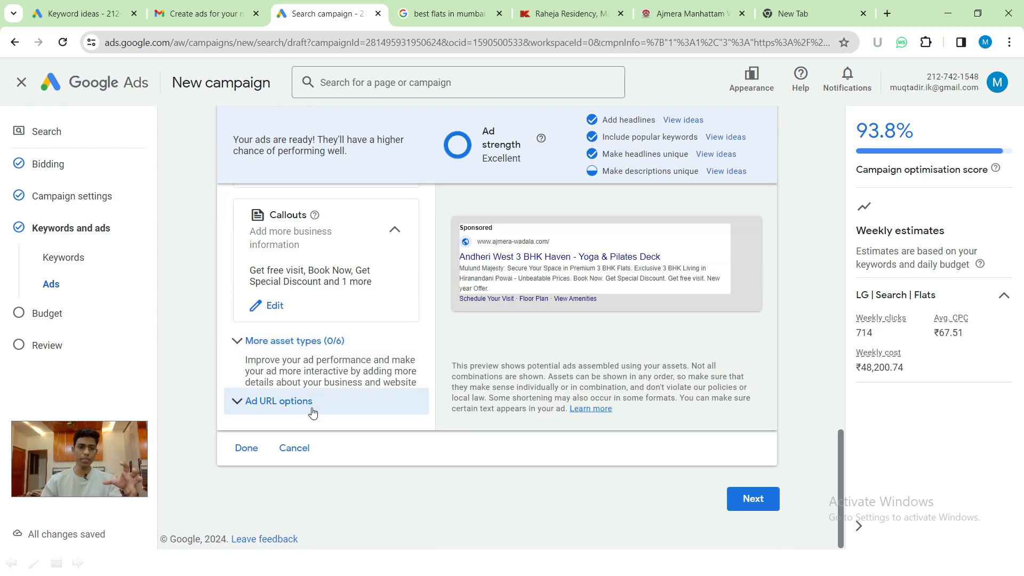
{"action": "scroll", "coordinate": [298, 336], "scroll_direction": "up", "scroll_amount": 4}
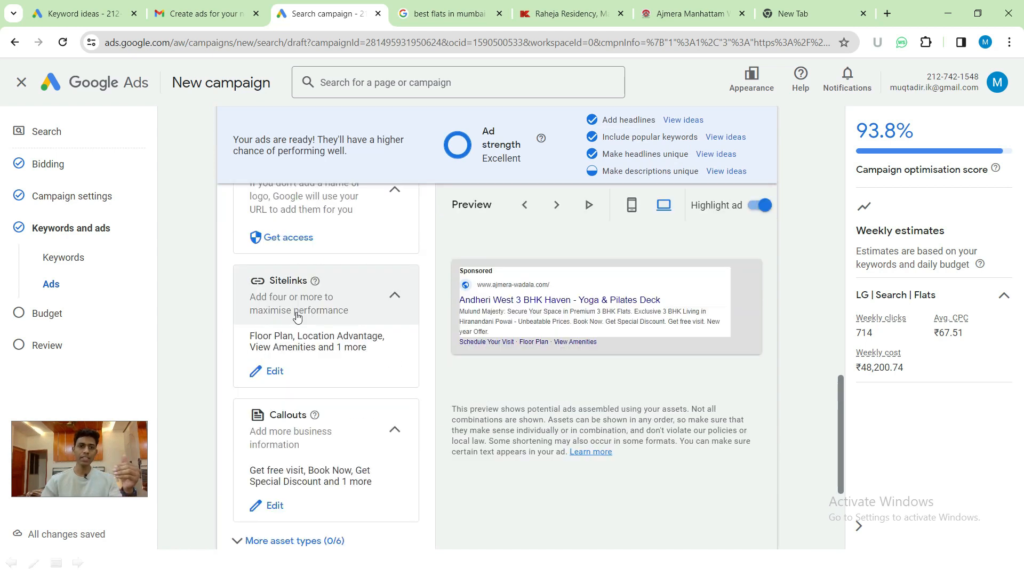
{"action": "scroll", "coordinate": [297, 316], "scroll_direction": "up", "scroll_amount": 4}
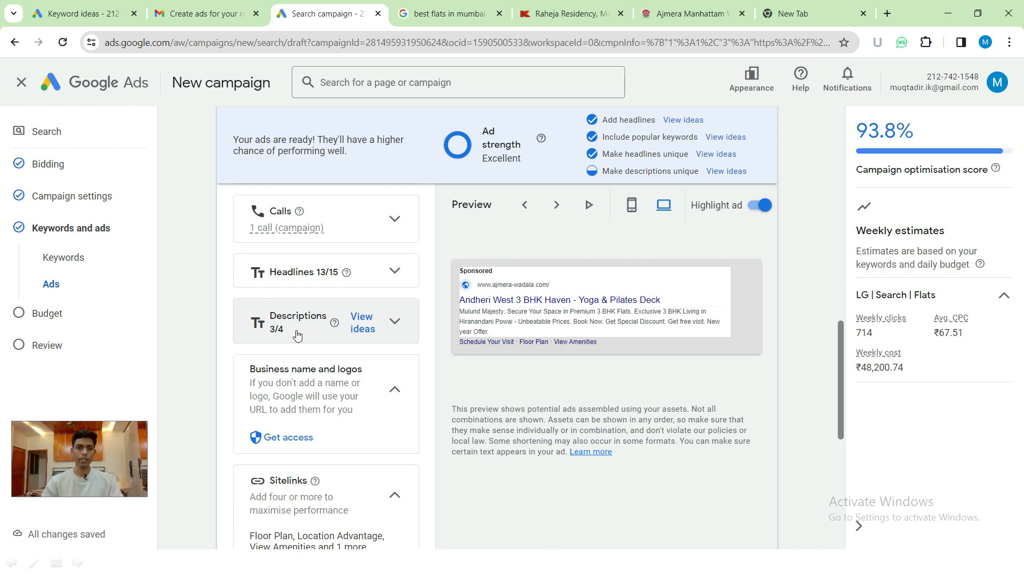
{"action": "scroll", "coordinate": [297, 341], "scroll_direction": "up", "scroll_amount": 1}
{"action": "scroll", "coordinate": [297, 341], "scroll_direction": "down", "scroll_amount": 7}
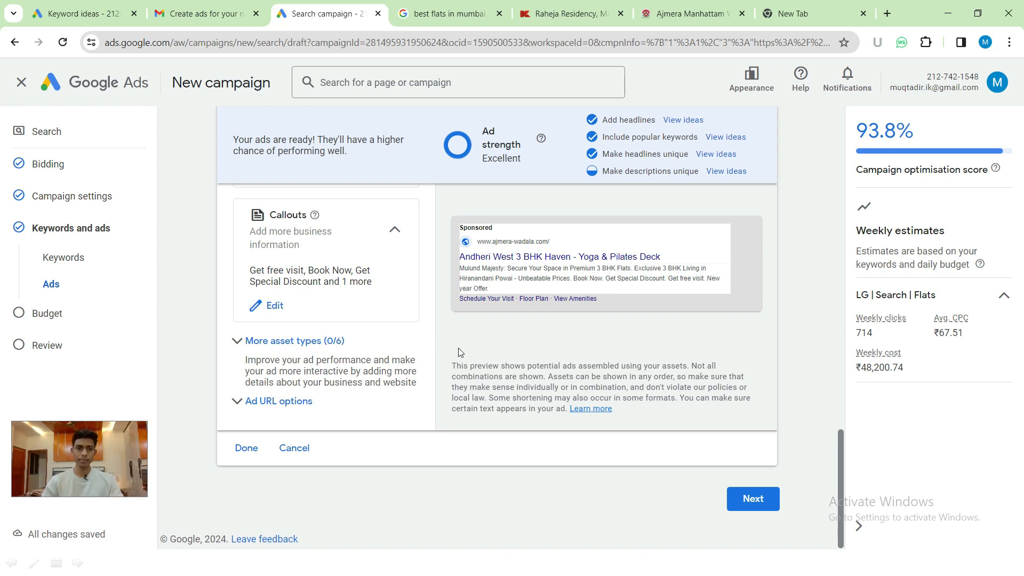
- Finish editing the ad and continue to the Budget step
{"action": "left_click", "coordinate": [245, 447]}
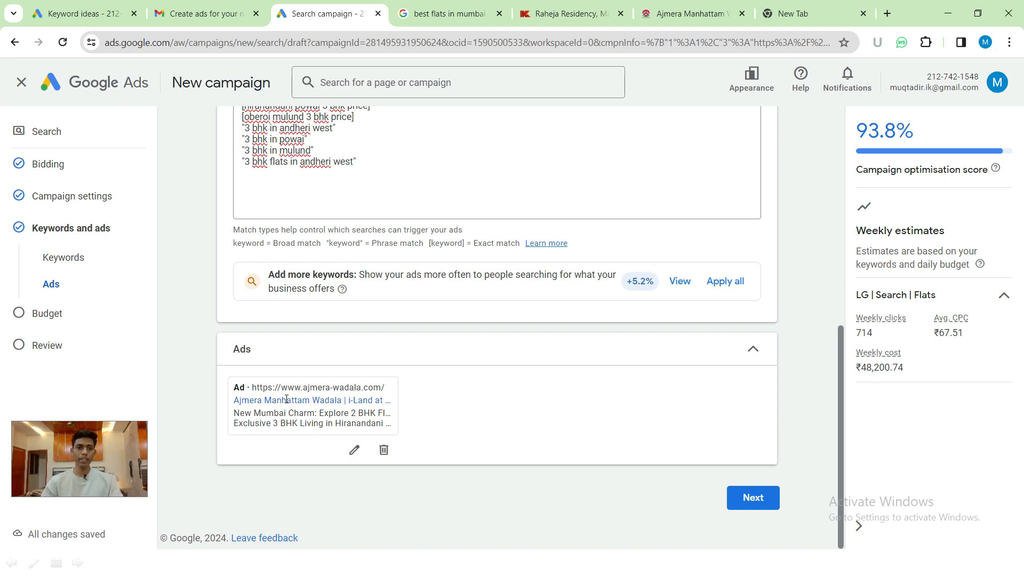
{"action": "scroll", "coordinate": [301, 246], "scroll_direction": "up", "scroll_amount": 3}
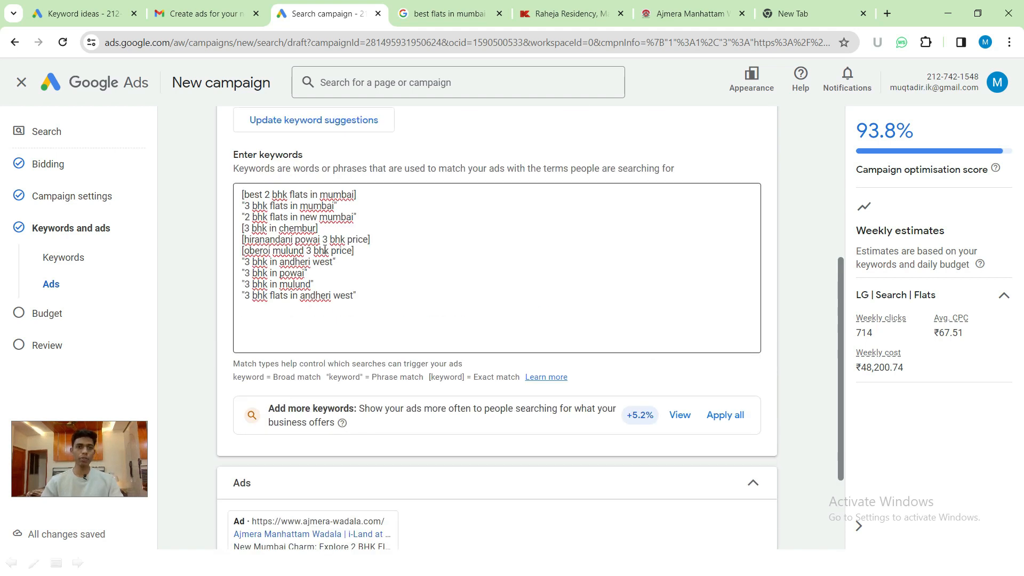
{"action": "scroll", "coordinate": [325, 249], "scroll_direction": "down", "scroll_amount": 3}
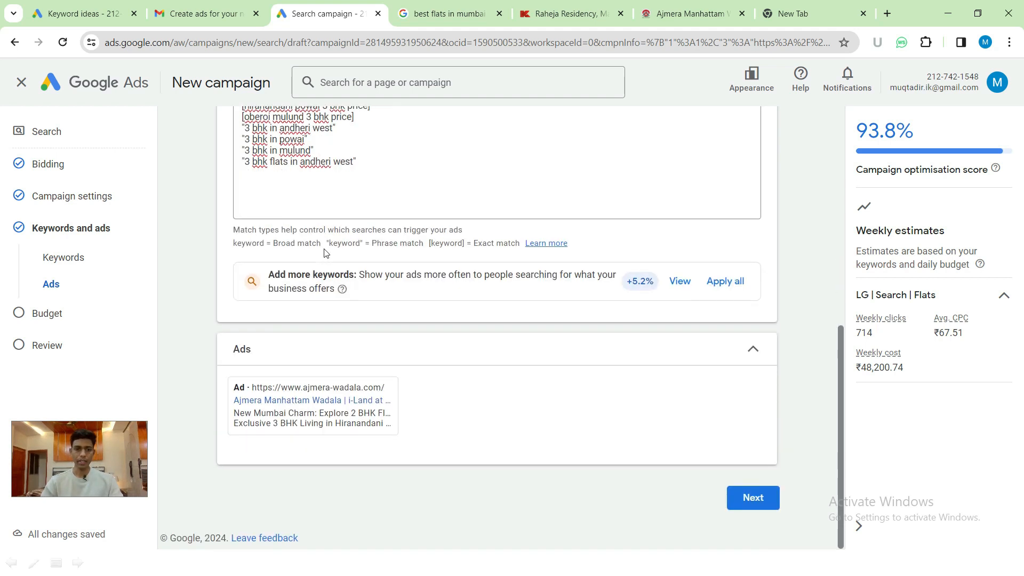
{"action": "left_click", "coordinate": [744, 507]}
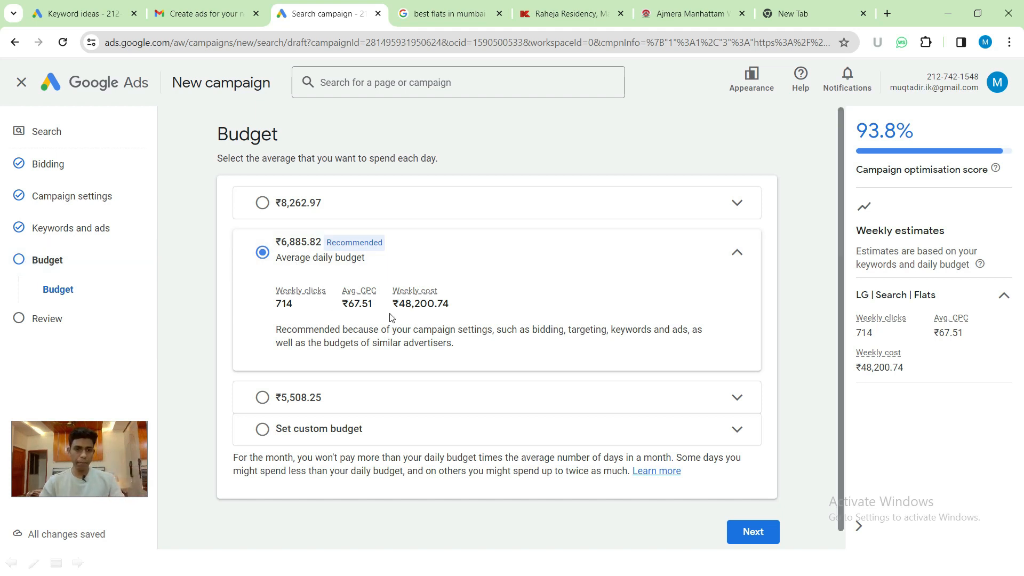
- Review the recommended ₹6,885.82 budget's weekly cost estimate, then choose Set custom budget
{"action": "left_click_drag", "start_coordinate": [400, 304], "coordinate": [438, 303]}
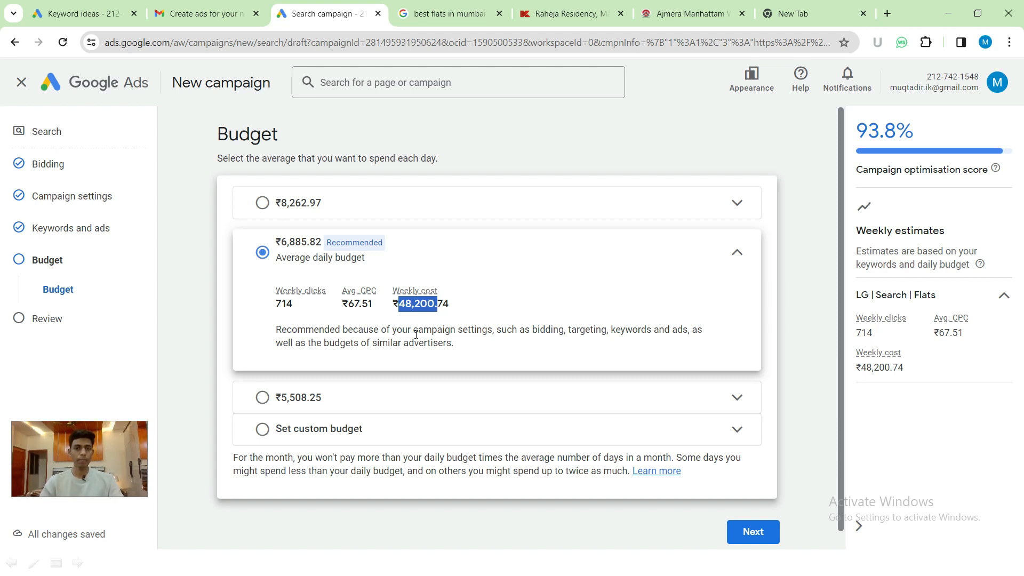
{"action": "scroll", "coordinate": [416, 334], "scroll_direction": "down", "scroll_amount": 1}
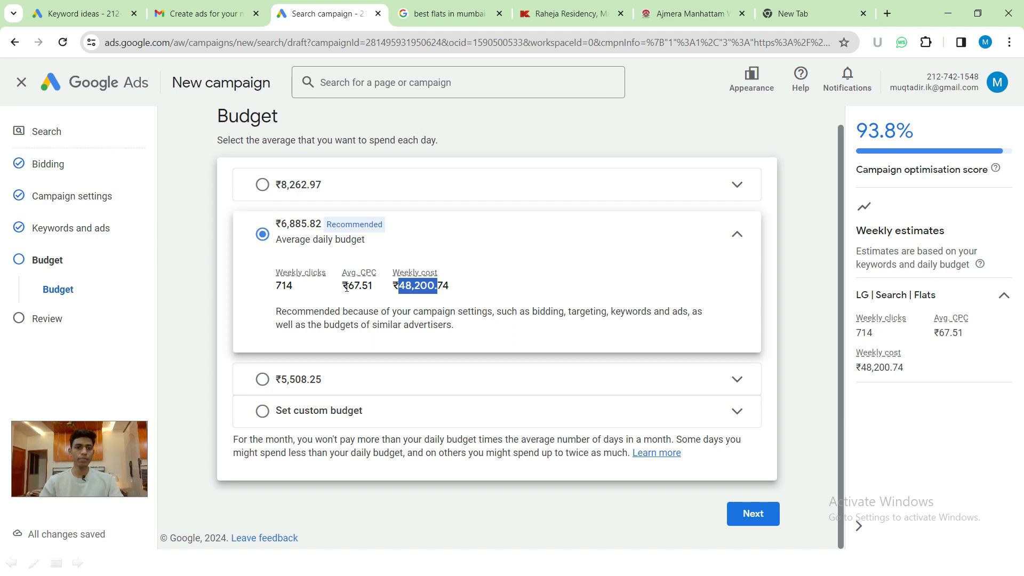
{"action": "left_click", "coordinate": [263, 411]}
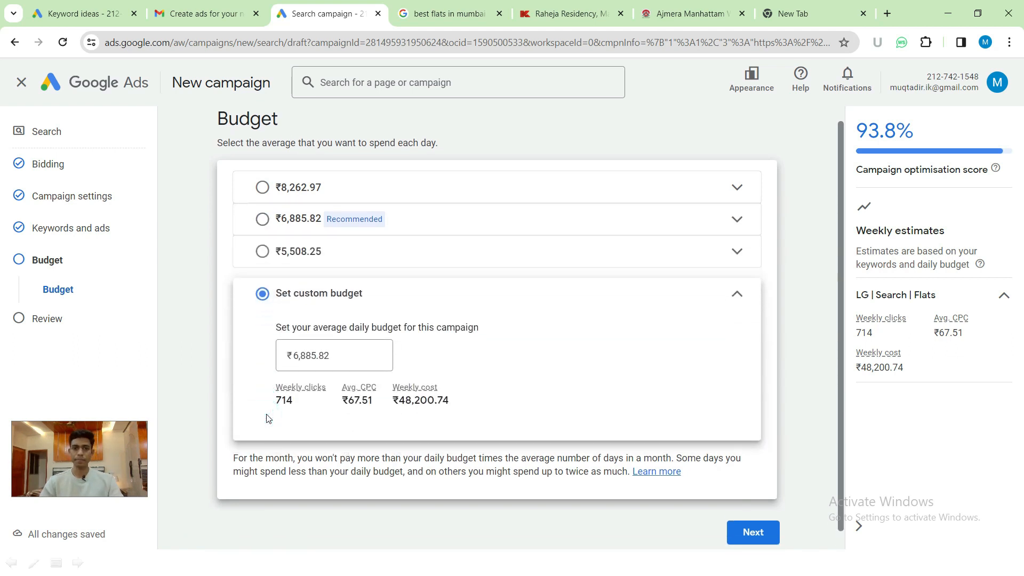
- Try a trial custom daily budget of 500.00 and check its 204 weekly clicks estimate
{"action": "left_click", "coordinate": [318, 354]}
{"action": "left_click_drag", "start_coordinate": [343, 354], "coordinate": [293, 363]}
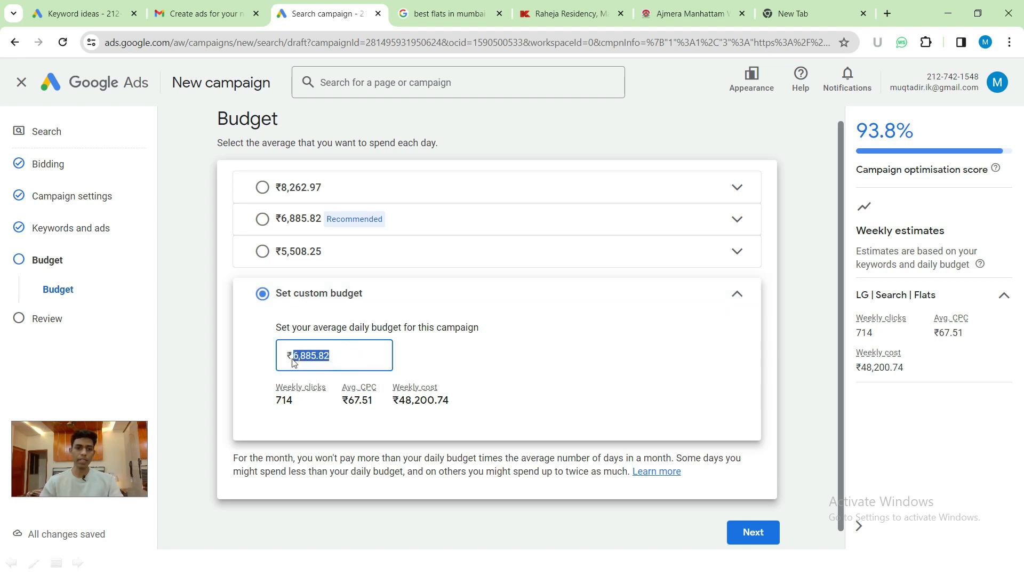
{"action": "type", "text": "500"}
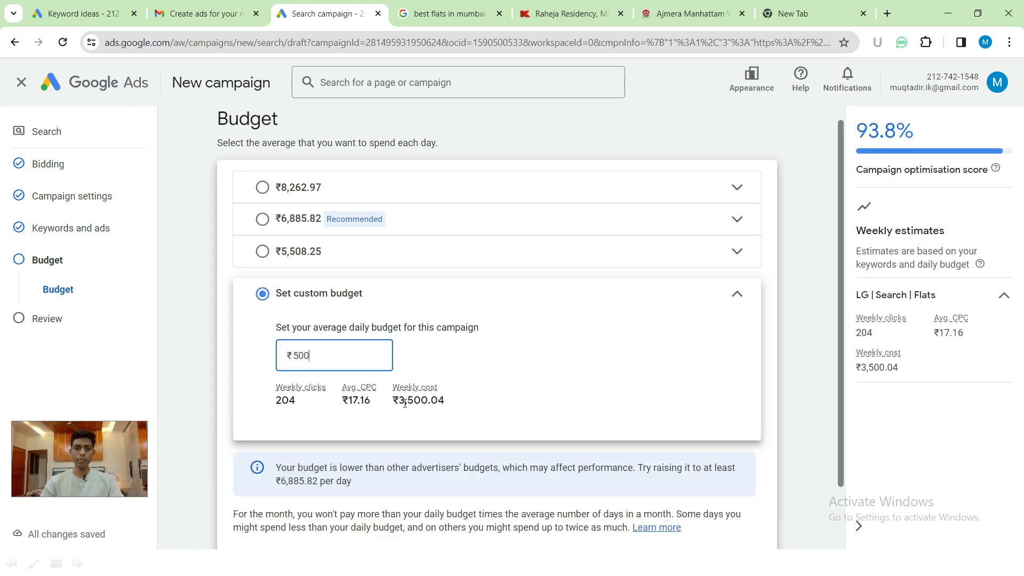
{"action": "left_click_drag", "start_coordinate": [398, 399], "coordinate": [441, 399]}
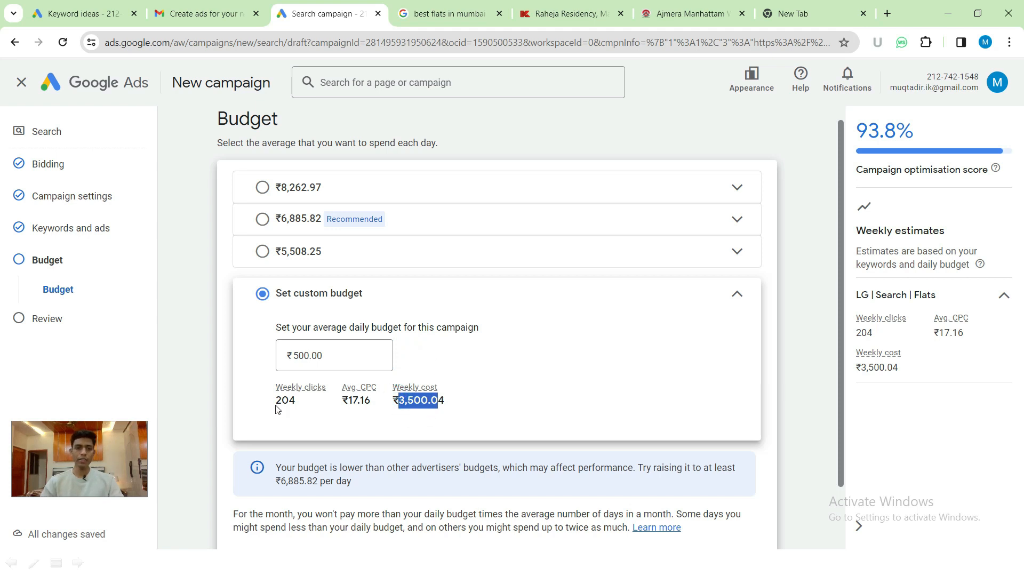
{"action": "double_click", "coordinate": [277, 401]}
{"action": "left_click", "coordinate": [251, 344]}
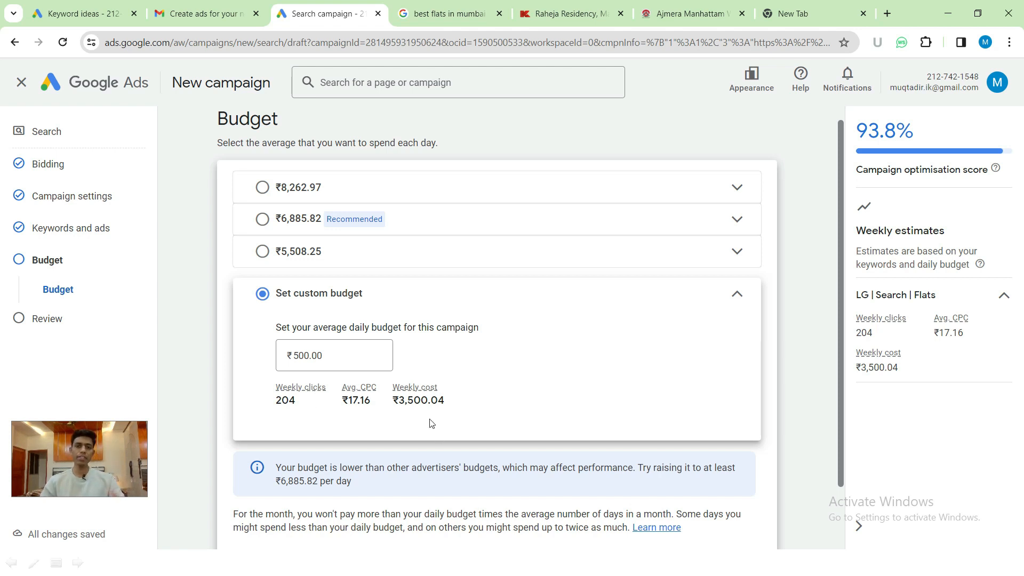
- Change the daily budget to ₹800, note the 257 weekly clicks, and go to Review
{"action": "left_click", "coordinate": [297, 356]}
{"action": "double_click", "coordinate": [296, 355]}
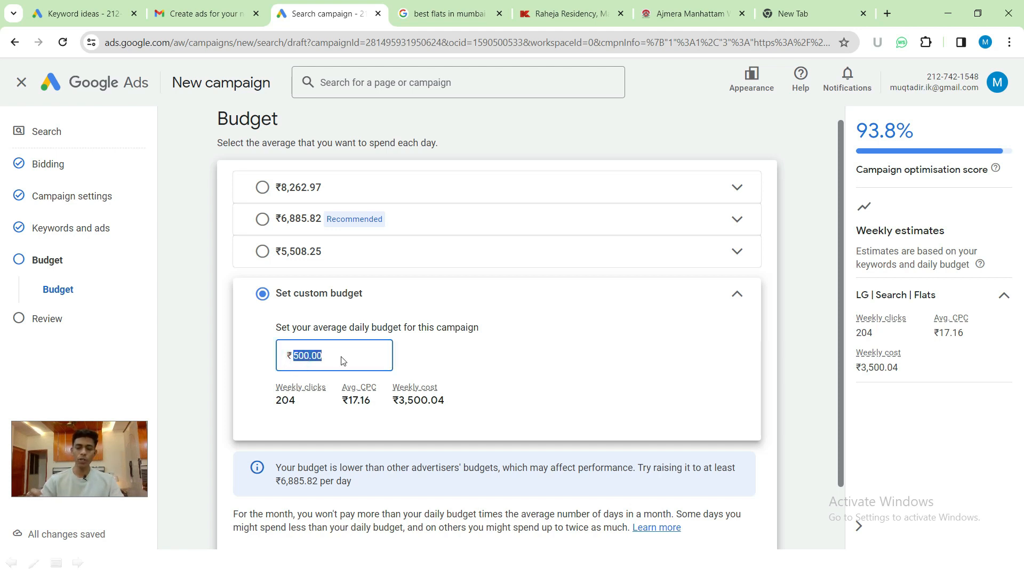
{"action": "type", "text": "800"}
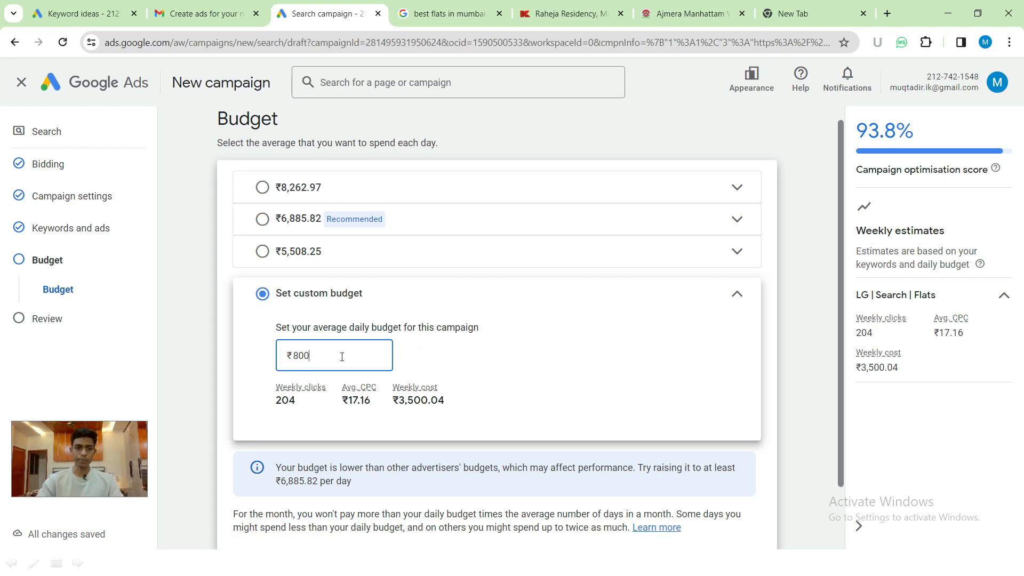
{"action": "left_click", "coordinate": [246, 349]}
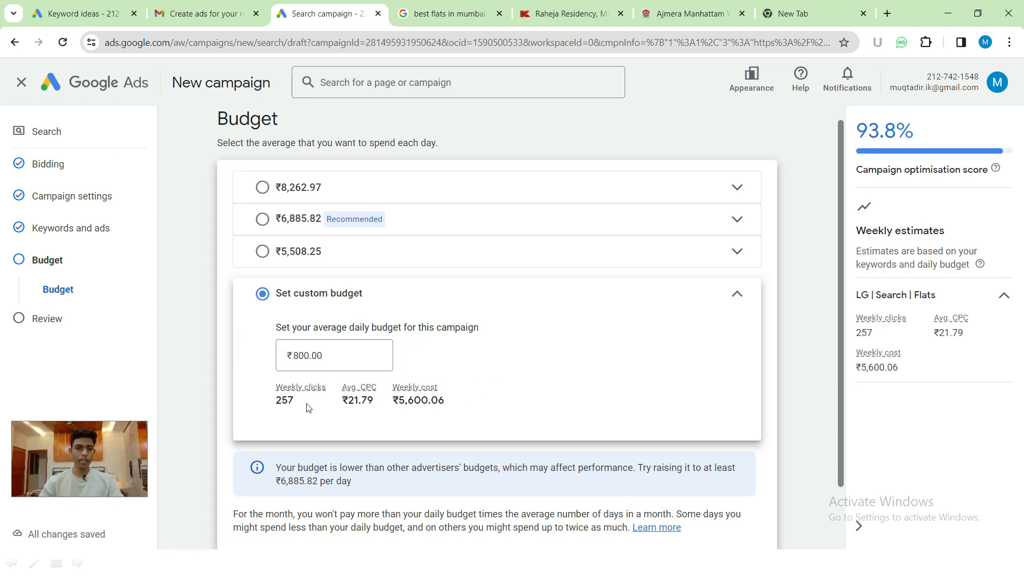
{"action": "double_click", "coordinate": [279, 401]}
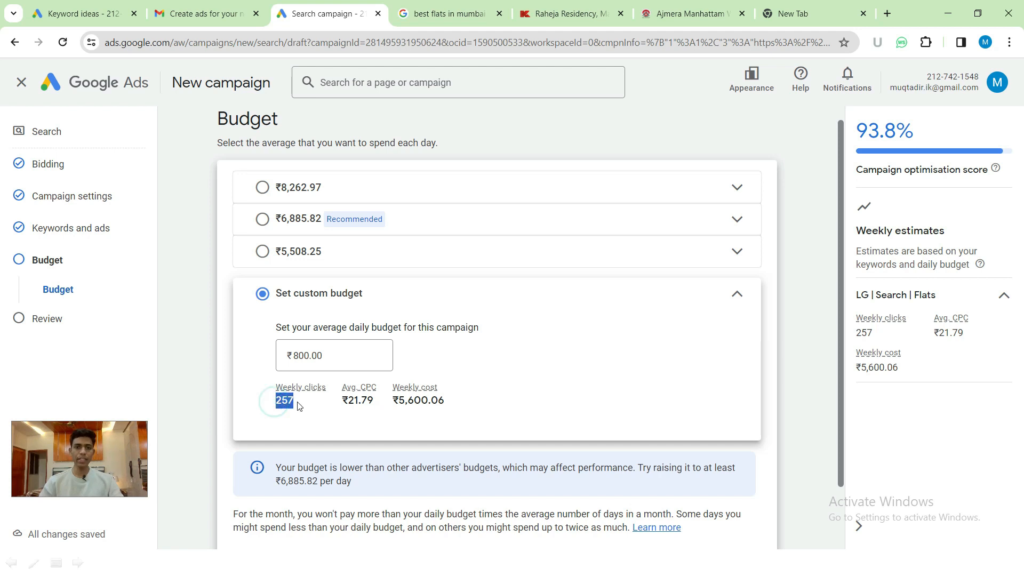
{"action": "left_click", "coordinate": [260, 361]}
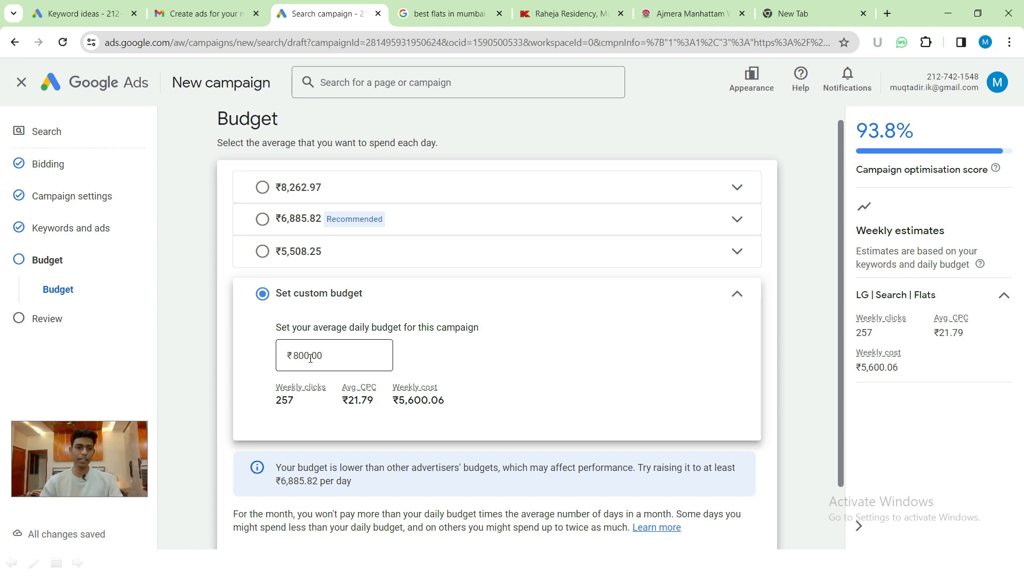
{"action": "scroll", "coordinate": [310, 358], "scroll_direction": "down", "scroll_amount": 2}
{"action": "left_click", "coordinate": [757, 514]}
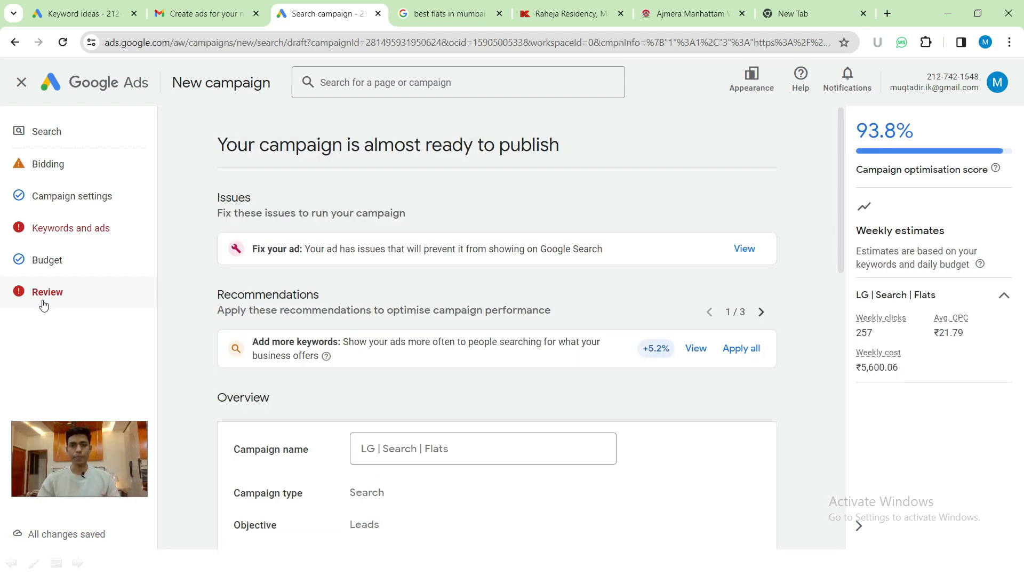
{"action": "scroll", "coordinate": [281, 231], "scroll_direction": "down", "scroll_amount": 1}
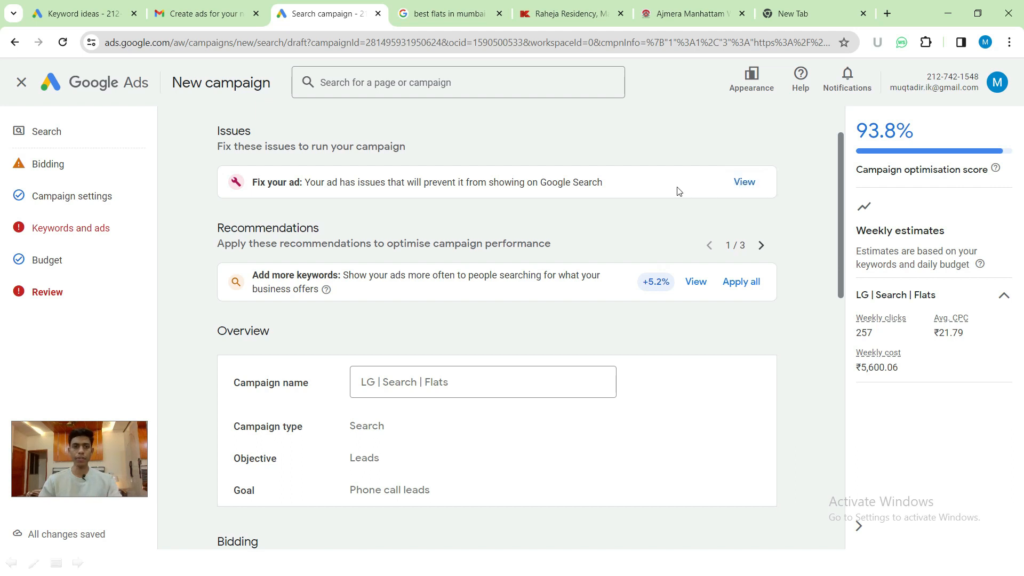
{"action": "scroll", "coordinate": [437, 273], "scroll_direction": "down", "scroll_amount": 1}
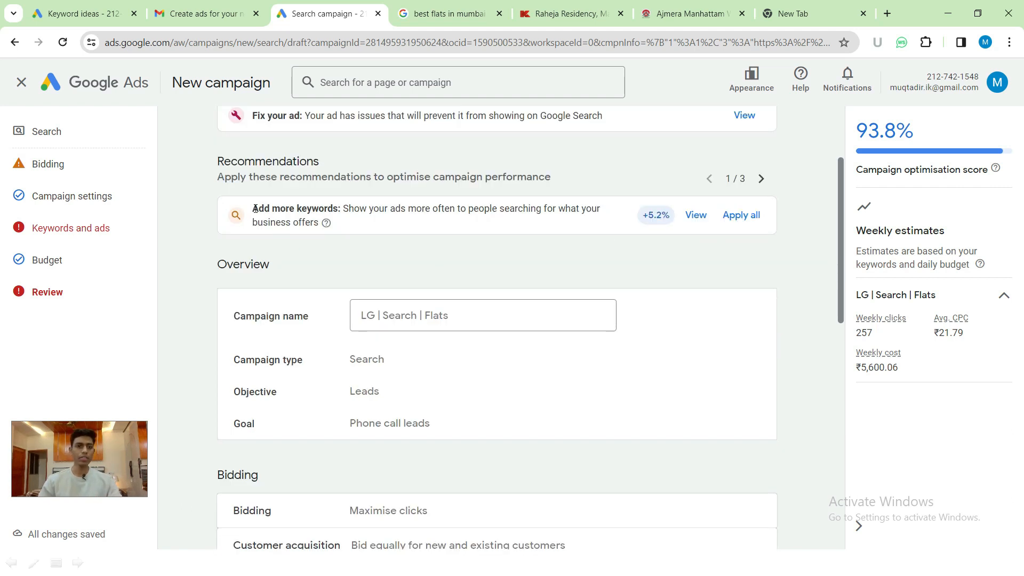
{"action": "left_click_drag", "start_coordinate": [255, 208], "coordinate": [335, 209]}
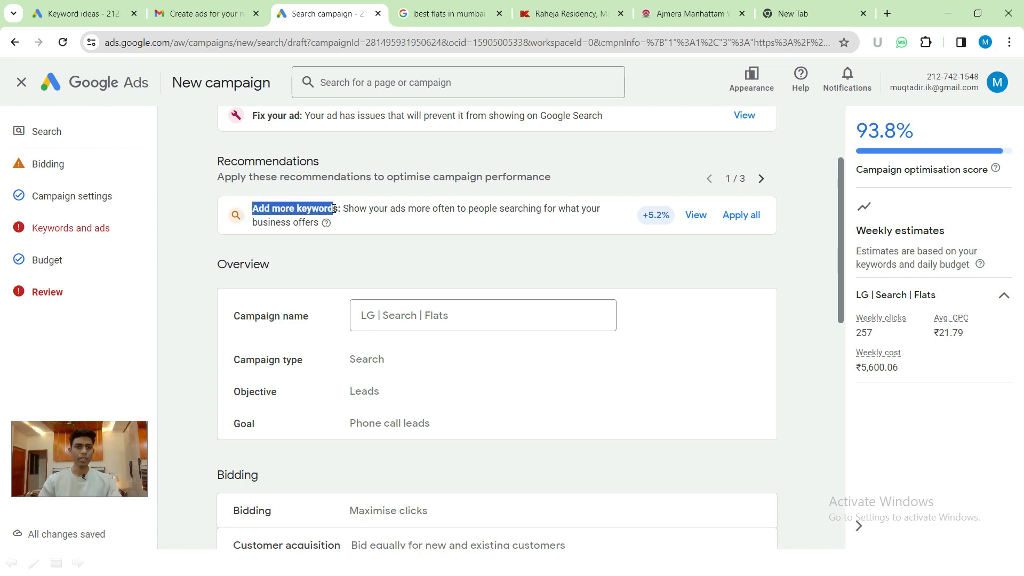
{"action": "left_click_drag", "start_coordinate": [193, 161], "coordinate": [366, 172]}
{"action": "left_click", "coordinate": [366, 173]}
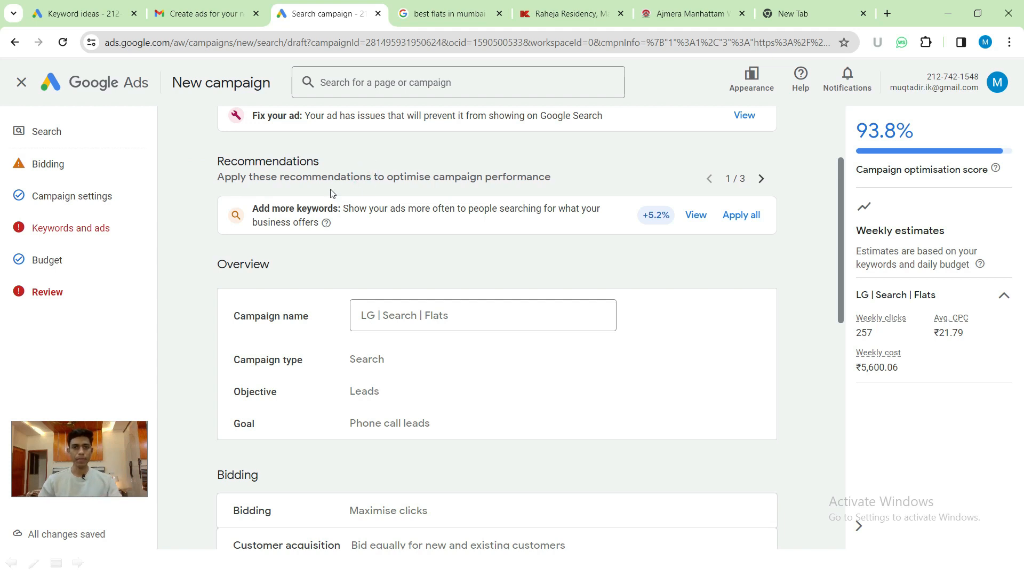
{"action": "left_click_drag", "start_coordinate": [256, 209], "coordinate": [374, 209]}
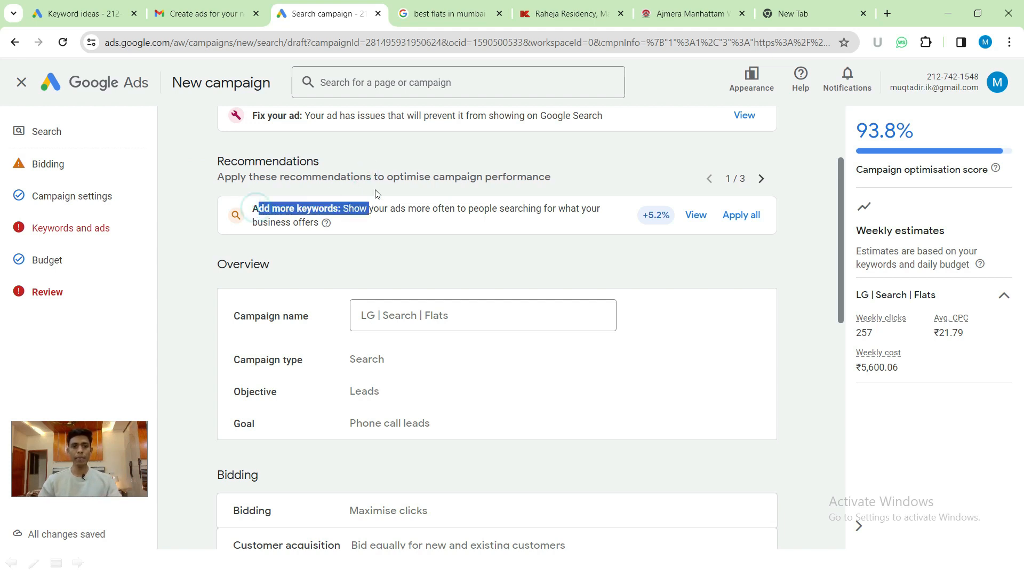
{"action": "left_click", "coordinate": [377, 177]}
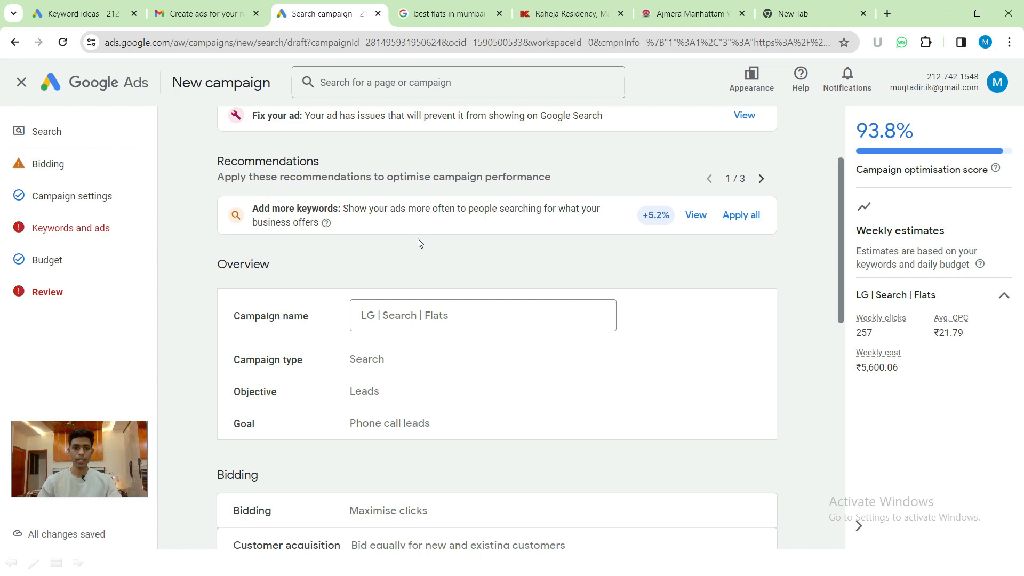
{"action": "scroll", "coordinate": [420, 243], "scroll_direction": "down", "scroll_amount": 3}
{"action": "scroll", "coordinate": [271, 270], "scroll_direction": "down", "scroll_amount": 3}
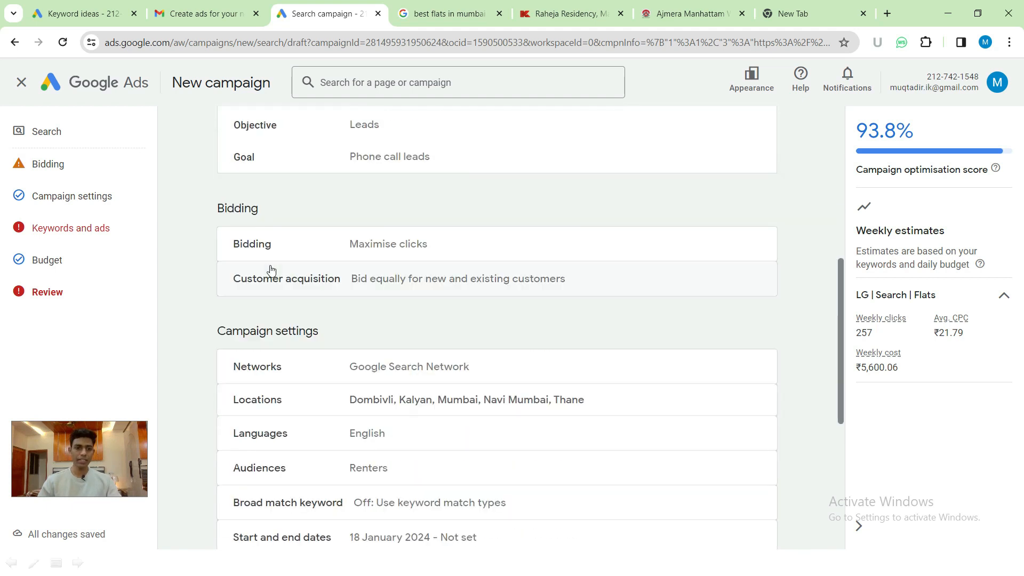
{"action": "scroll", "coordinate": [350, 264], "scroll_direction": "down", "scroll_amount": 6}
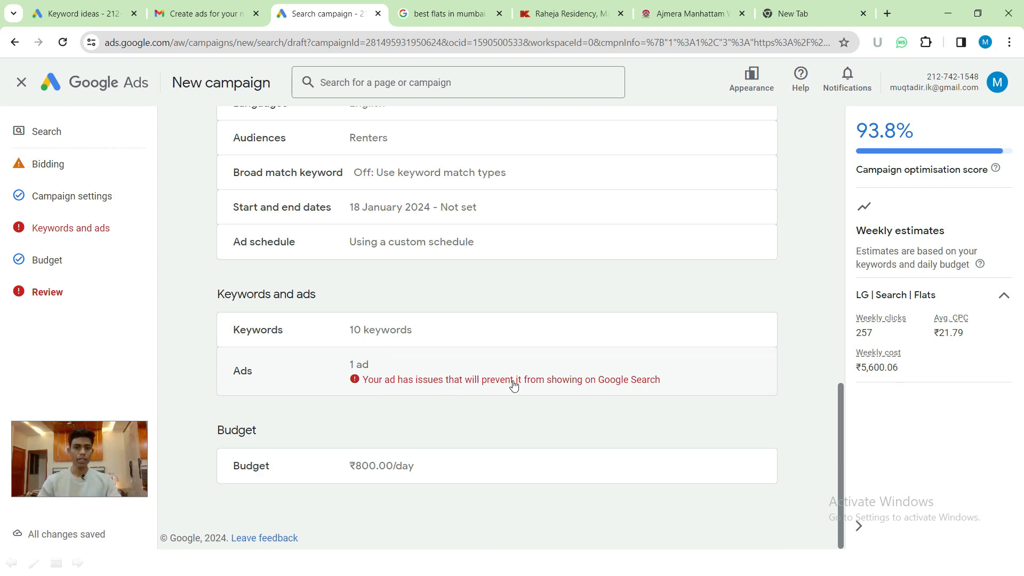
{"action": "left_click", "coordinate": [464, 380]}
{"action": "left_click", "coordinate": [393, 373]}
{"action": "scroll", "coordinate": [375, 372], "scroll_direction": "up", "scroll_amount": 10}
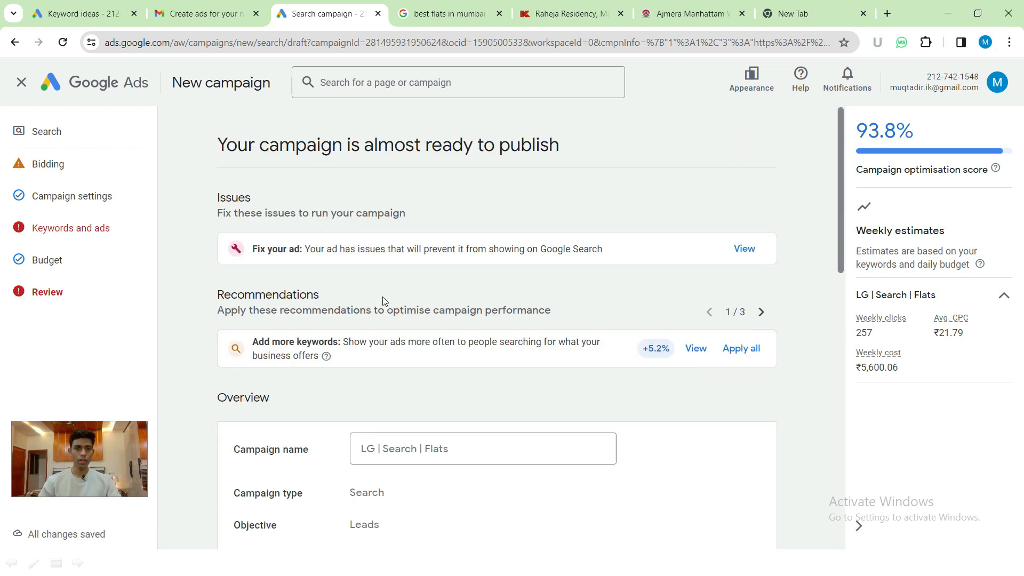
{"action": "left_click", "coordinate": [758, 250]}
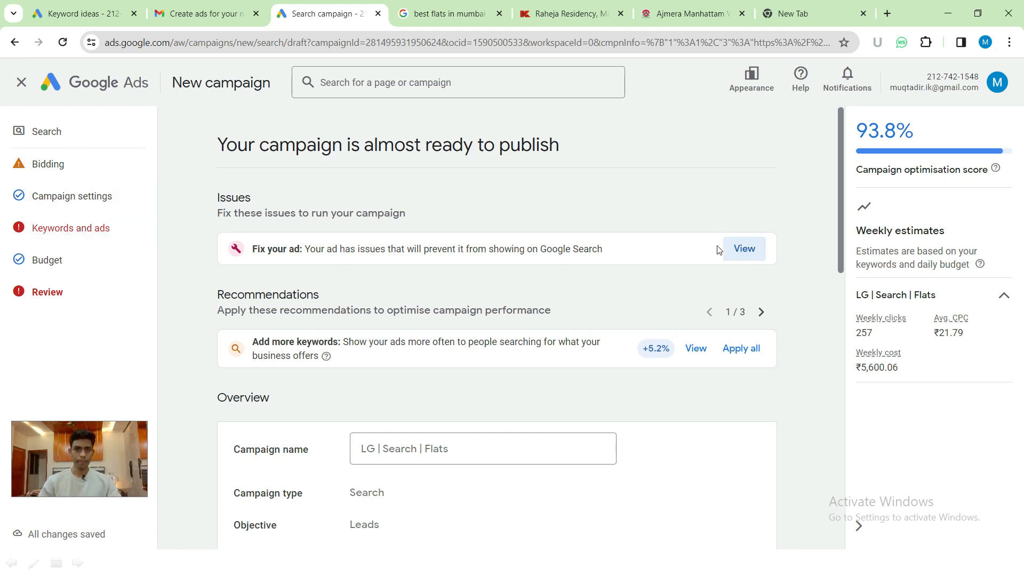
{"action": "left_click", "coordinate": [750, 253]}
{"action": "left_click", "coordinate": [745, 250]}
{"action": "scroll", "coordinate": [603, 229], "scroll_direction": "down", "scroll_amount": 8}
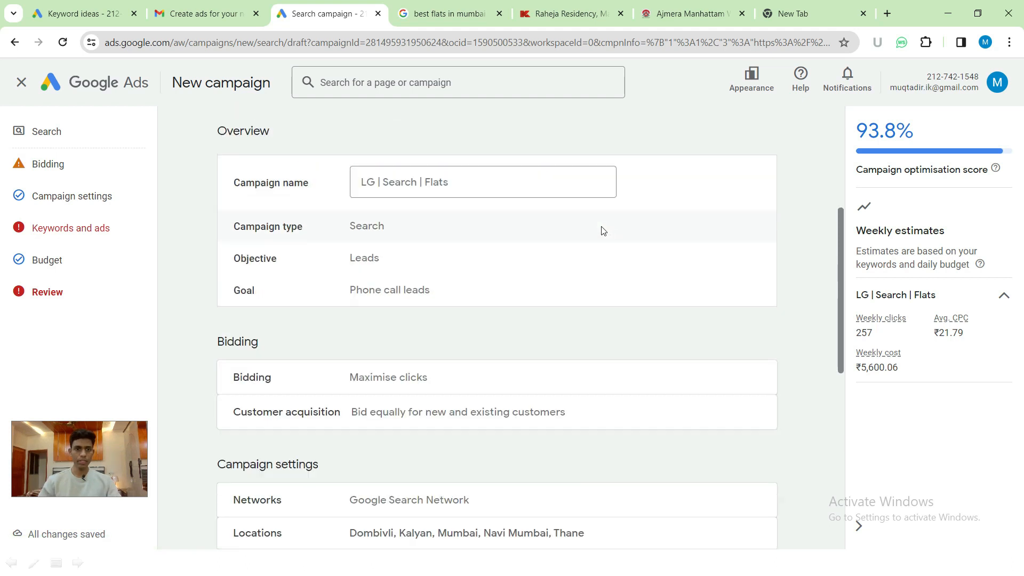
{"action": "scroll", "coordinate": [581, 255], "scroll_direction": "down", "scroll_amount": 5}
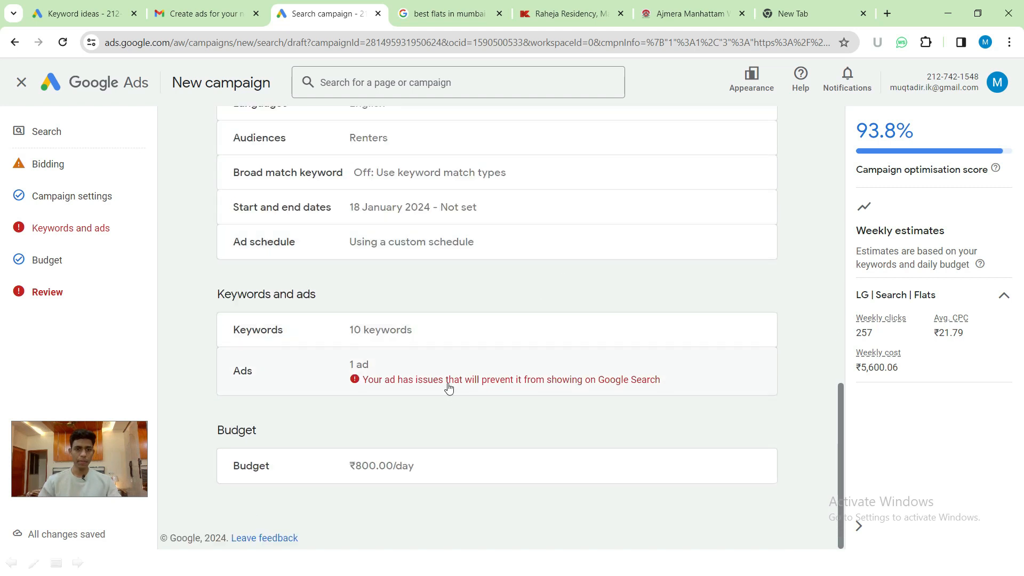
{"action": "scroll", "coordinate": [448, 387], "scroll_direction": "up", "scroll_amount": 9}
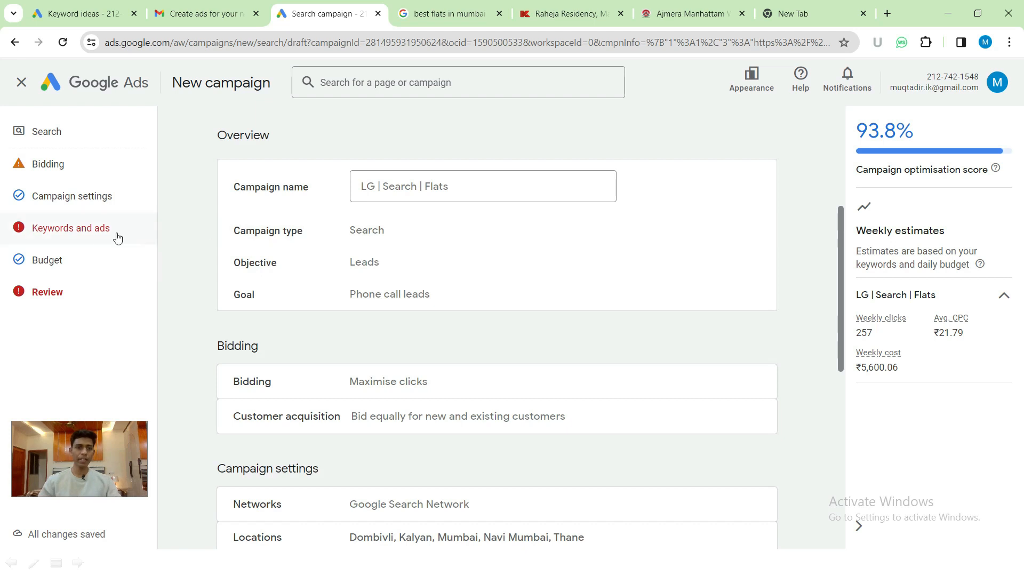
{"action": "left_click", "coordinate": [91, 235]}
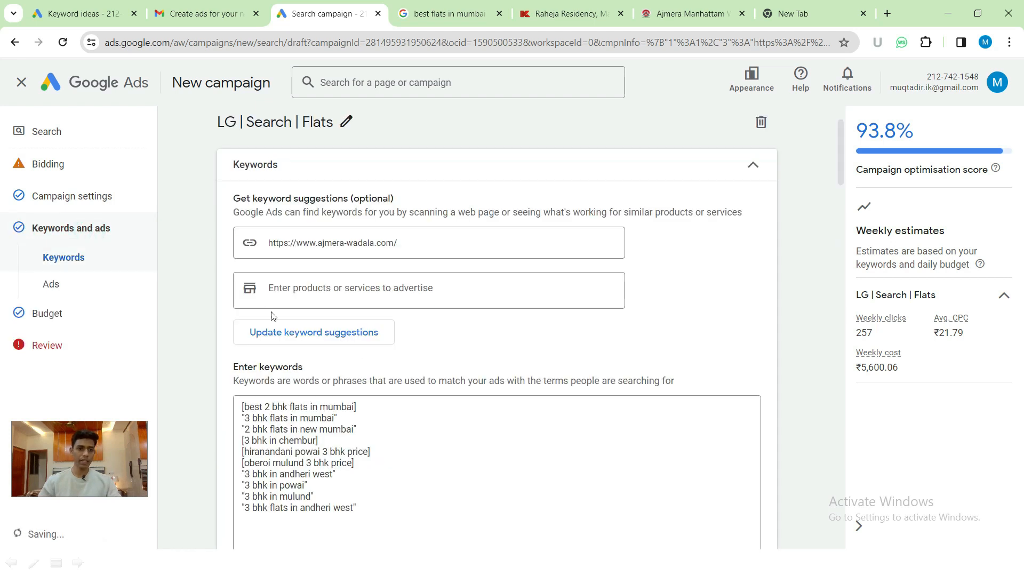
{"action": "scroll", "coordinate": [373, 346], "scroll_direction": "down", "scroll_amount": 8}
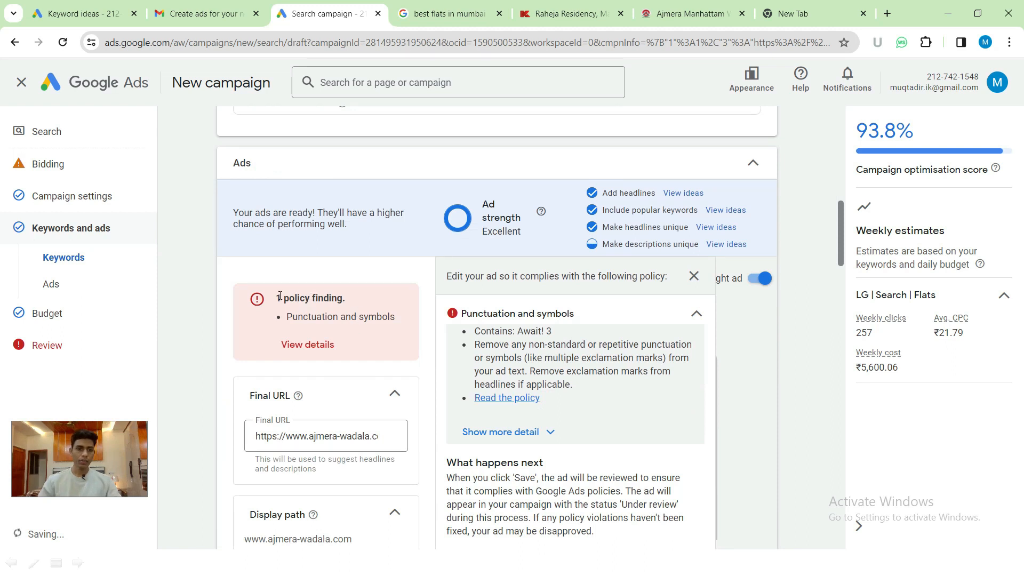
{"action": "left_click_drag", "start_coordinate": [275, 297], "coordinate": [350, 299]}
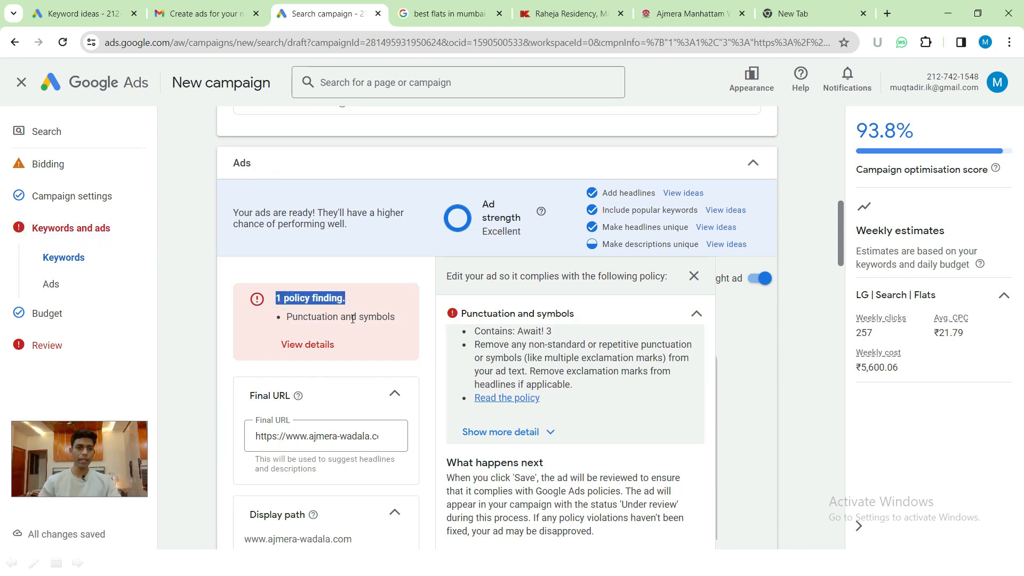
{"action": "left_click", "coordinate": [291, 317]}
{"action": "left_click_drag", "start_coordinate": [293, 318], "coordinate": [388, 317]}
{"action": "scroll", "coordinate": [388, 316], "scroll_direction": "down", "scroll_amount": 2}
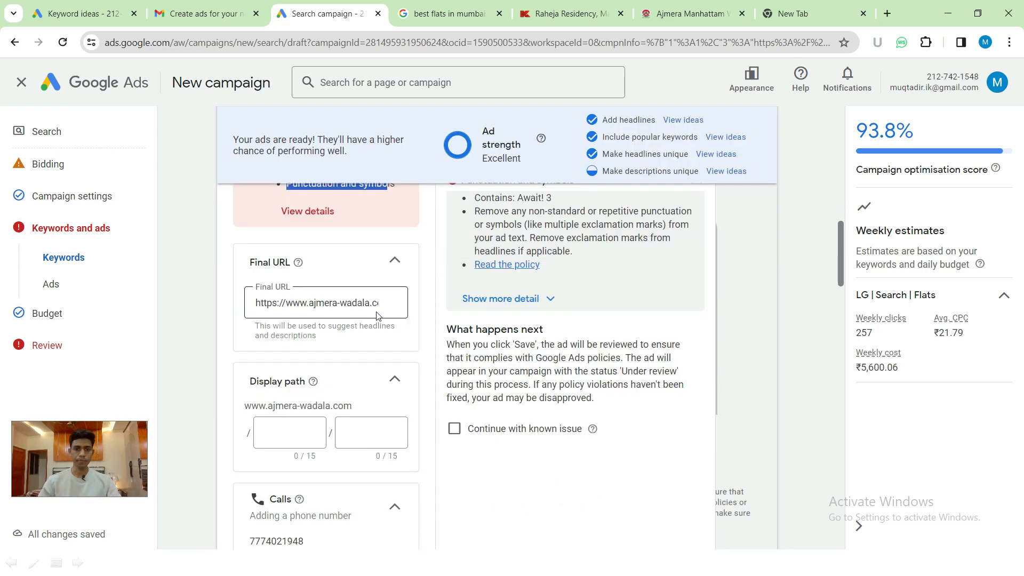
{"action": "scroll", "coordinate": [379, 316], "scroll_direction": "up", "scroll_amount": 1}
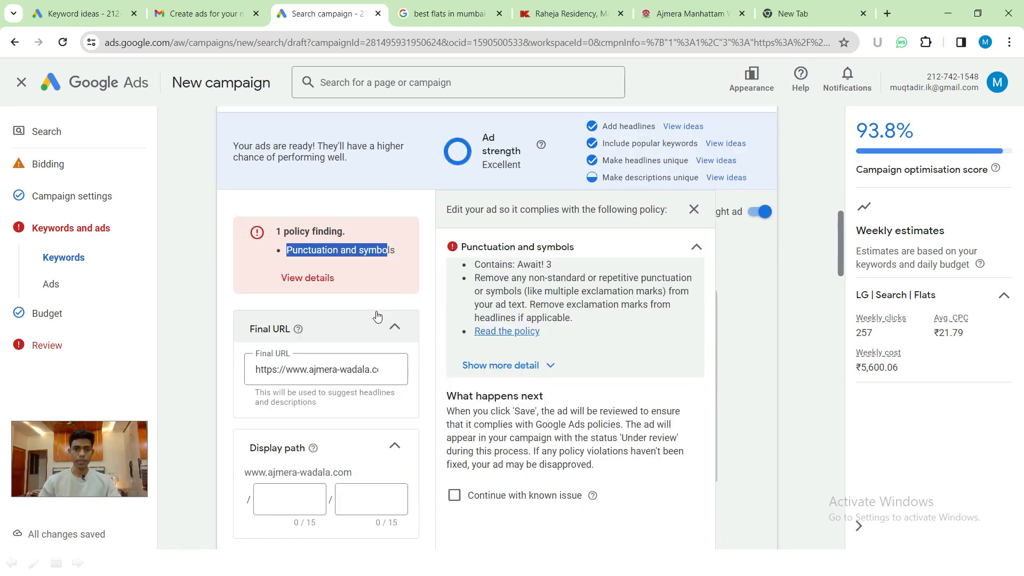
{"action": "left_click", "coordinate": [476, 269]}
{"action": "left_click_drag", "start_coordinate": [477, 269], "coordinate": [500, 265]}
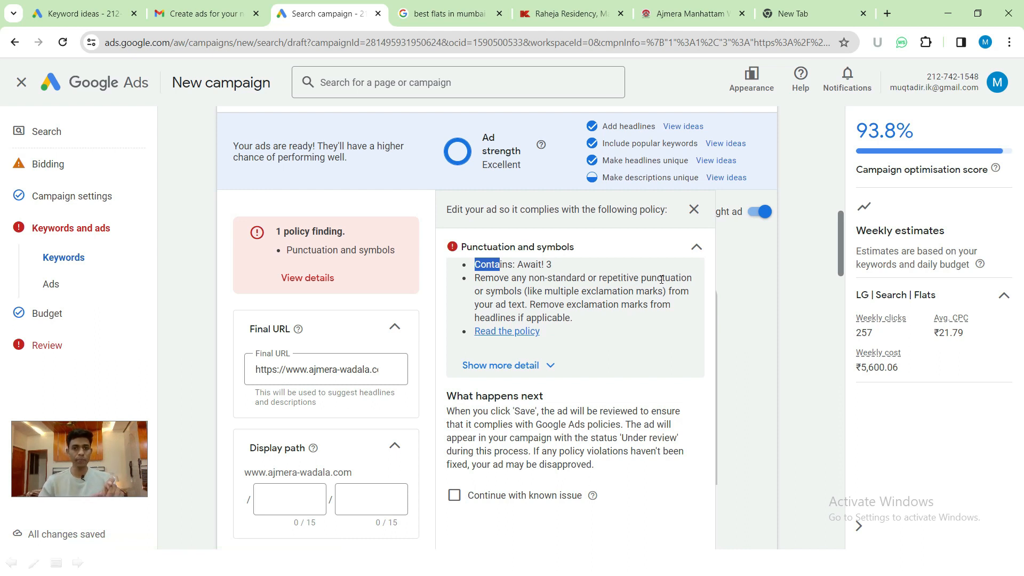
{"action": "left_click", "coordinate": [533, 265]}
{"action": "double_click", "coordinate": [533, 265]}
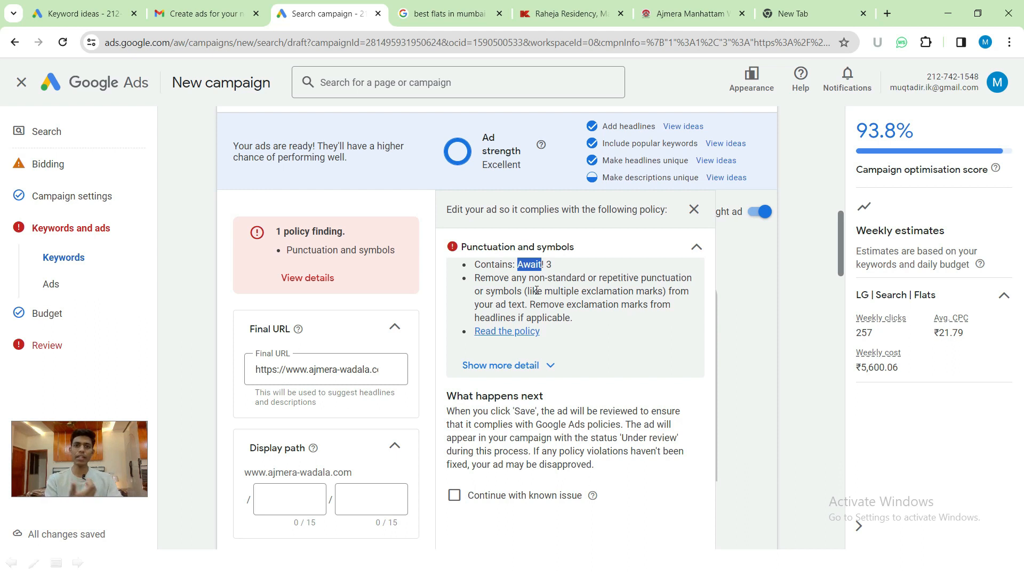
{"action": "scroll", "coordinate": [293, 375], "scroll_direction": "down", "scroll_amount": 5}
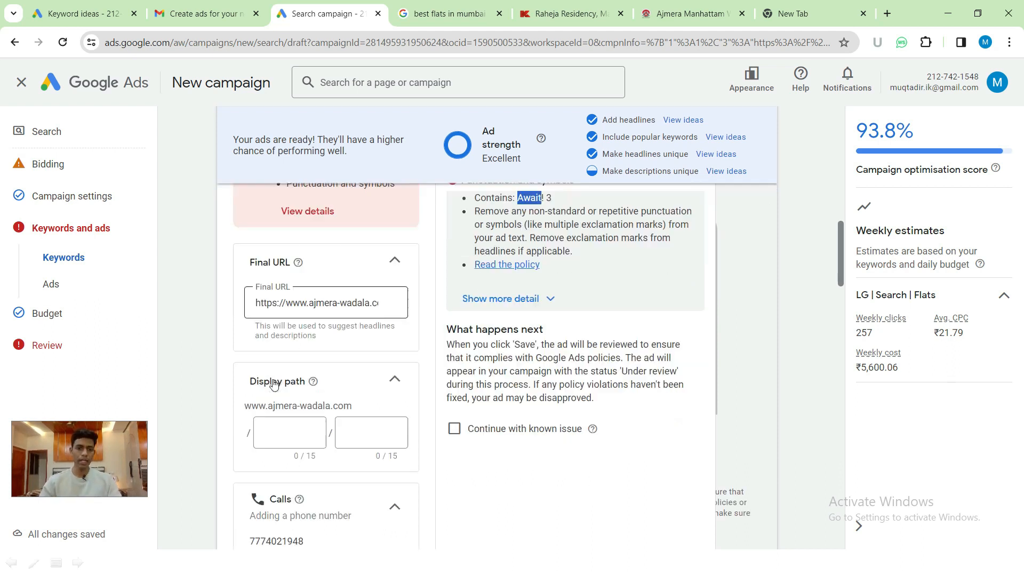
- Scroll to the headlines and select text in the 'Andheri West 3 BHK Marvel' headline
{"action": "scroll", "coordinate": [296, 373], "scroll_direction": "down", "scroll_amount": 5}
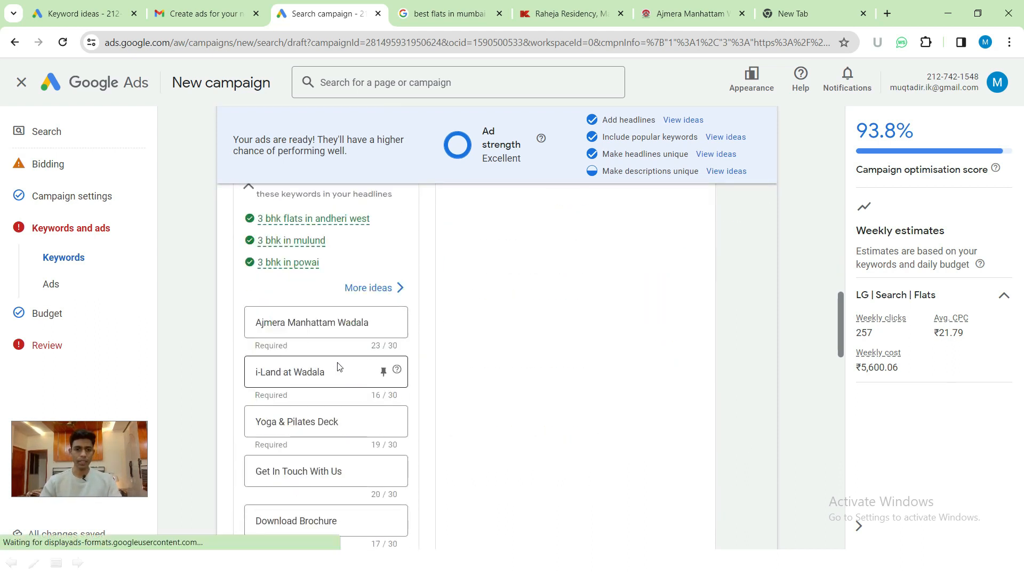
{"action": "scroll", "coordinate": [338, 367], "scroll_direction": "down", "scroll_amount": 3}
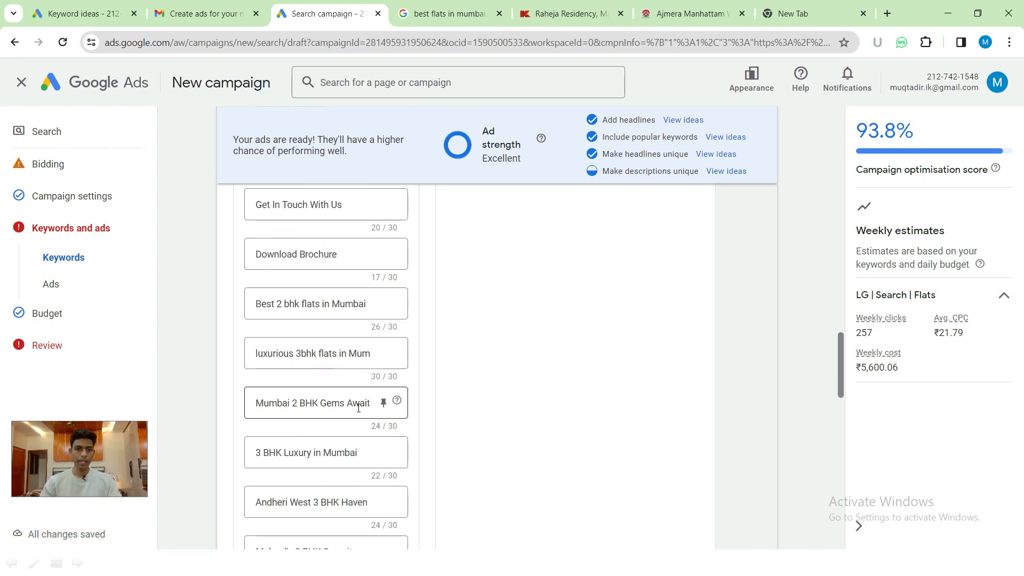
{"action": "scroll", "coordinate": [359, 408], "scroll_direction": "down", "scroll_amount": 5}
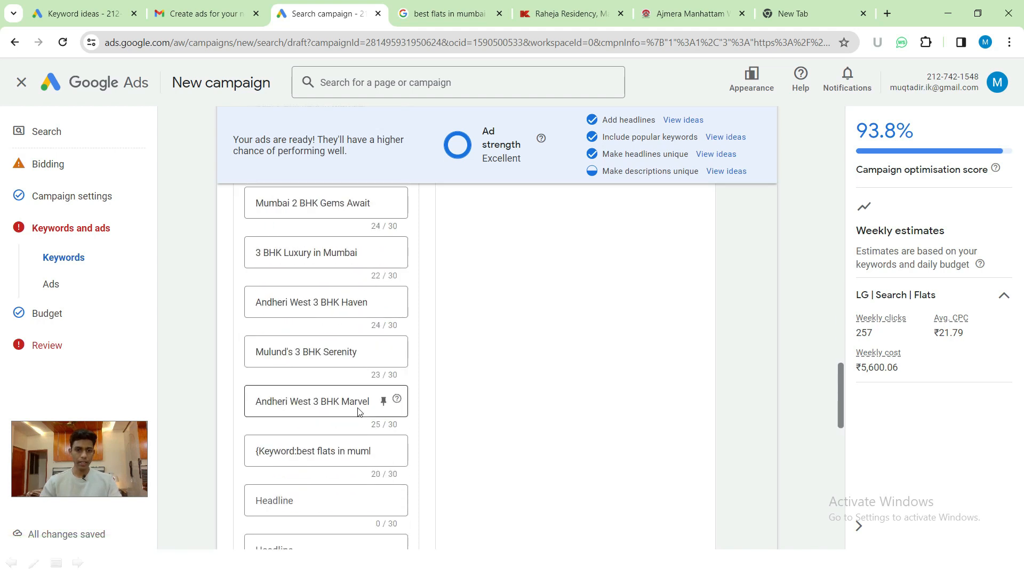
{"action": "left_click", "coordinate": [368, 335]}
{"action": "left_click_drag", "start_coordinate": [369, 334], "coordinate": [395, 326]}
{"action": "scroll", "coordinate": [330, 374], "scroll_direction": "down", "scroll_amount": 1}
{"action": "left_click_drag", "start_coordinate": [323, 318], "coordinate": [247, 320]}
{"action": "scroll", "coordinate": [328, 324], "scroll_direction": "up", "scroll_amount": 1}
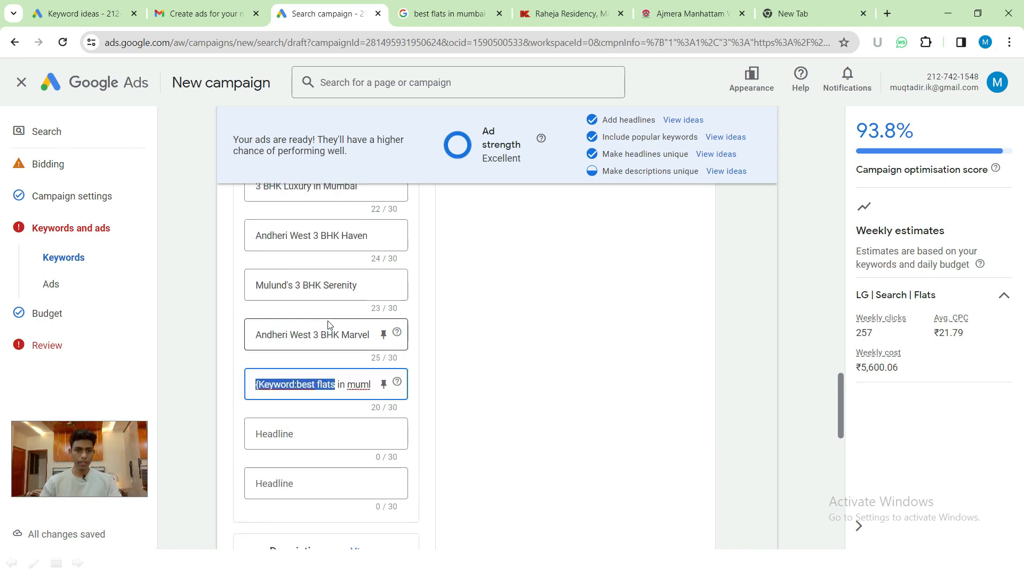
{"action": "scroll", "coordinate": [343, 288], "scroll_direction": "up", "scroll_amount": 3}
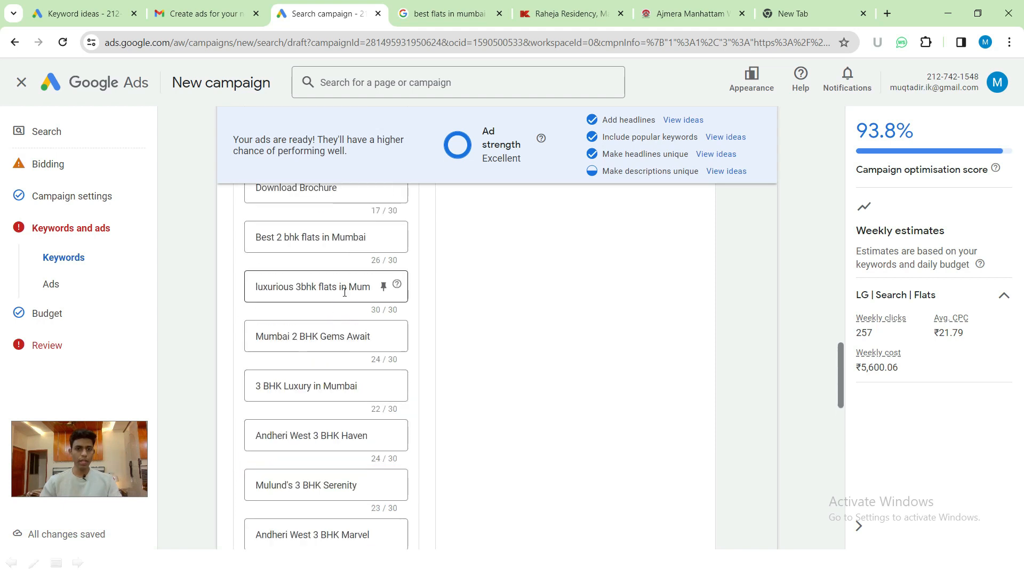
- Delete the '!' from 'Mumbai 2 BHK Gems Await!' and highlight the policy's exclamation-mark advice
{"action": "left_click", "coordinate": [358, 336]}
{"action": "double_click", "coordinate": [358, 336]}
{"action": "key", "text": "BackSpace"}
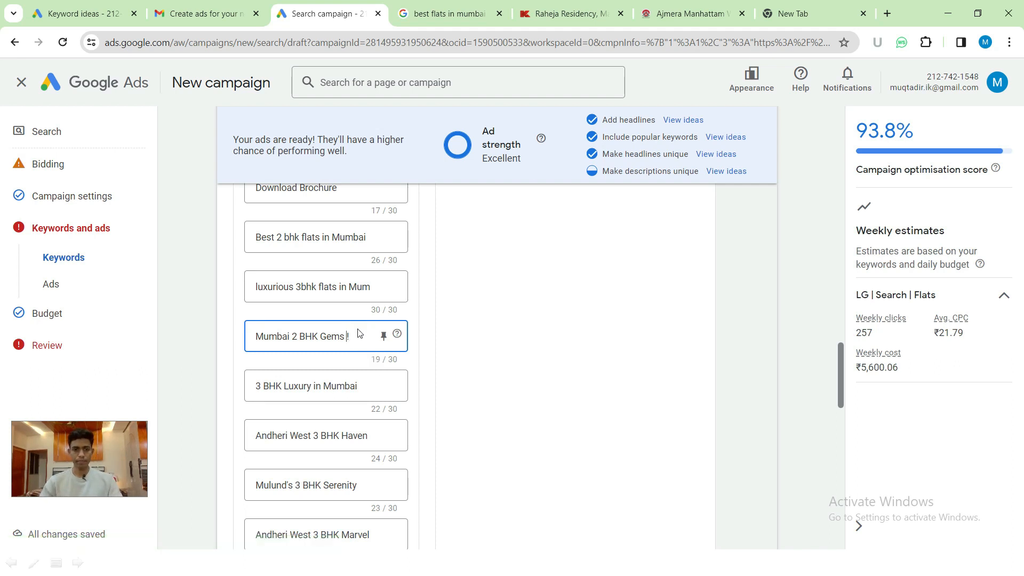
{"action": "key", "text": "ctrl+z"}
{"action": "key", "text": "End"}
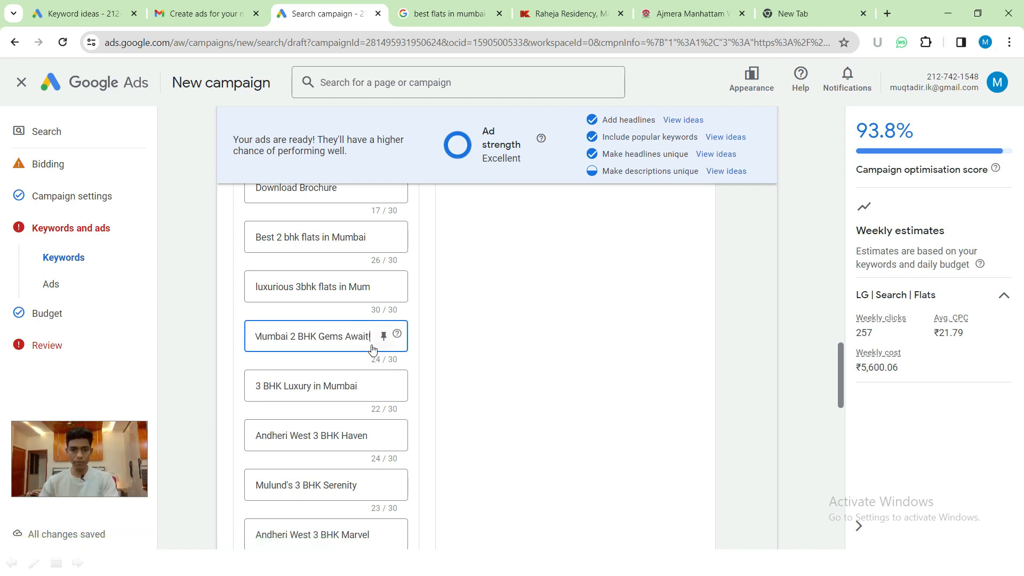
{"action": "key", "text": "BackSpace"}
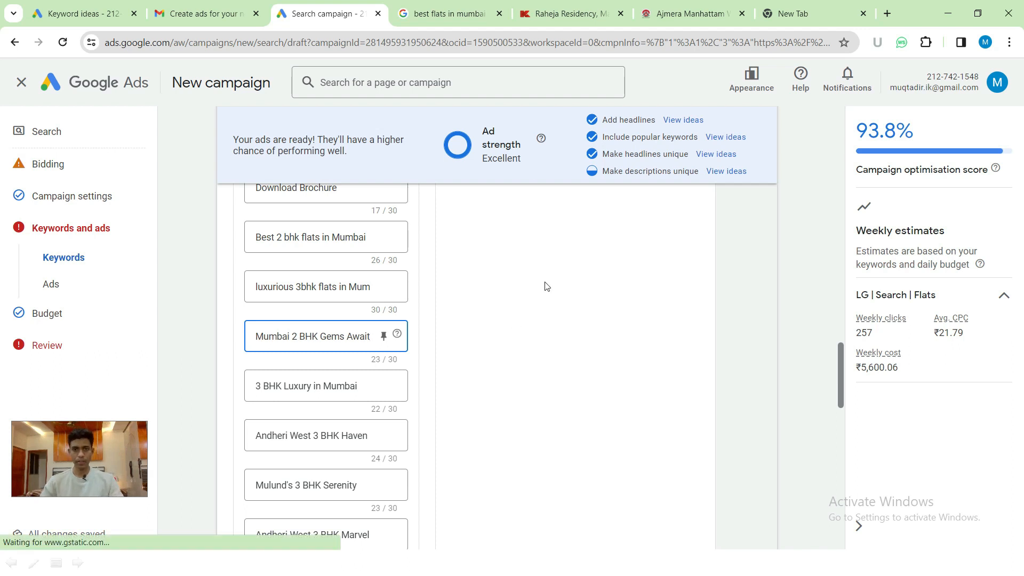
{"action": "scroll", "coordinate": [412, 280], "scroll_direction": "up", "scroll_amount": 2}
{"action": "scroll", "coordinate": [412, 280], "scroll_direction": "up", "scroll_amount": 10}
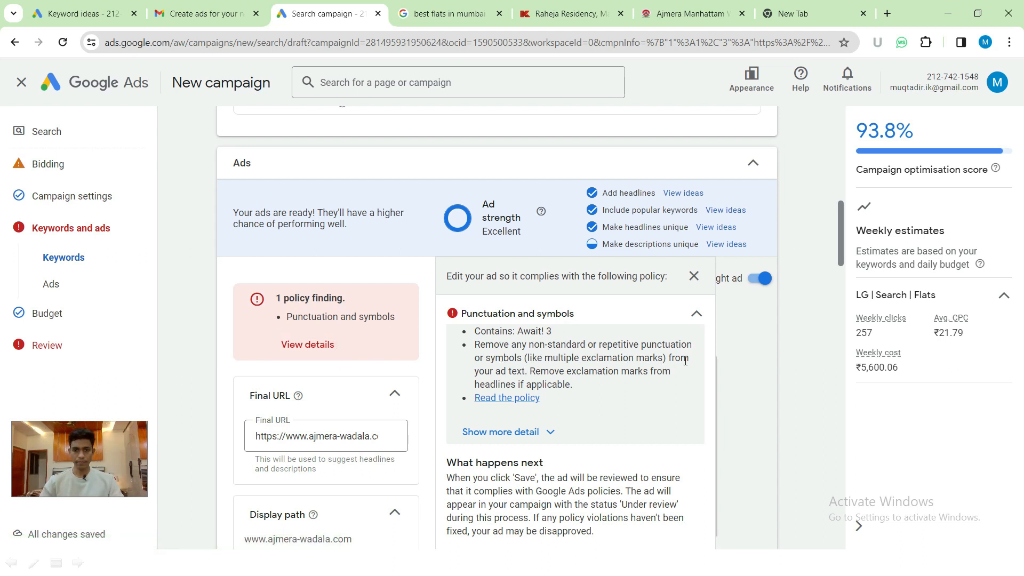
{"action": "left_click_drag", "start_coordinate": [582, 361], "coordinate": [669, 361]}
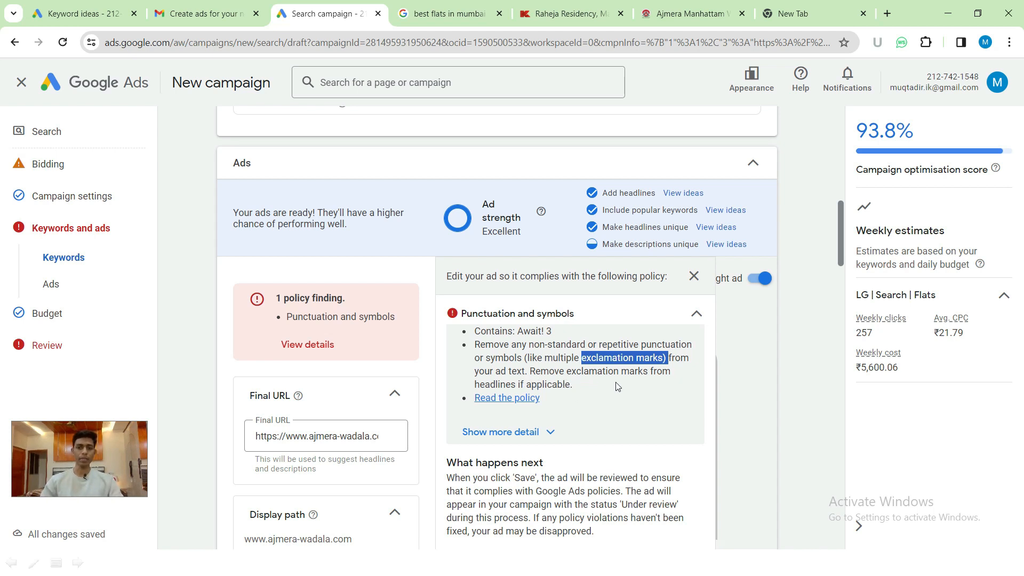
{"action": "left_click", "coordinate": [751, 336]}
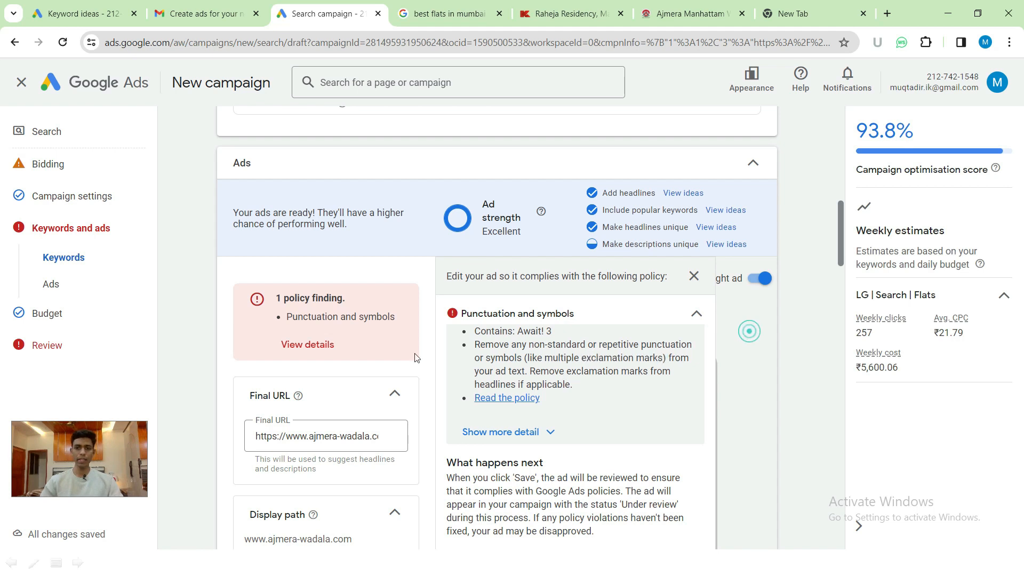
- Close the ad editor with Done and step through Budget to the Review page
{"action": "scroll", "coordinate": [393, 347], "scroll_direction": "down", "scroll_amount": 10}
{"action": "scroll", "coordinate": [318, 422], "scroll_direction": "down", "scroll_amount": 10}
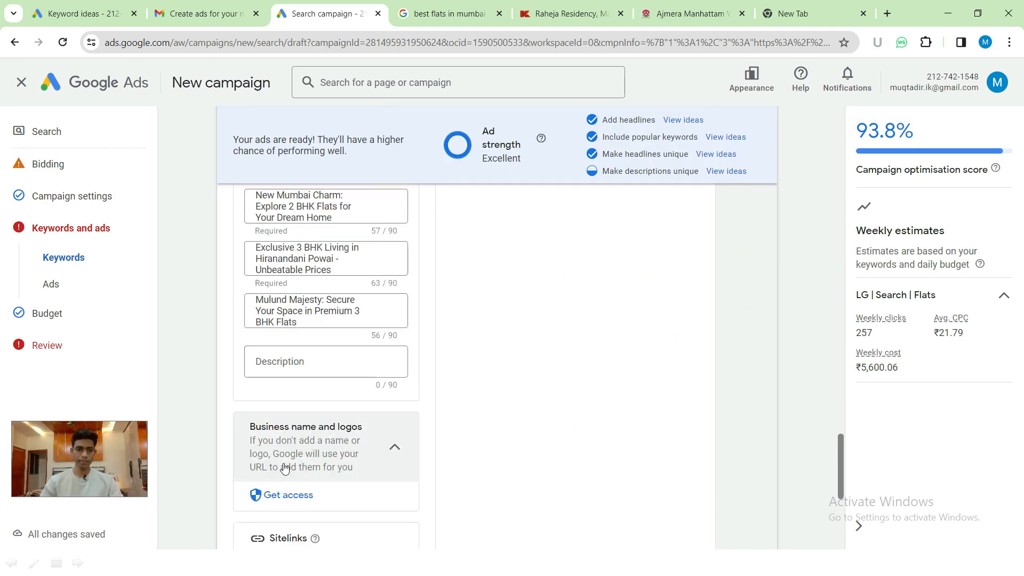
{"action": "left_click", "coordinate": [251, 448]}
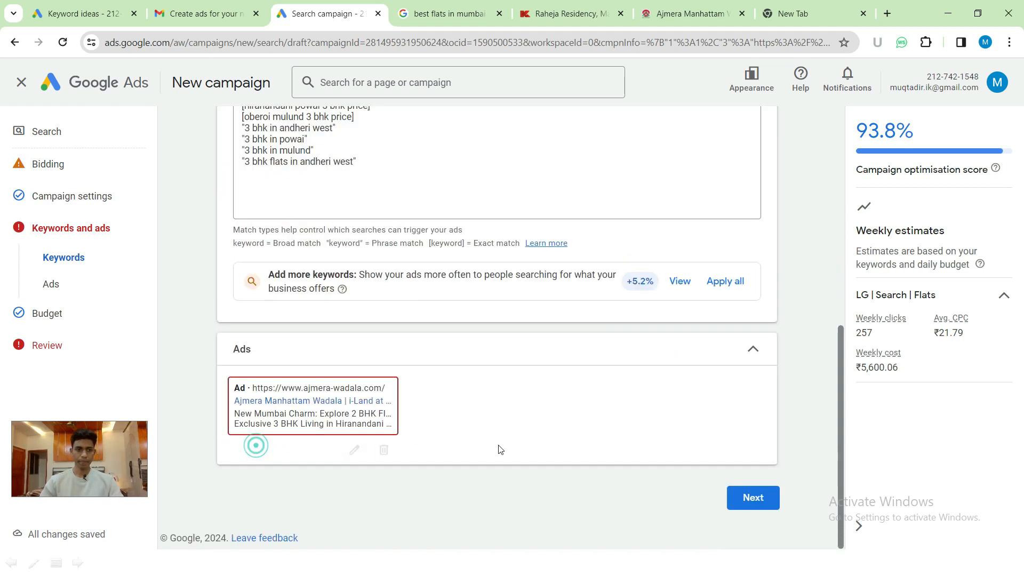
{"action": "left_click", "coordinate": [757, 505]}
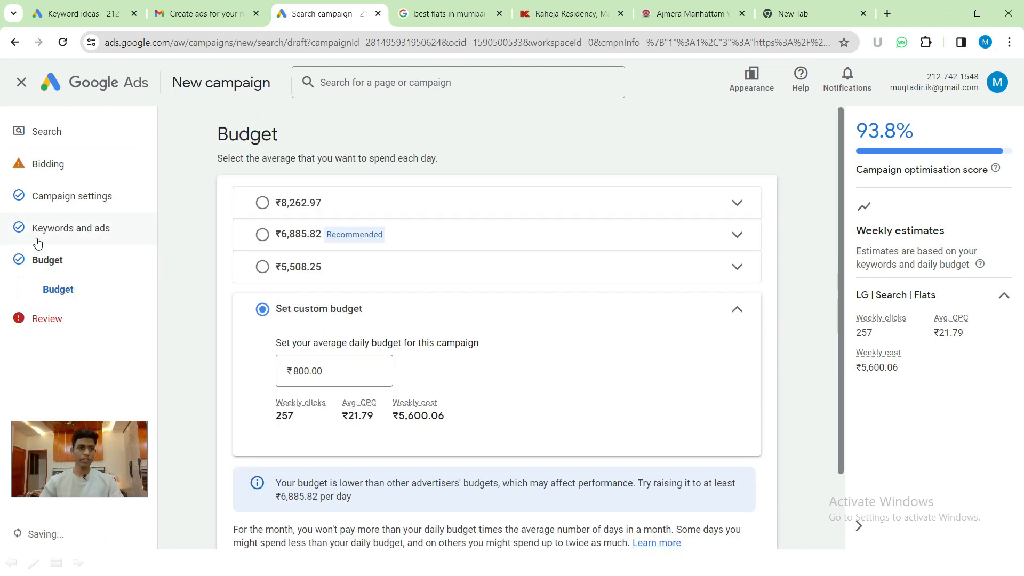
{"action": "scroll", "coordinate": [437, 372], "scroll_direction": "down", "scroll_amount": 1}
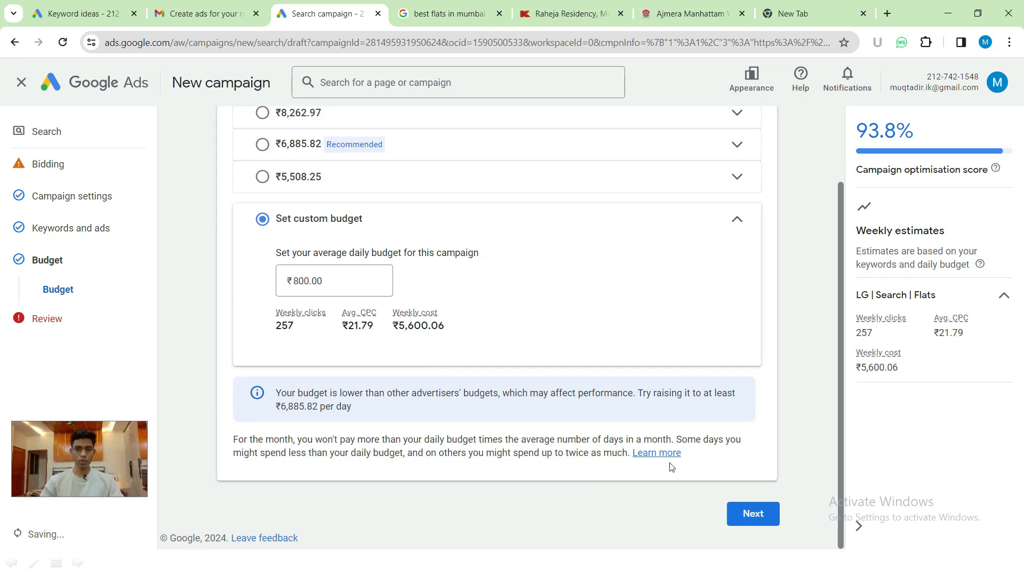
{"action": "left_click", "coordinate": [742, 505]}
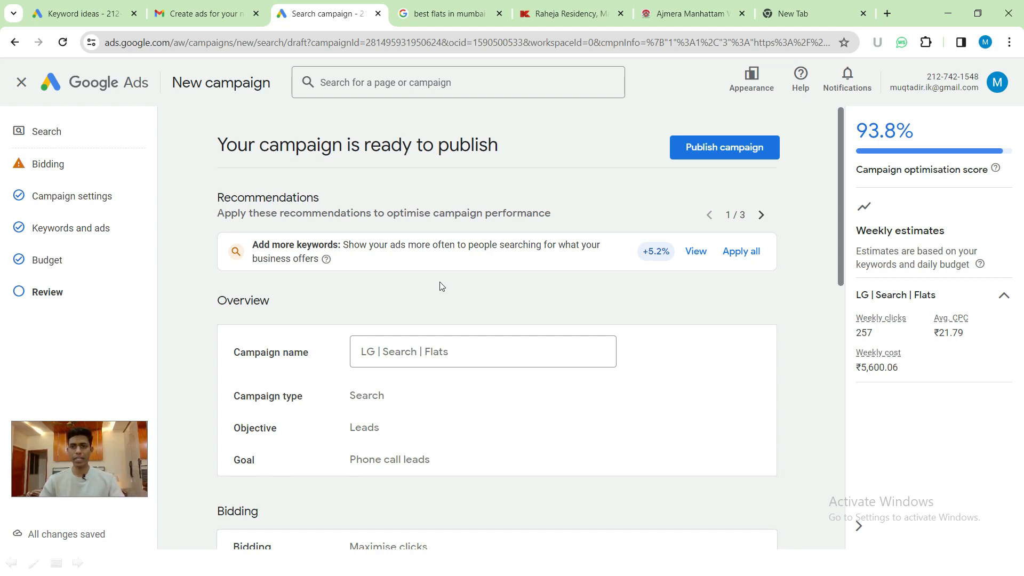
- Publish the 'LG | Search | Flats' campaign with 10 keywords, 1 ad and ₹800.00/day budget
{"action": "scroll", "coordinate": [458, 272], "scroll_direction": "down", "scroll_amount": 2}
{"action": "scroll", "coordinate": [381, 246], "scroll_direction": "down", "scroll_amount": 8}
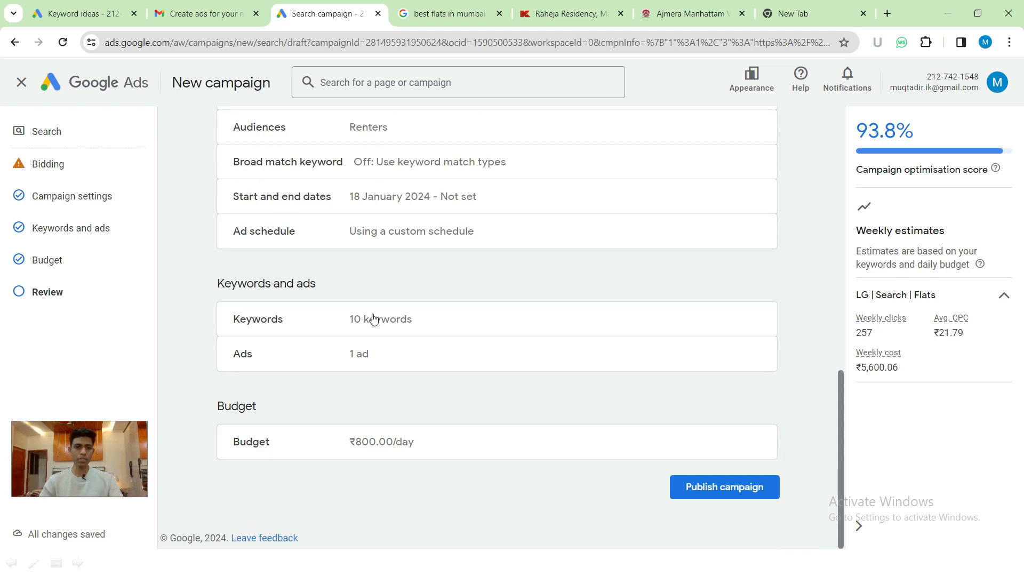
{"action": "left_click", "coordinate": [725, 494]}
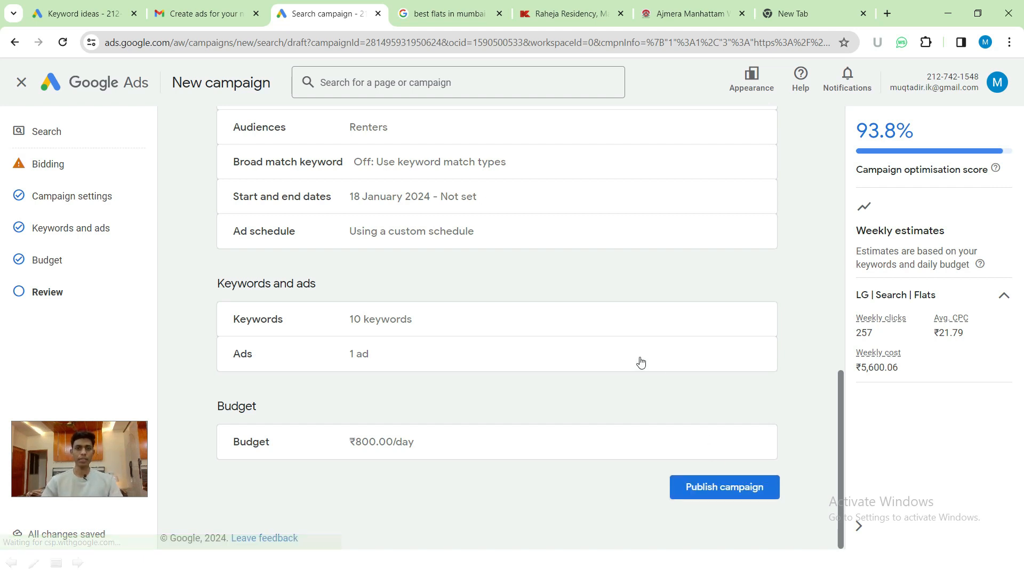
{"action": "scroll", "coordinate": [637, 358], "scroll_direction": "up", "scroll_amount": 9}
{"action": "scroll", "coordinate": [636, 356], "scroll_direction": "up", "scroll_amount": 3}
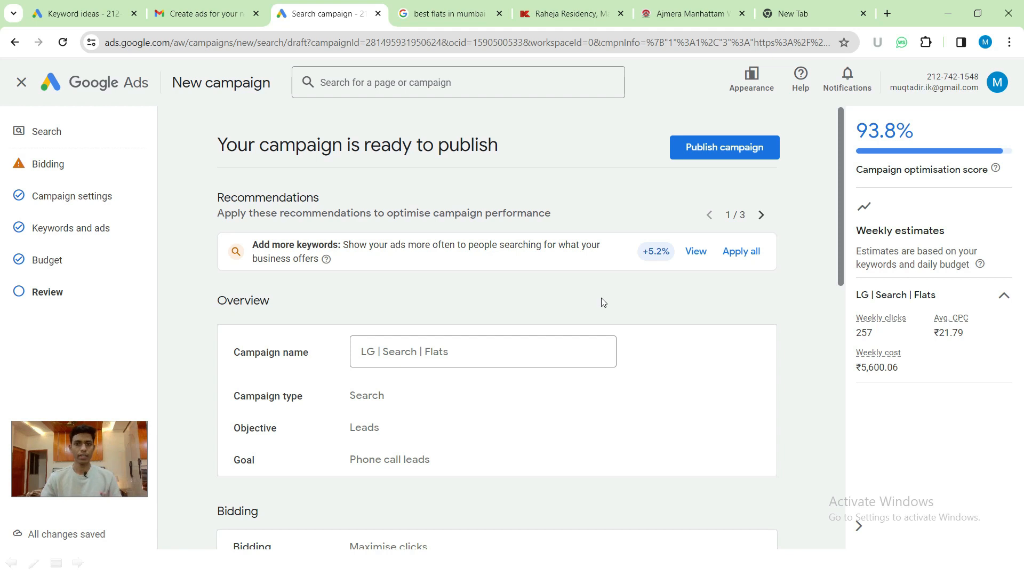
{"action": "left_click", "coordinate": [687, 155]}
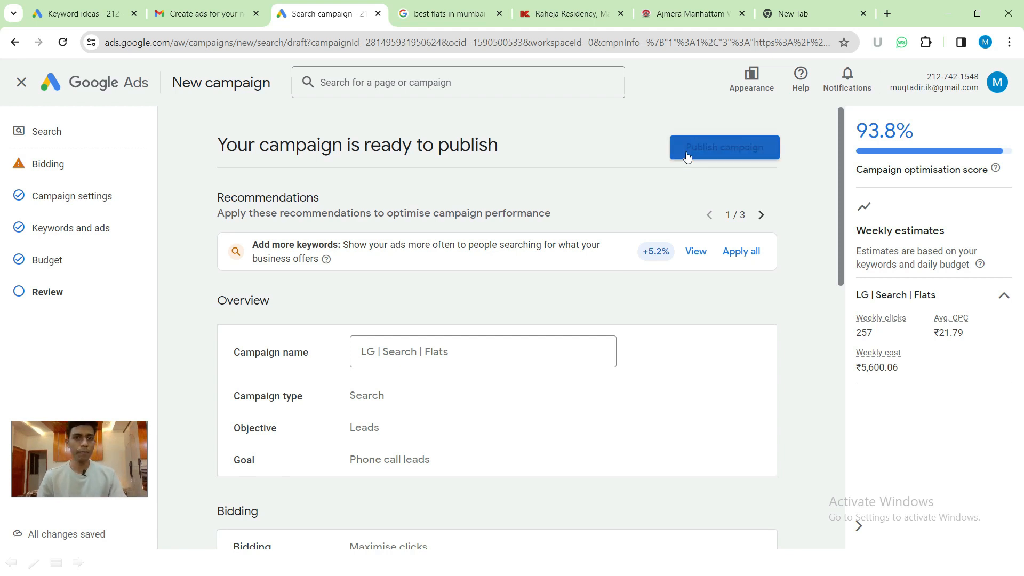